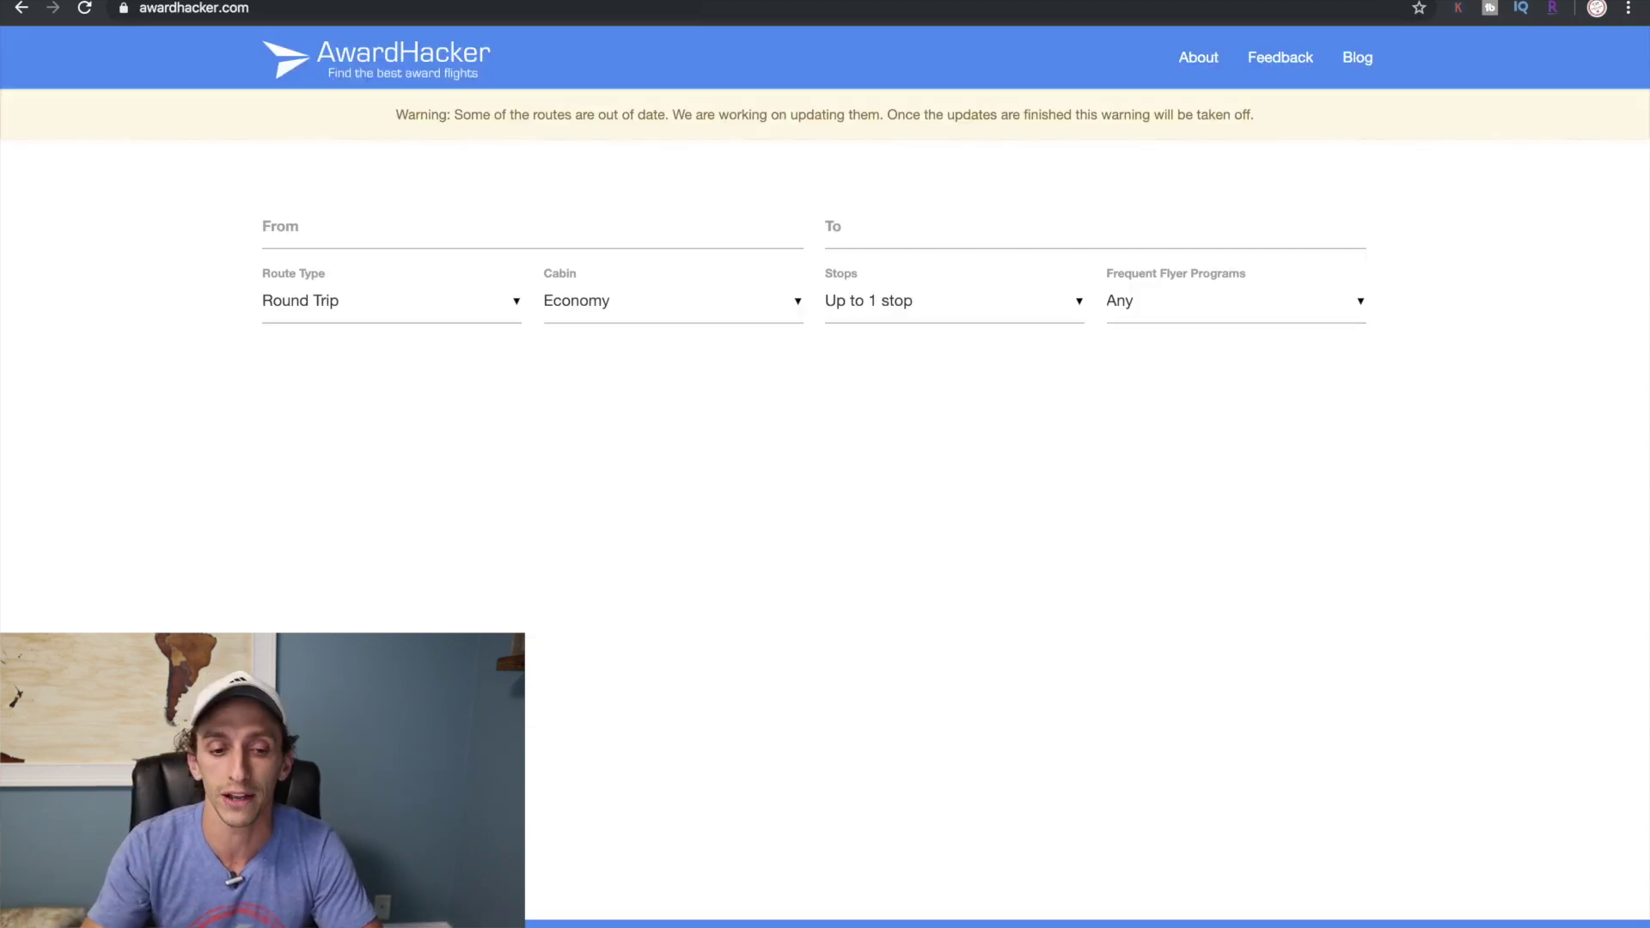
# Set the award search route from Los Angeles to Cairo (CAI).
pyautogui.click(368, 235)
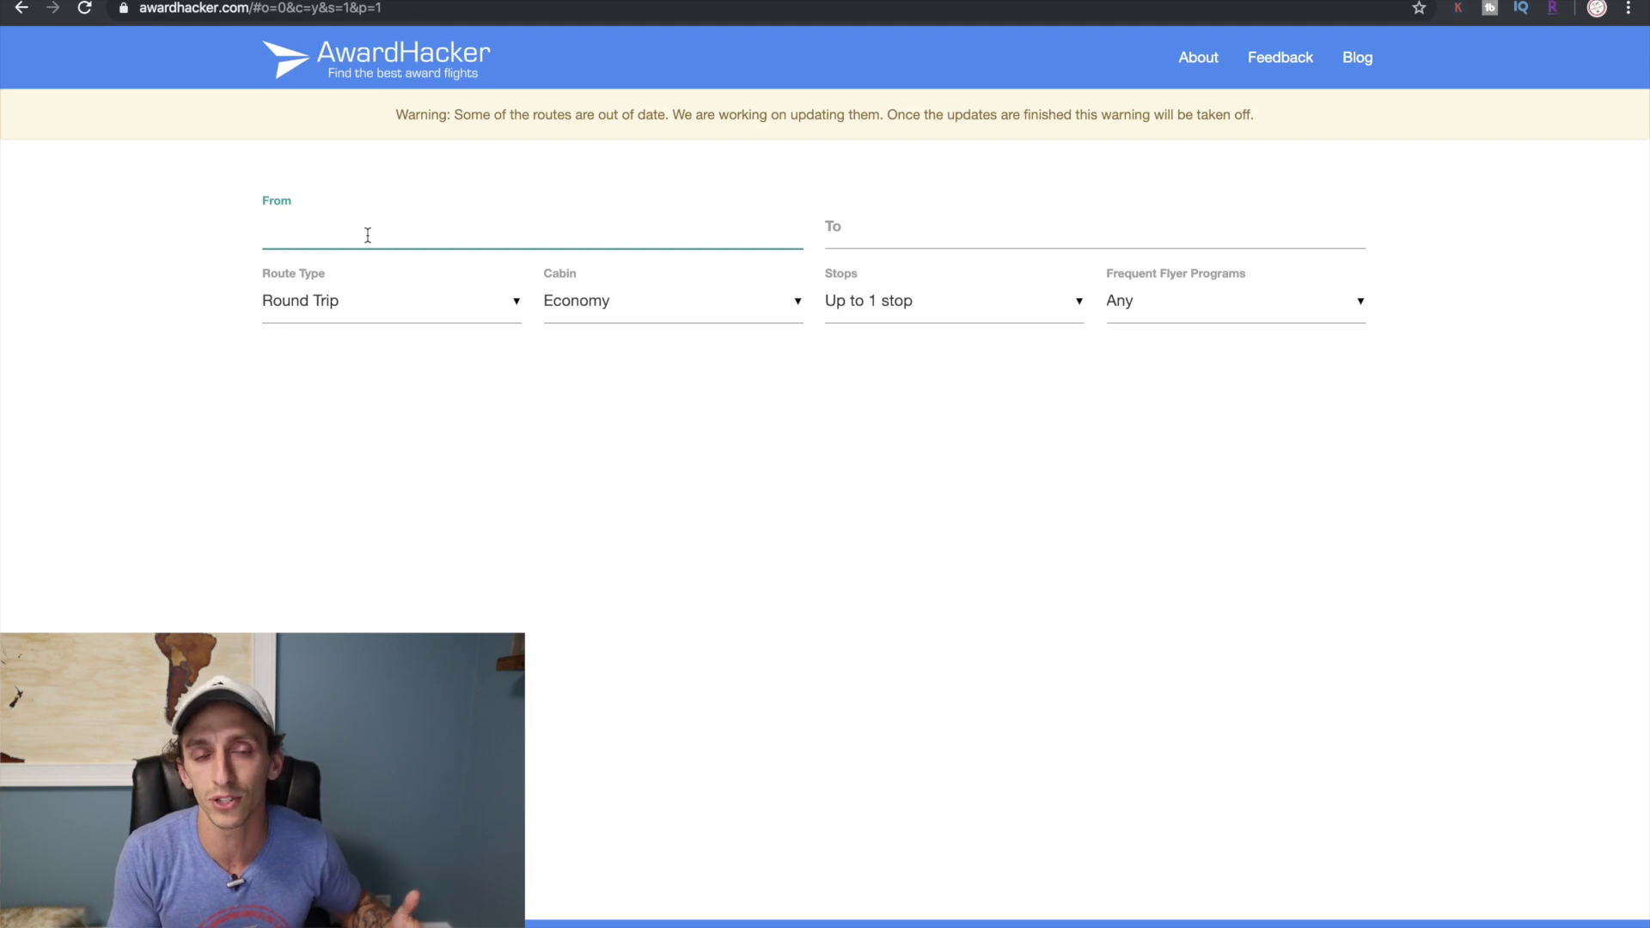
pyautogui.write('lax')
pyautogui.click(374, 268)
pyautogui.click(846, 233)
pyautogui.write('cair')
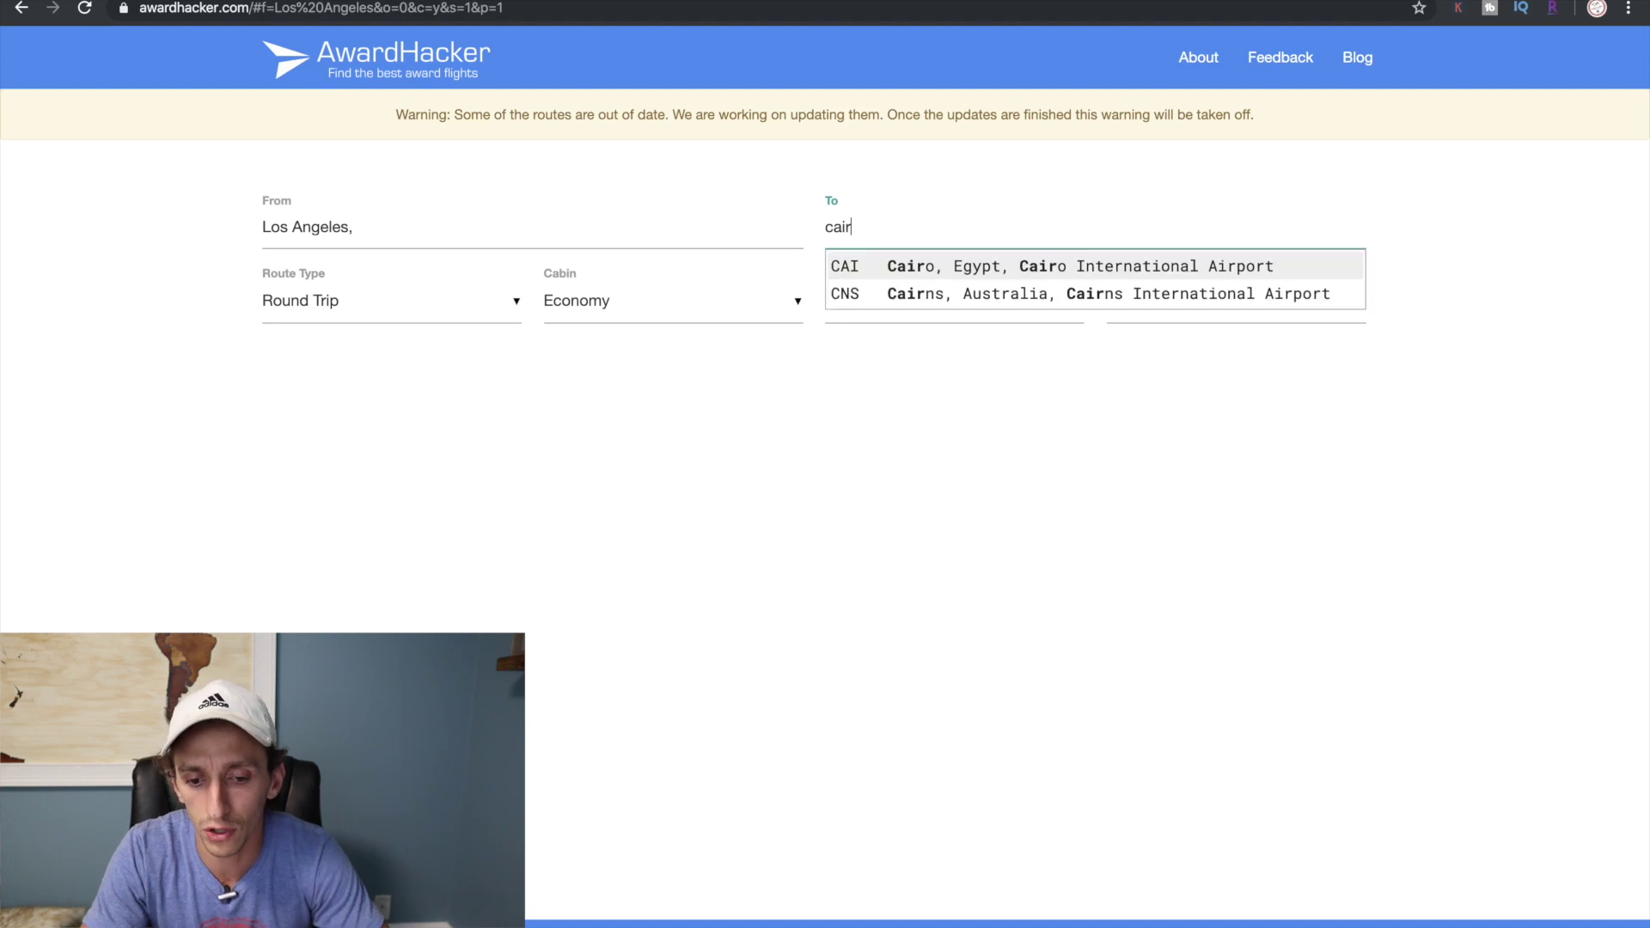
pyautogui.click(875, 265)
# Set the award search to Business cabin and a One Way route.
pyautogui.click(568, 297)
pyautogui.click(599, 395)
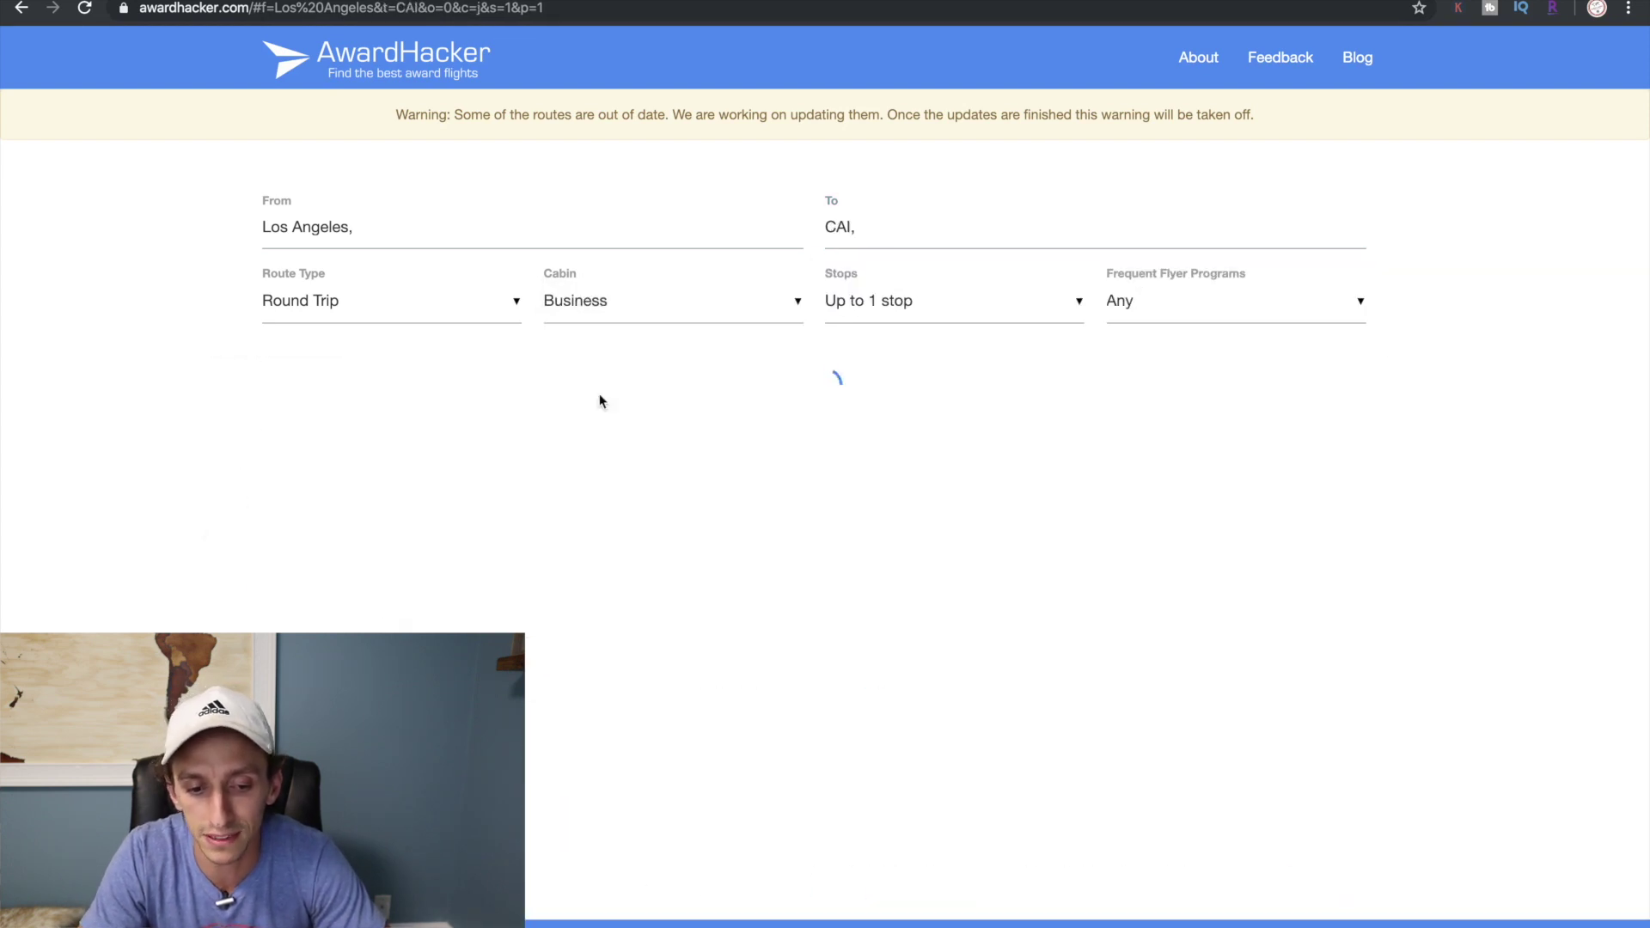
pyautogui.click(412, 304)
pyautogui.click(399, 355)
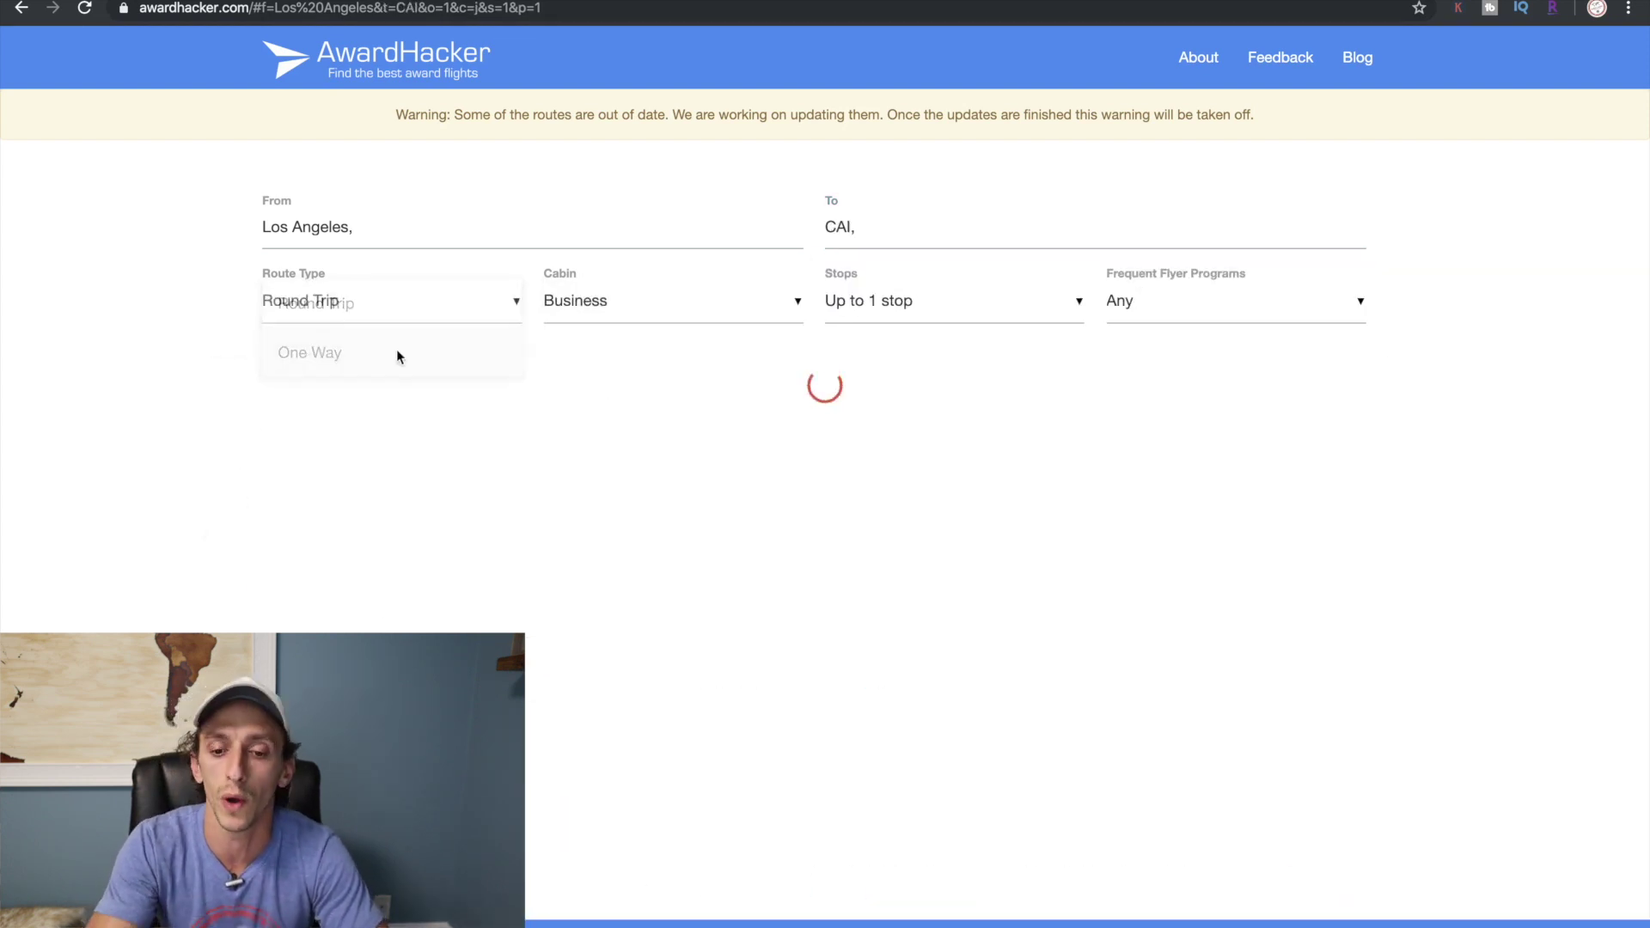
# Limit the frequent flyer programs to Amex Membership Rewards (MR) and Chase Ultimate Rewards (UR).
pyautogui.click(1117, 303)
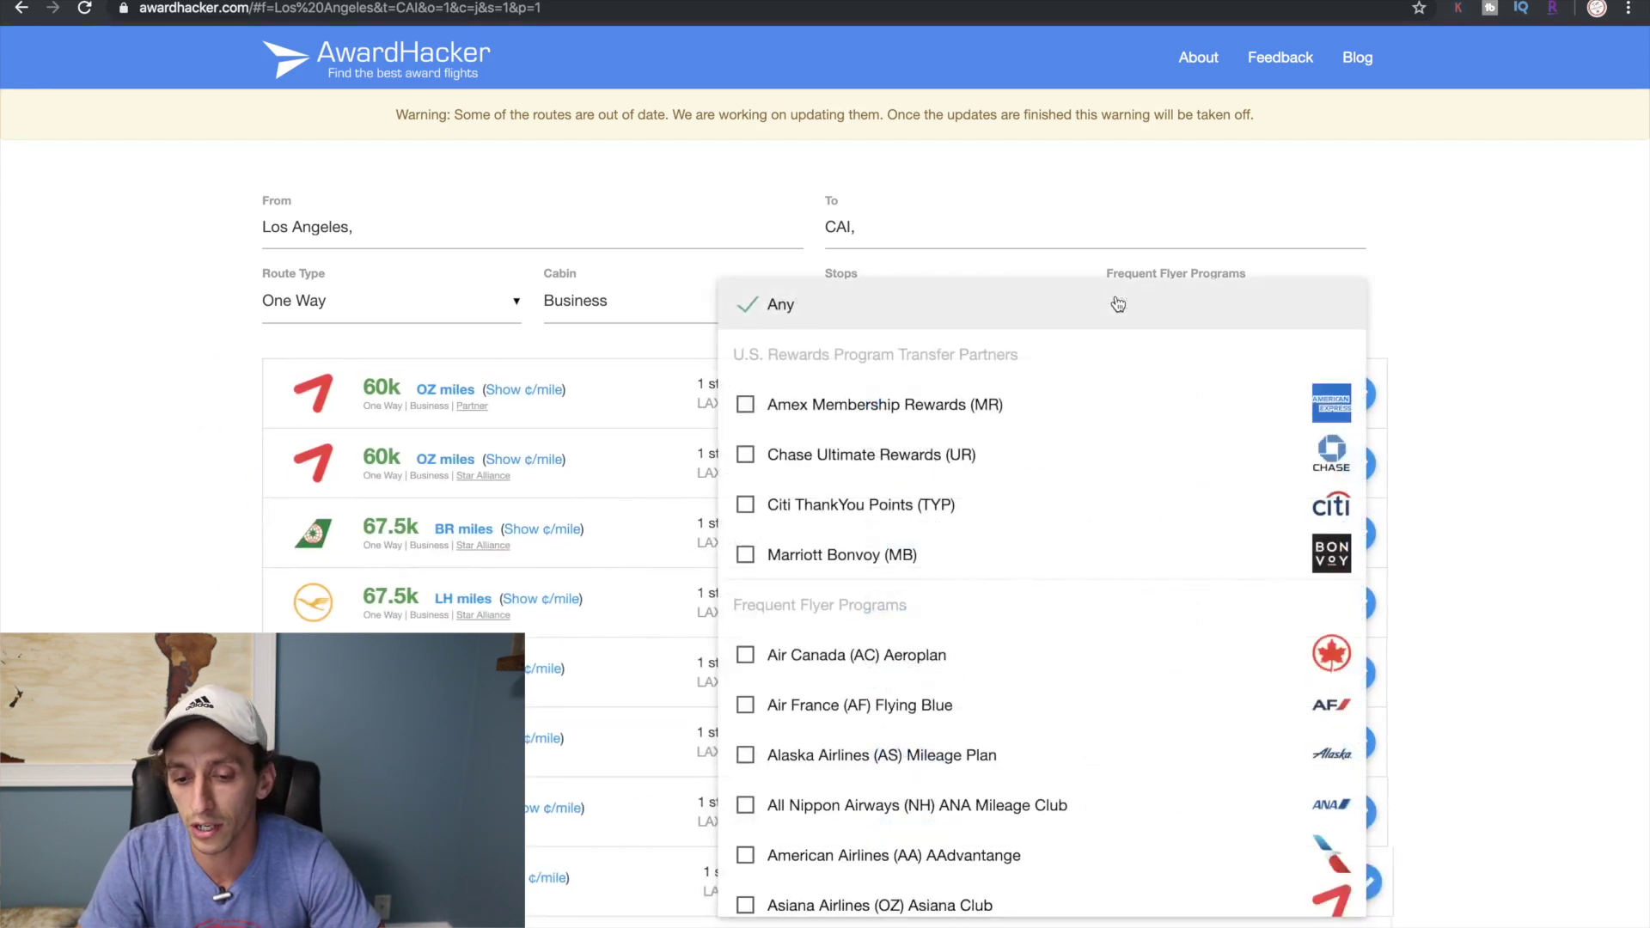
pyautogui.click(864, 404)
pyautogui.click(815, 458)
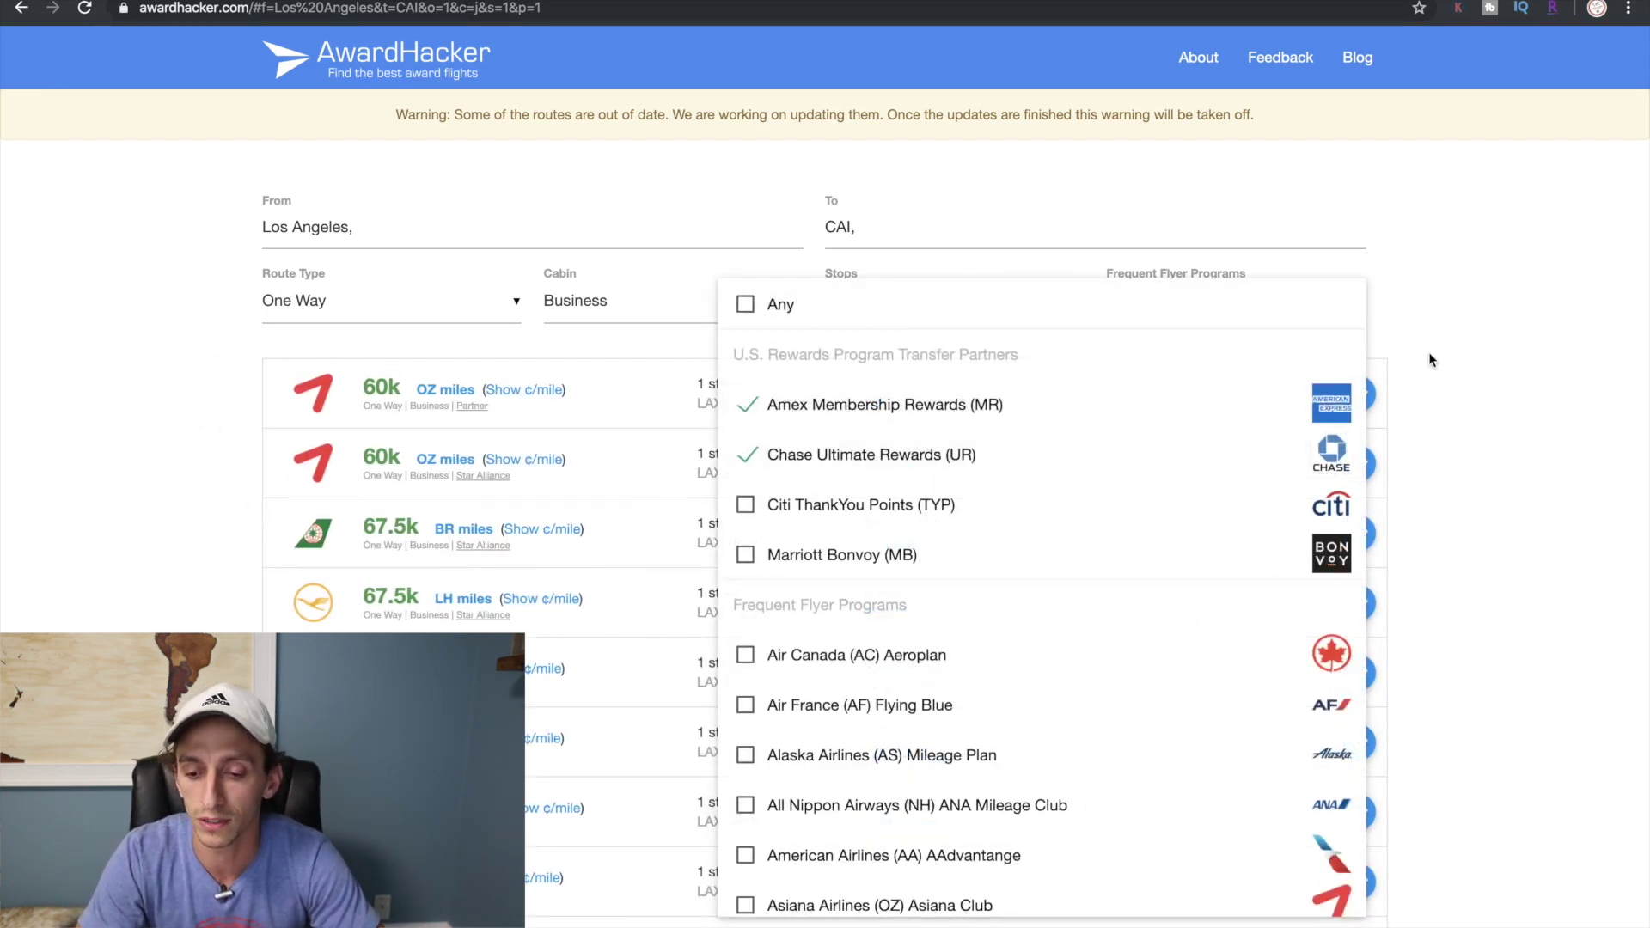
pyautogui.click(1453, 357)
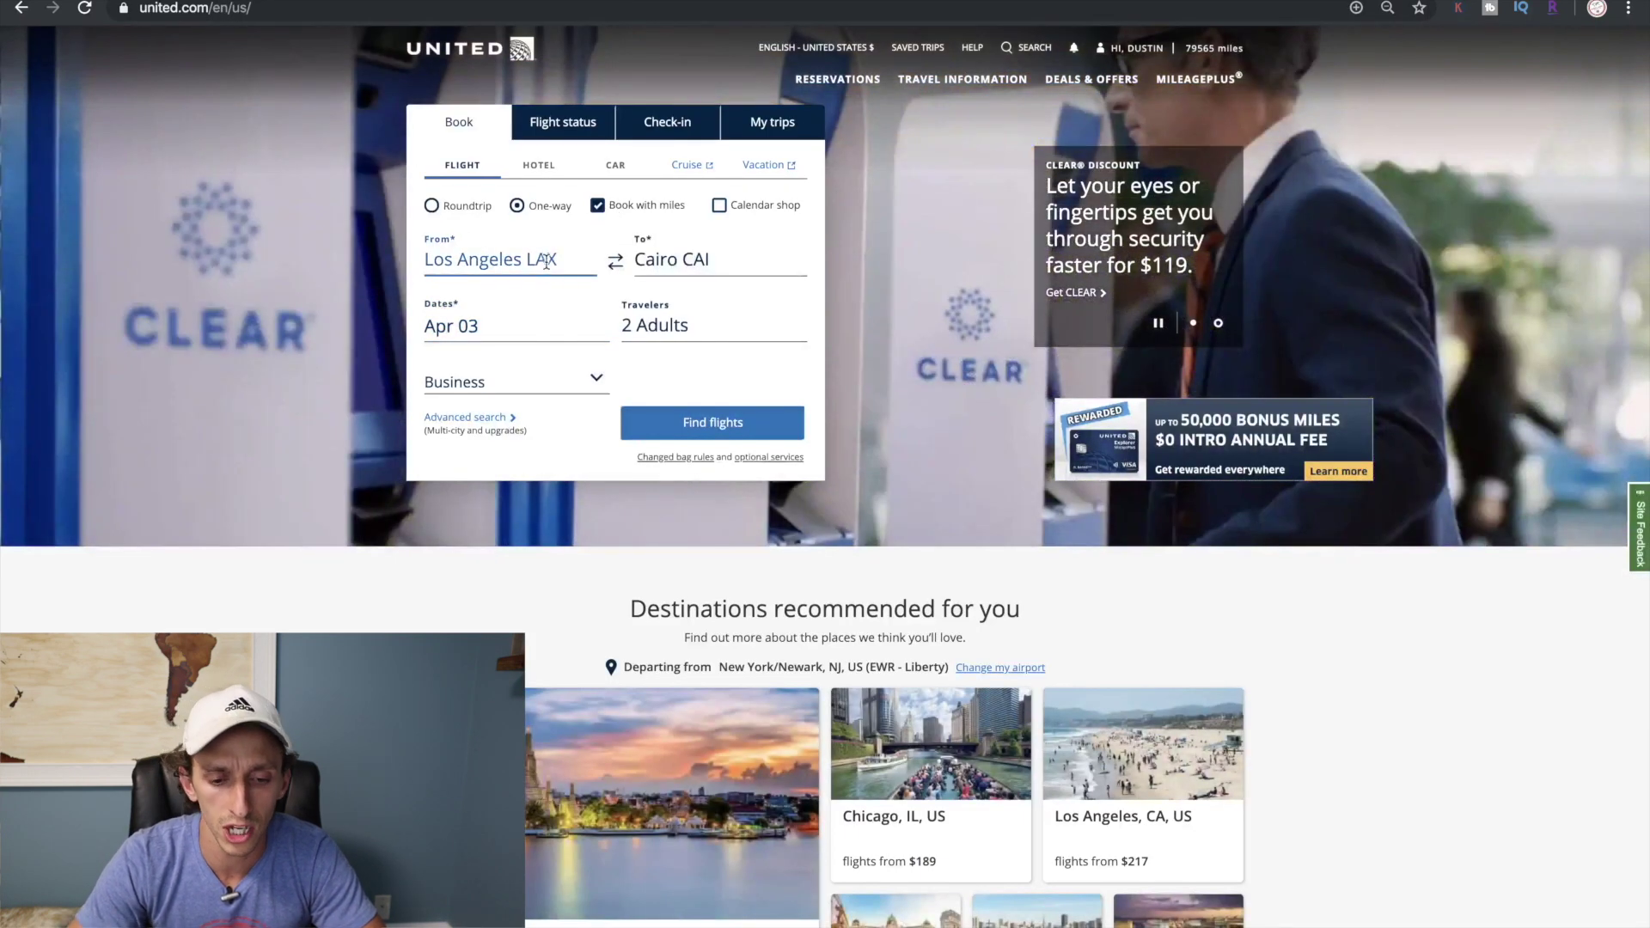
# Switch to United and search one-way Business award flights from Los Angeles to Cairo on Apr 03 for 2 adults.
pyautogui.click(685, 425)
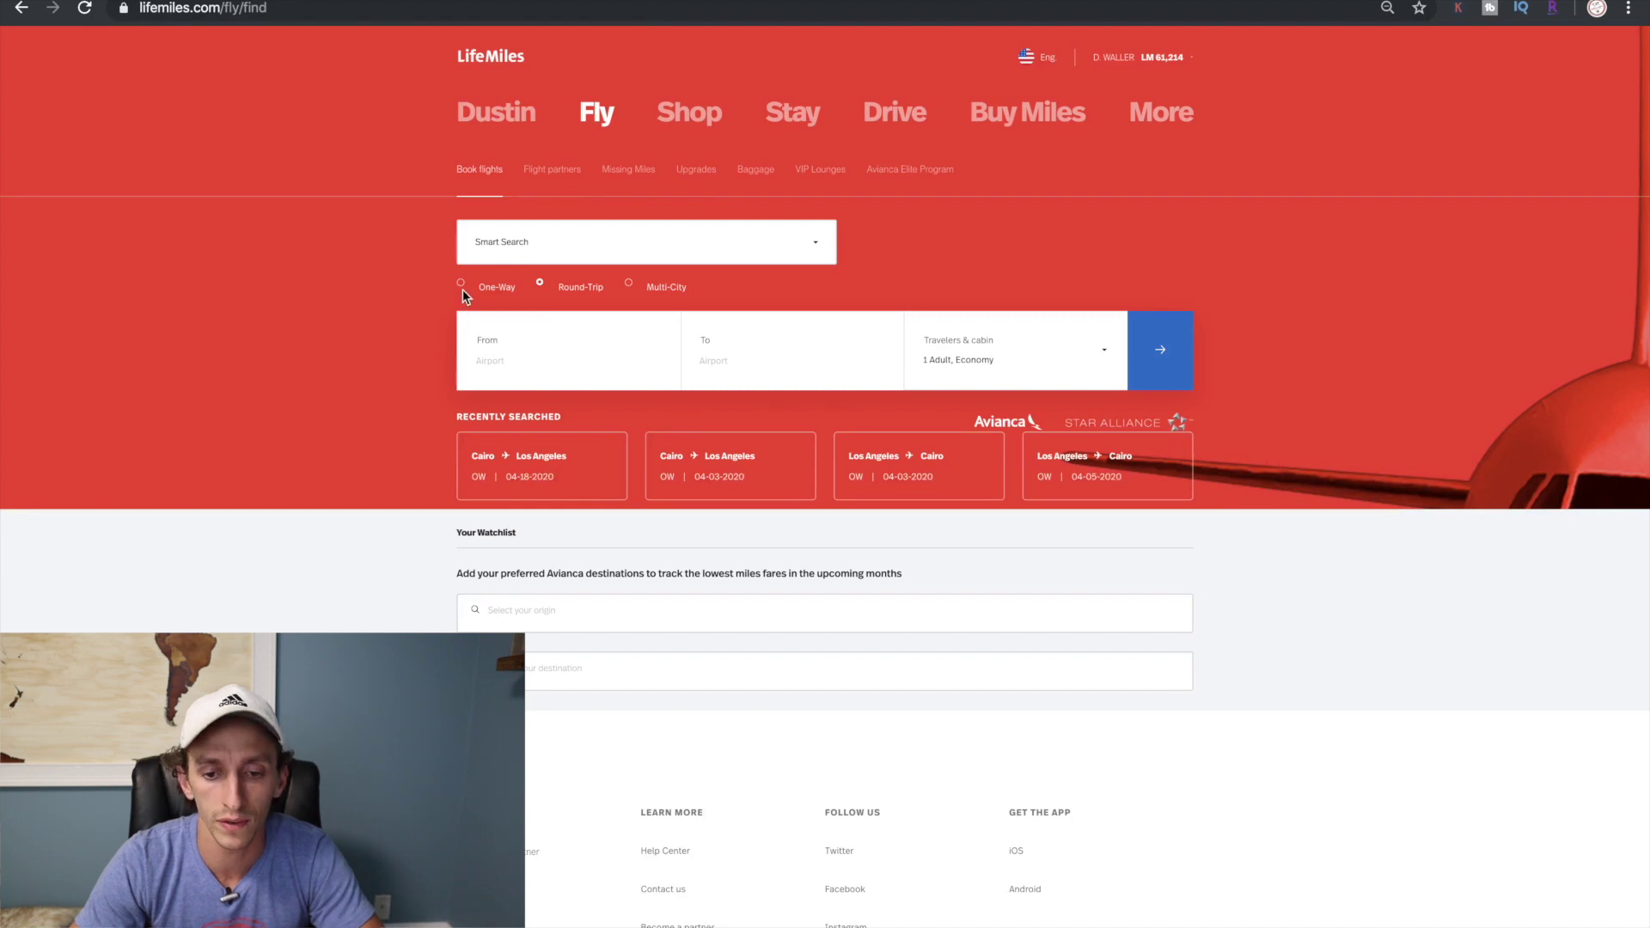
# Switch to LifeMiles and set up a one-way trip from Los Angeles (LAX) to Cairo (CAI).
pyautogui.click(461, 284)
pyautogui.click(479, 361)
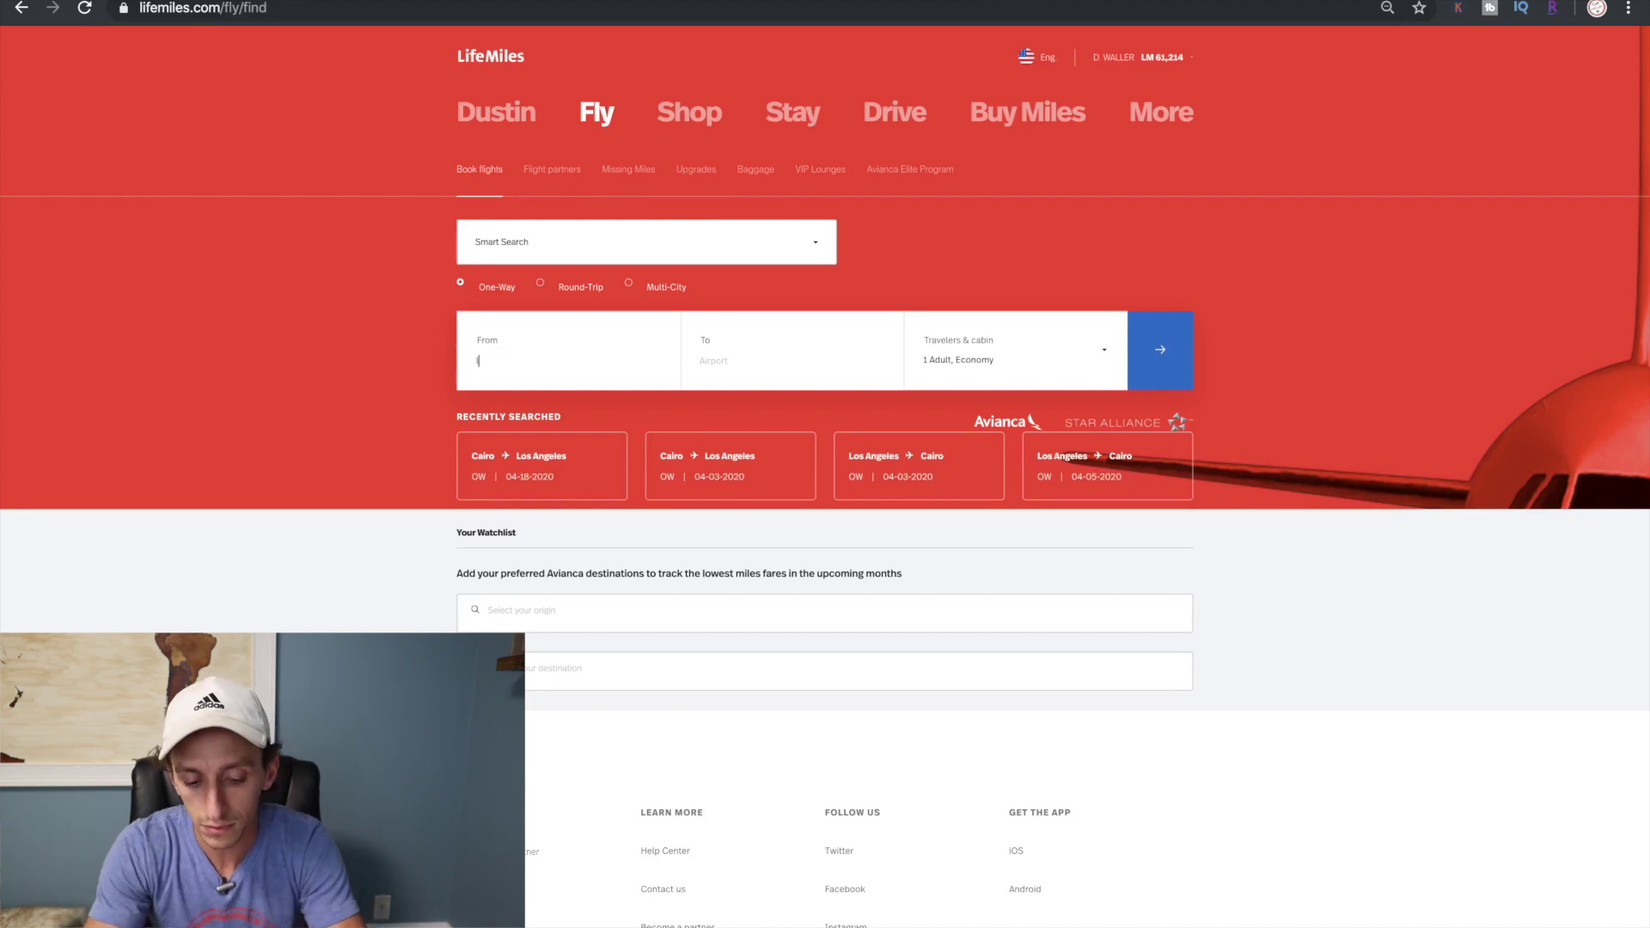
pyautogui.write('lax')
pyautogui.press('Return')
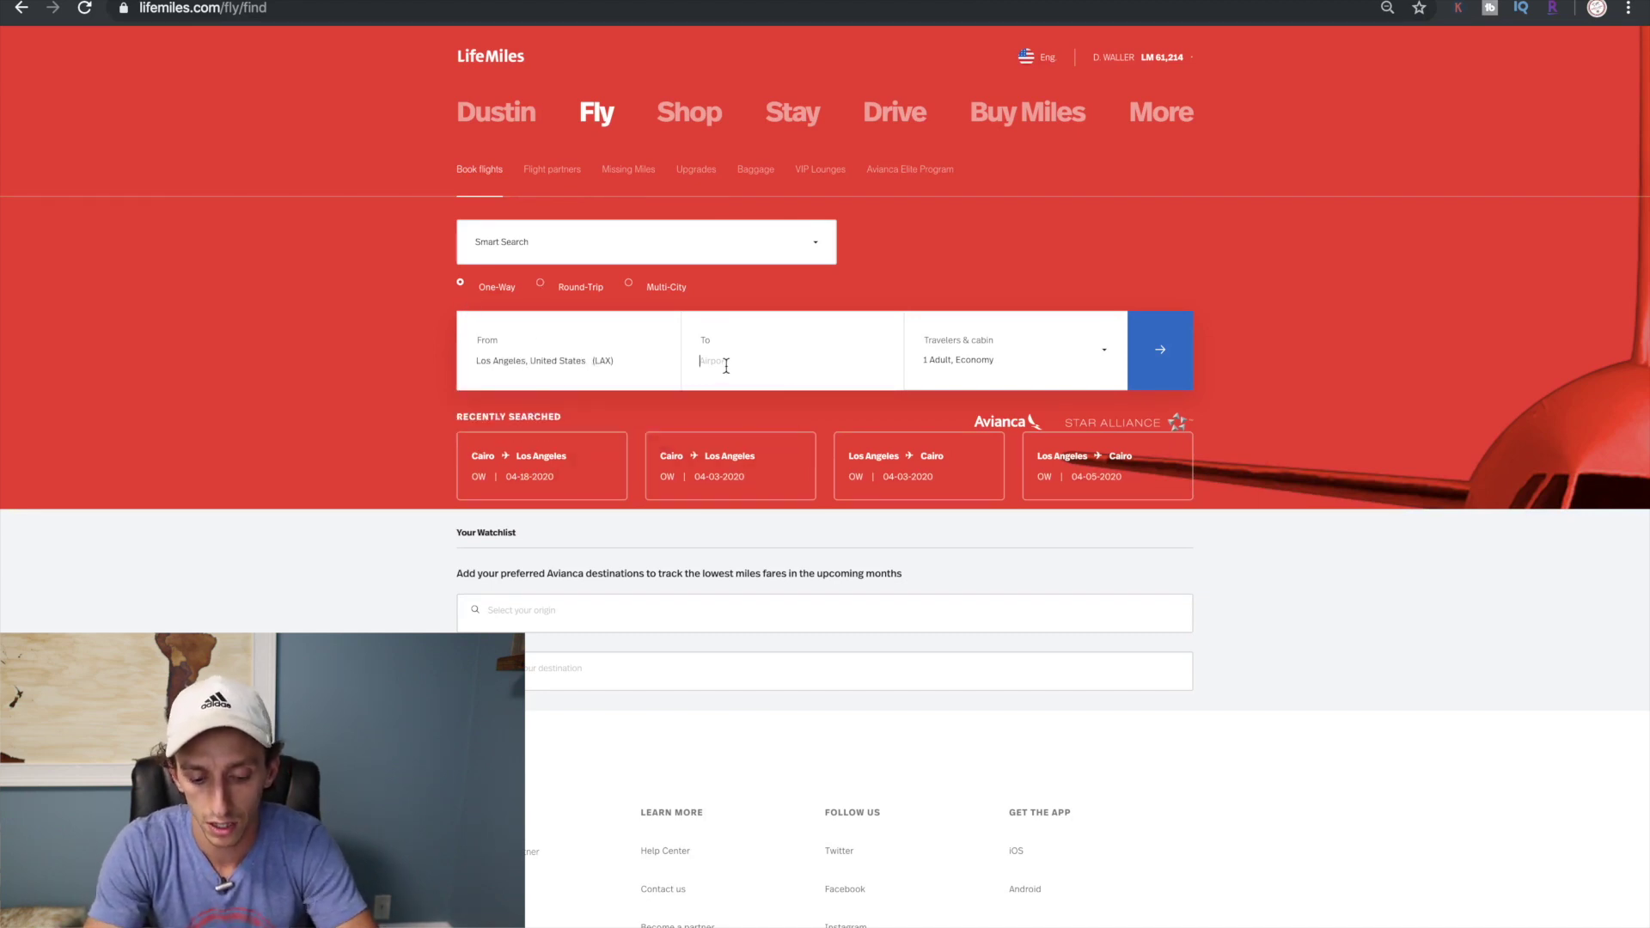
pyautogui.write('cai')
pyautogui.click(748, 411)
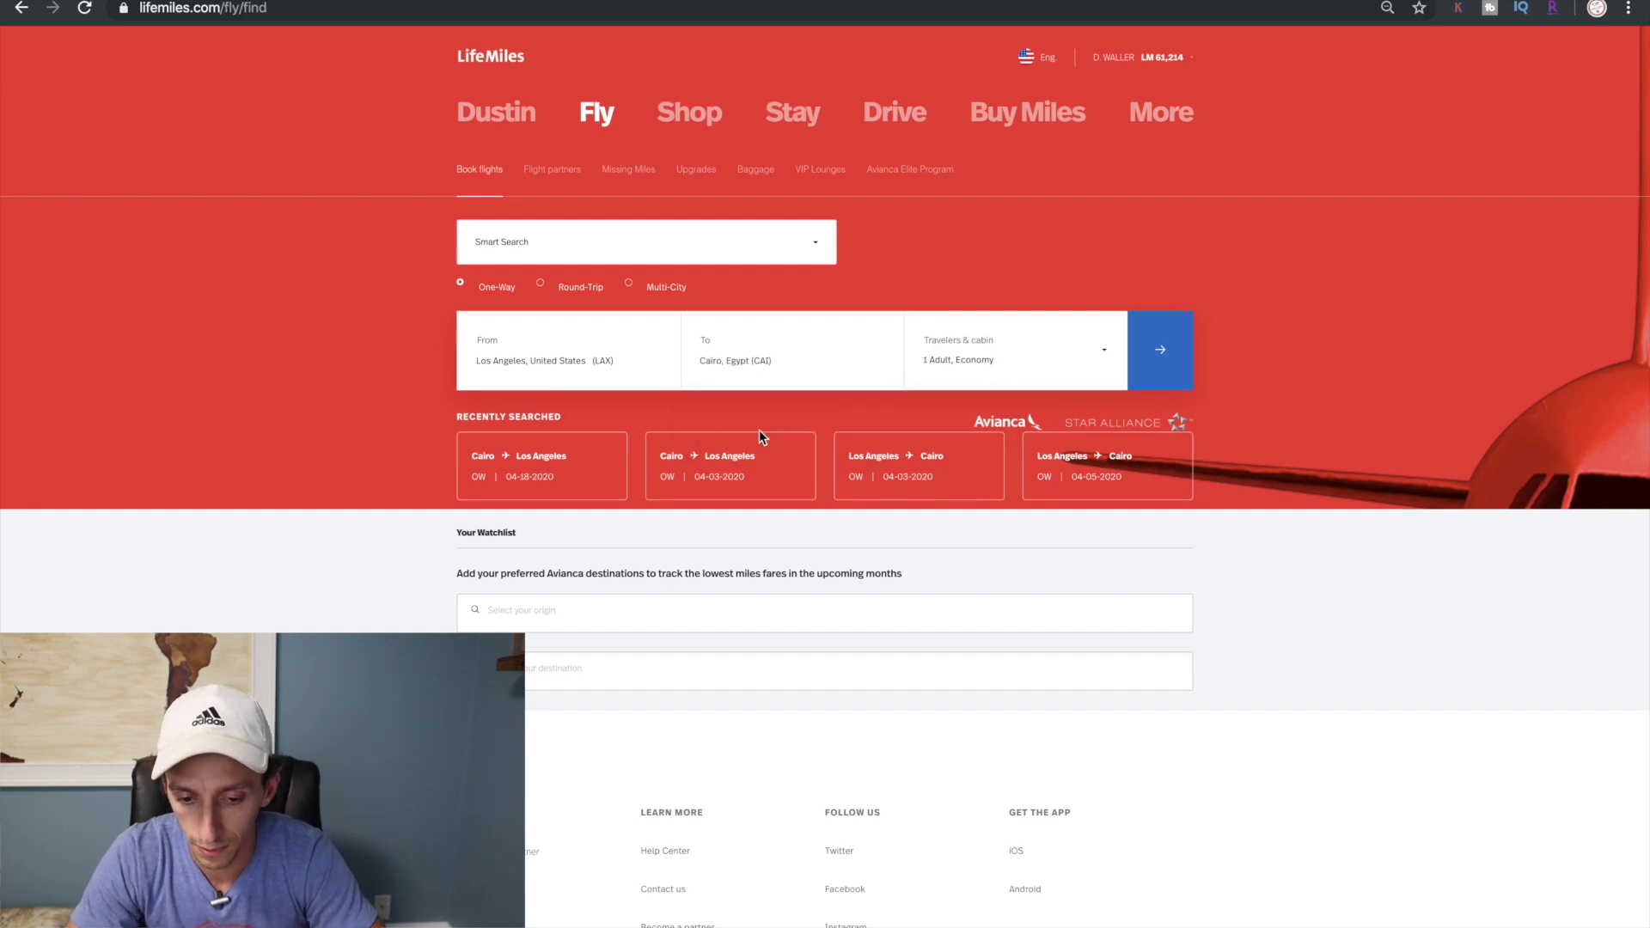
# Set the travelers to 2 adults and the cabin to Business or First.
pyautogui.click(970, 369)
pyautogui.click(1097, 481)
pyautogui.click(932, 613)
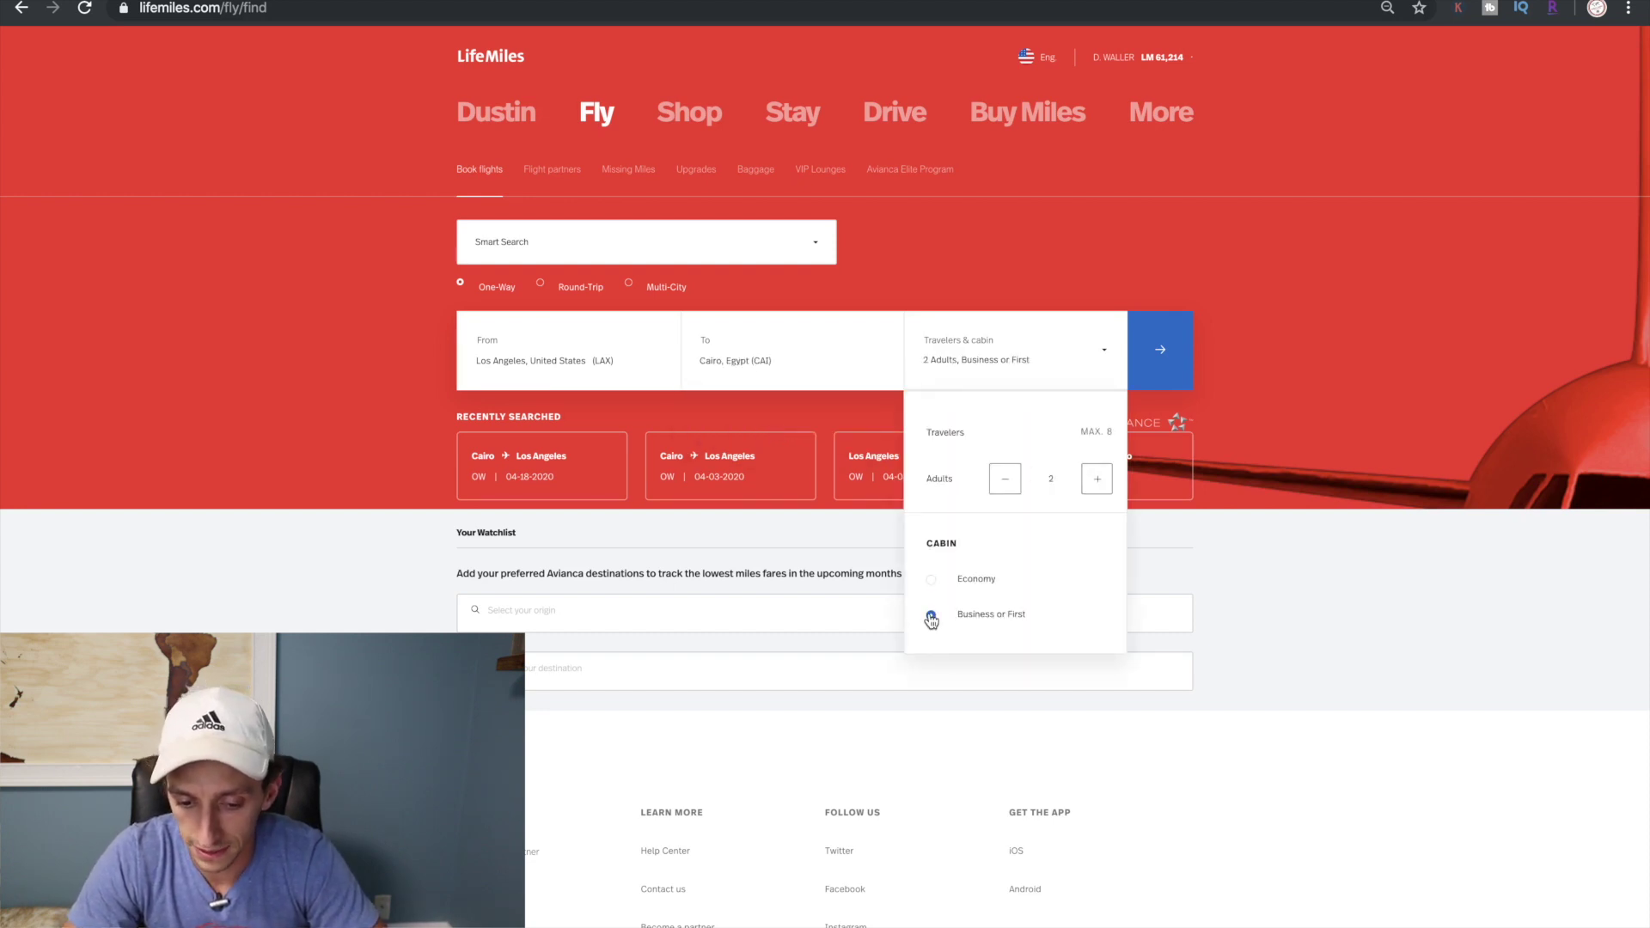
# Run the LifeMiles flight search and choose April 3, 2020 as the departure date.
pyautogui.click(1167, 359)
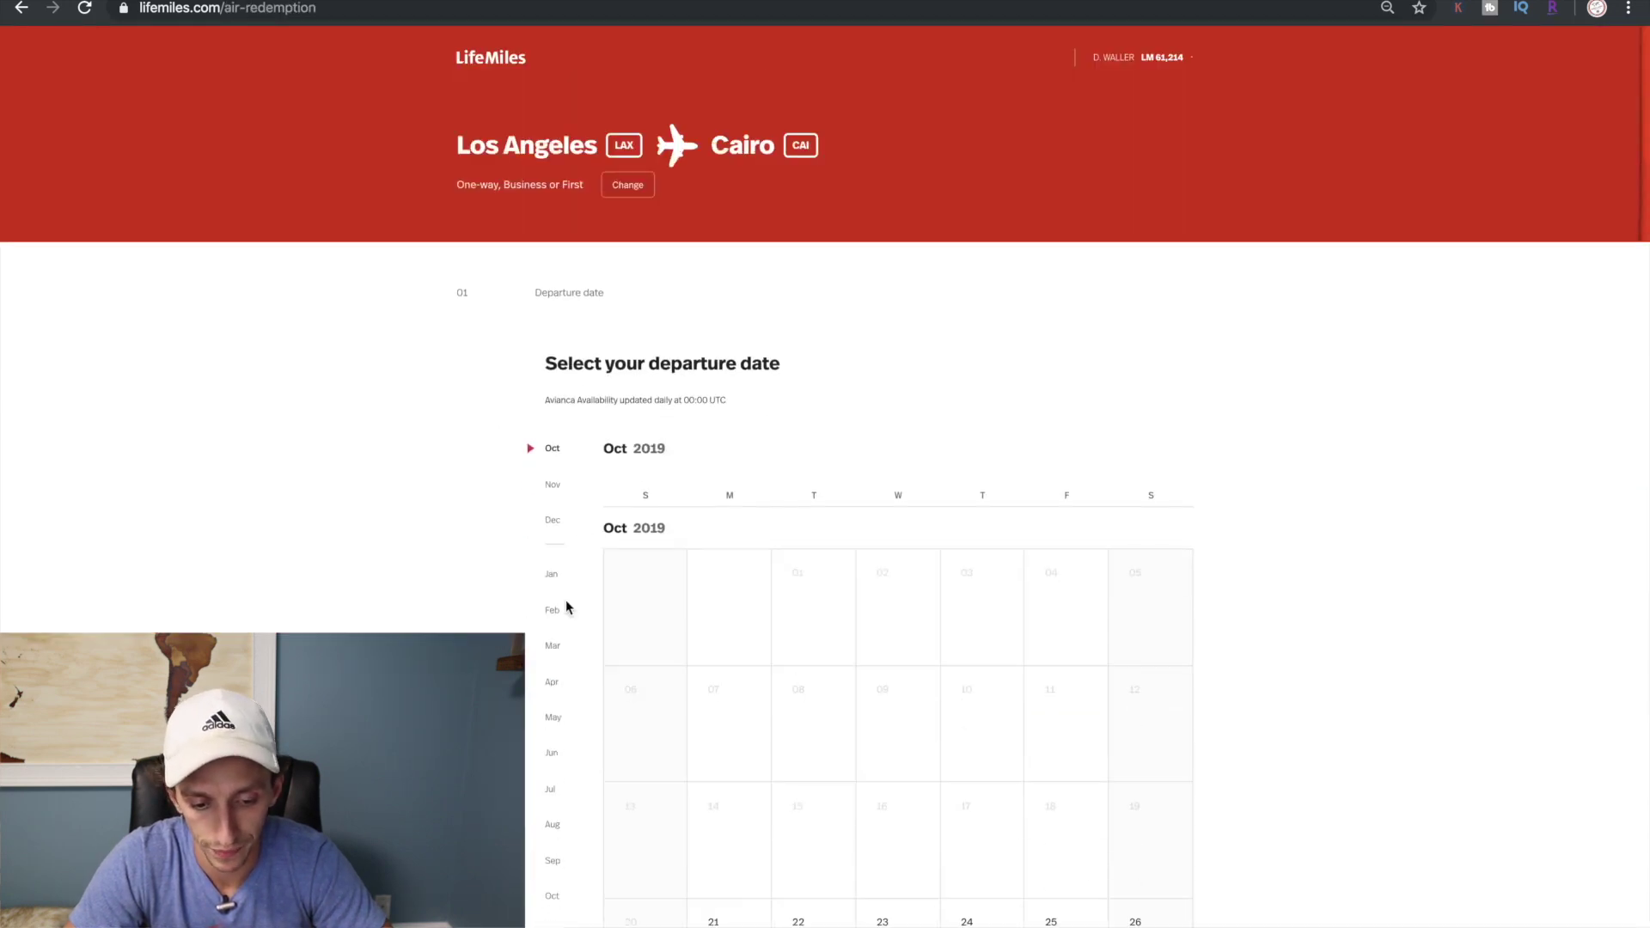
pyautogui.click(552, 683)
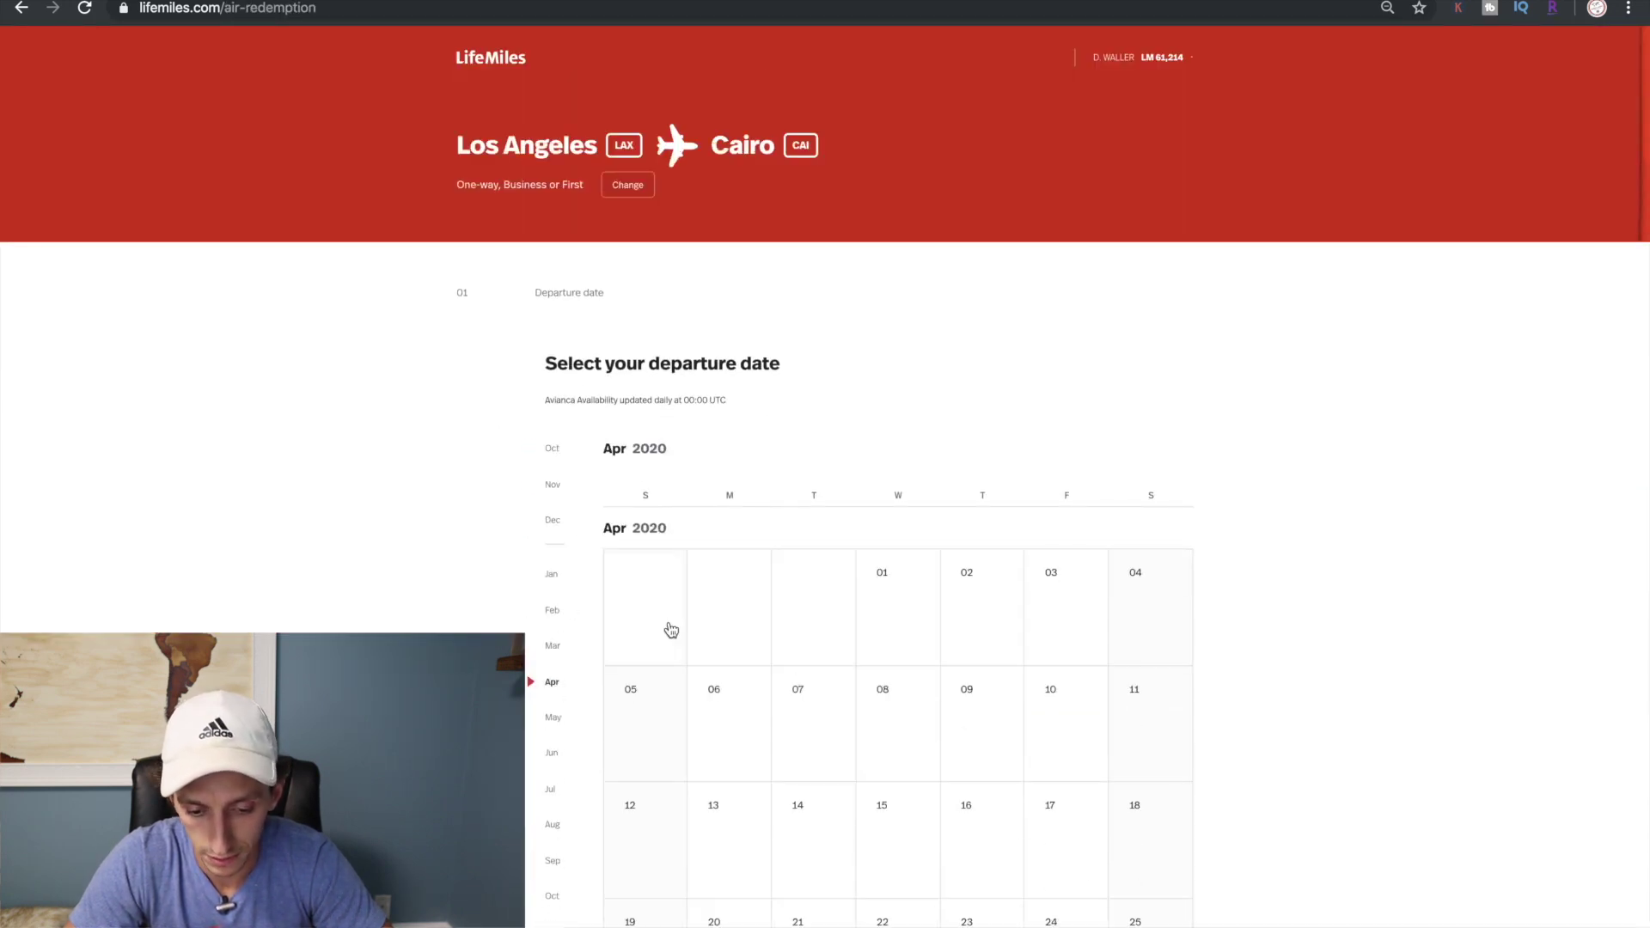
pyautogui.click(1045, 599)
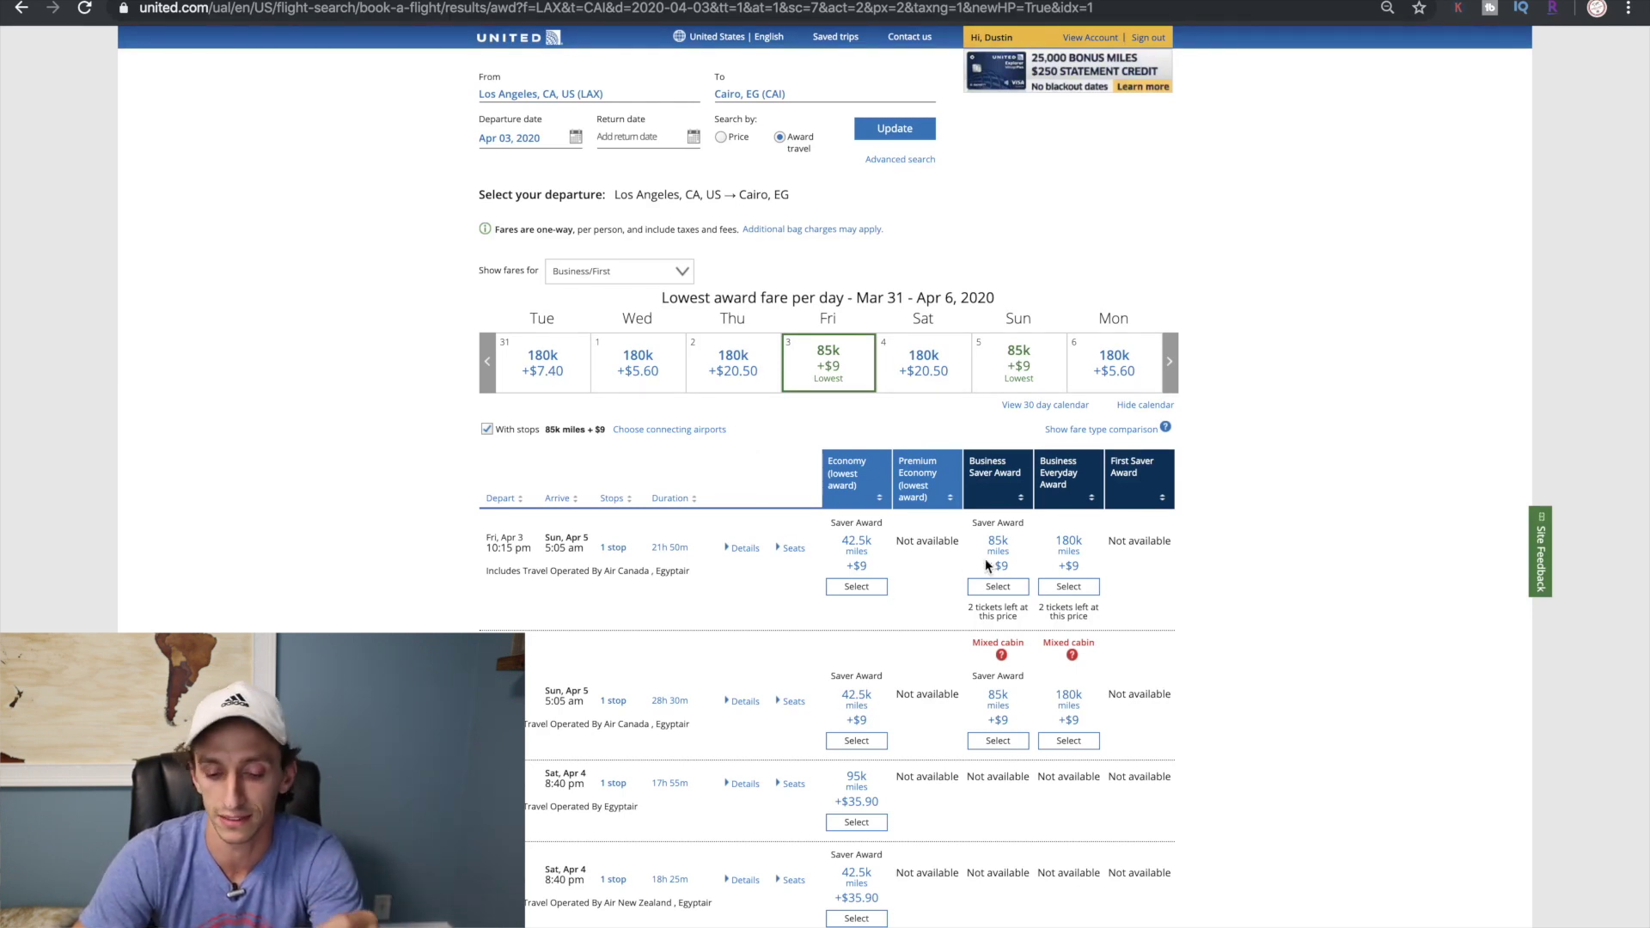
# Switch to the United results, check the mixed cabin note and open the details of the 10:15 pm flight.
pyautogui.moveTo(998, 650)
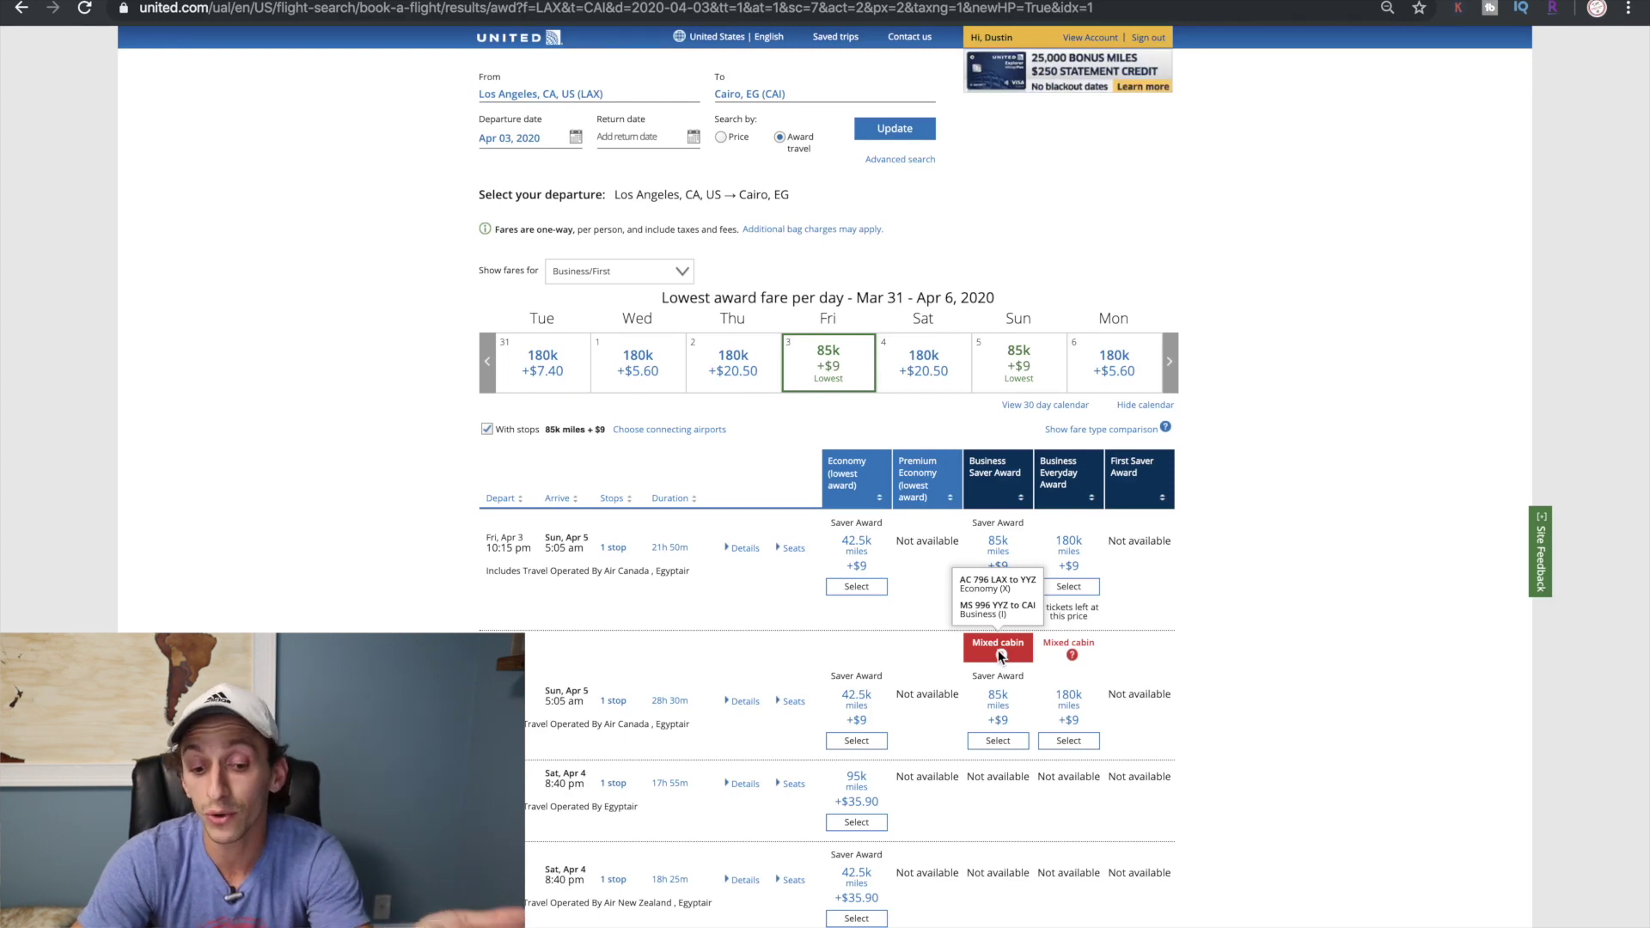
pyautogui.click(743, 548)
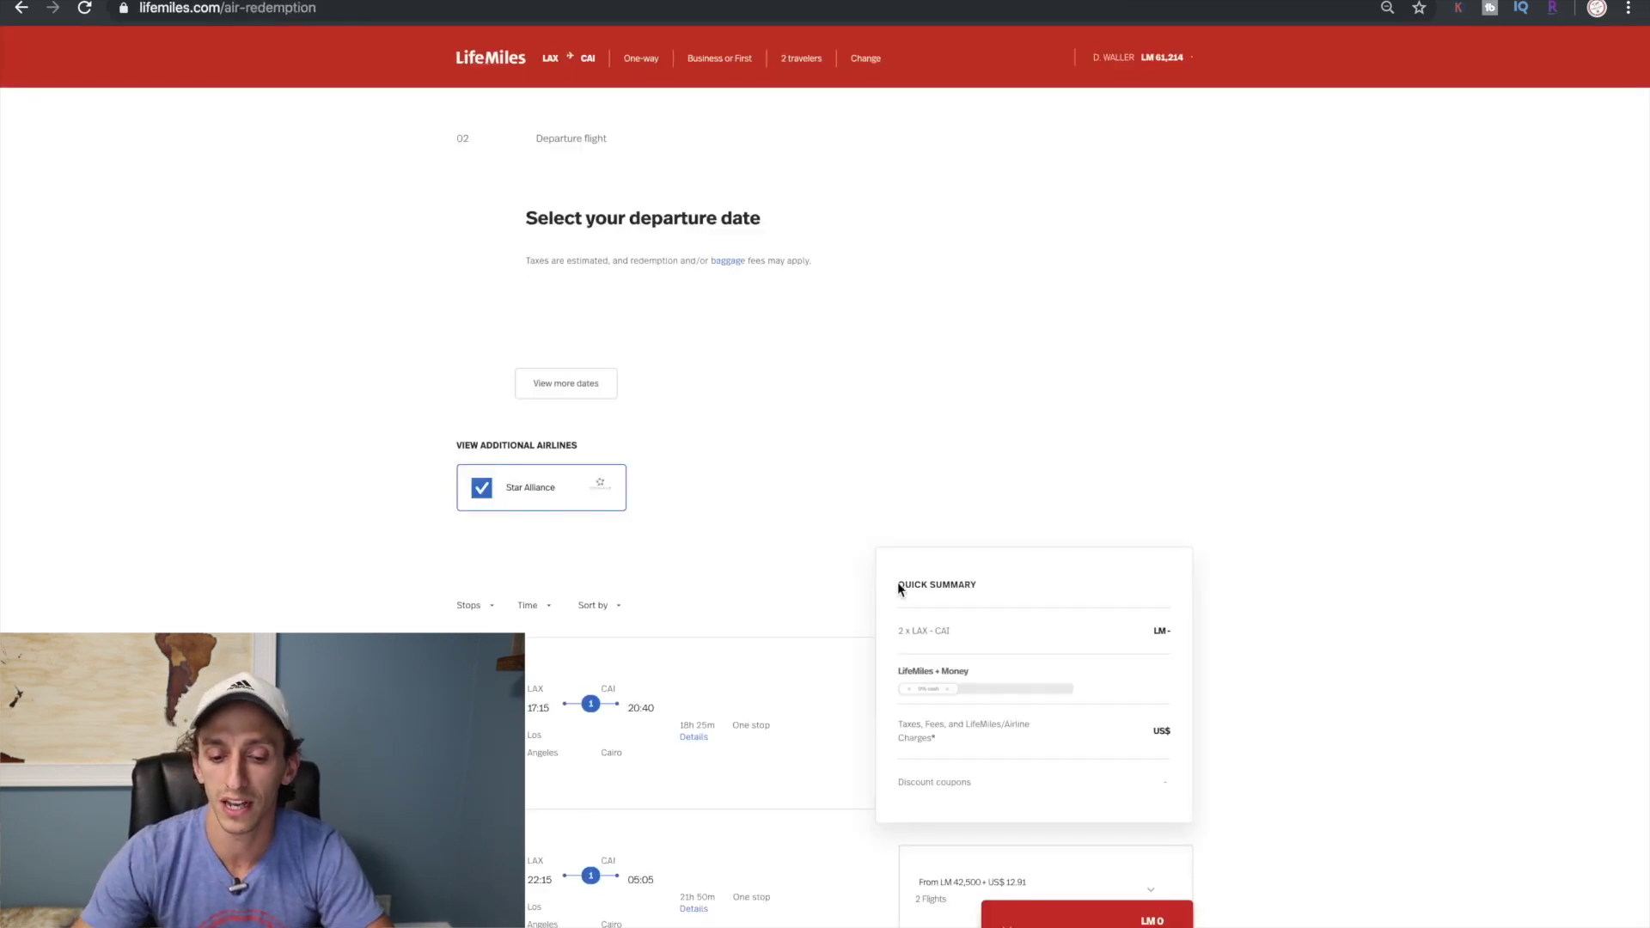
# Switch to the LifeMiles results, expand the 22:15 Los Angeles–Cairo flight and examine its fares and flight total.
pyautogui.scroll(-5, 898, 581)
pyautogui.scroll(-1, 897, 582)
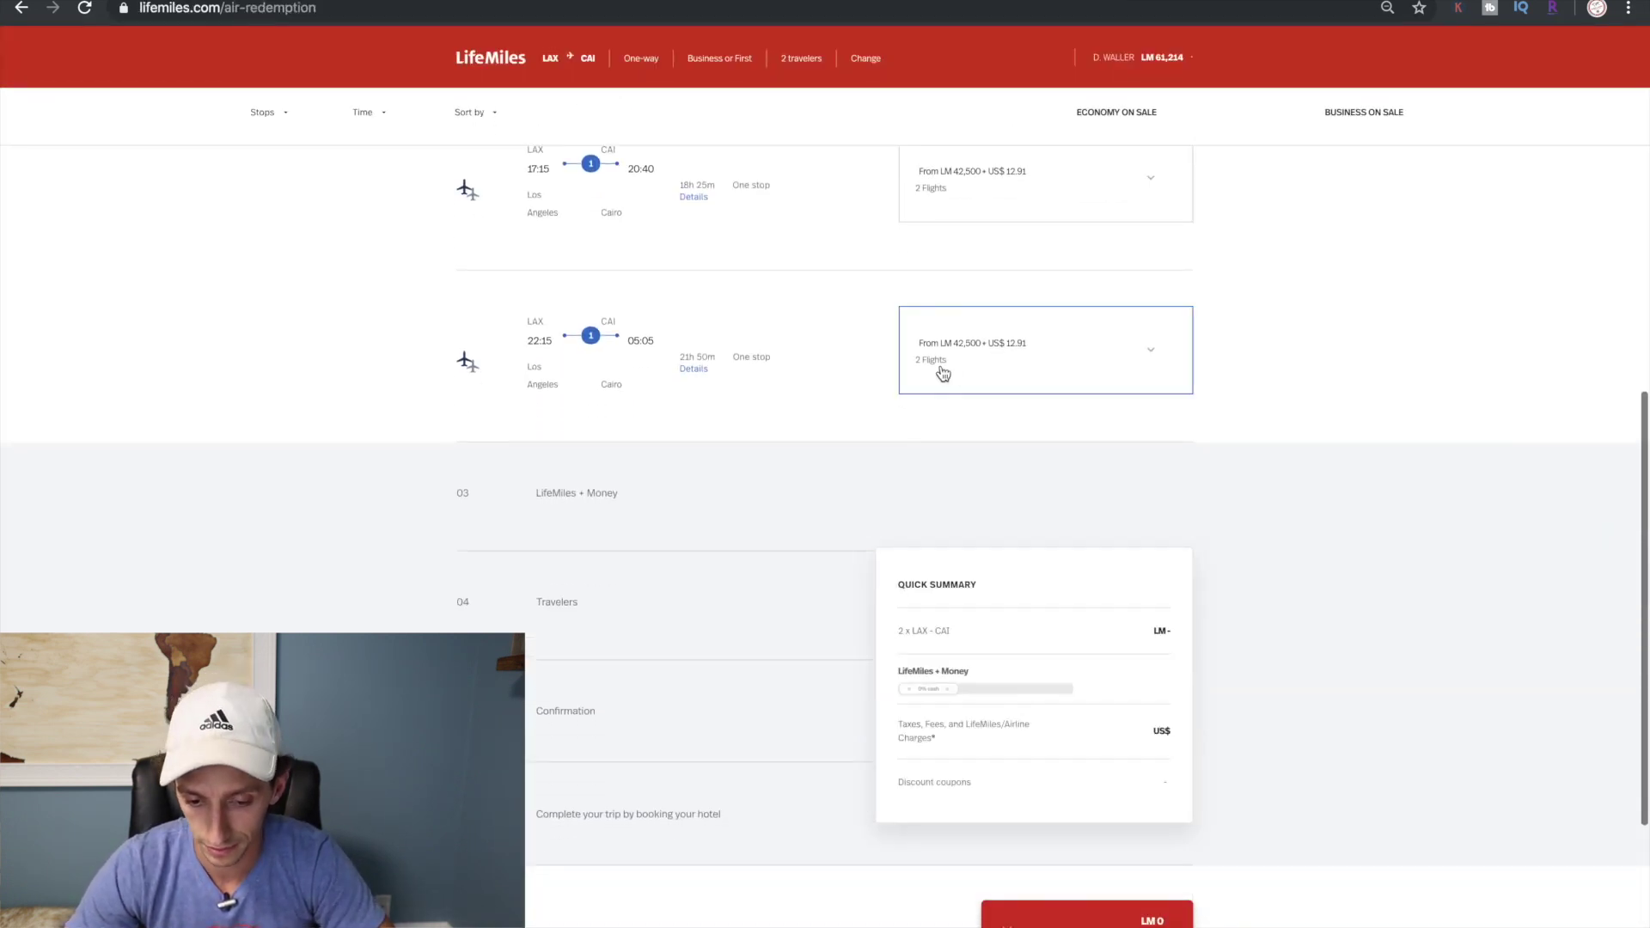
pyautogui.click(1019, 352)
pyautogui.scroll(-1, 1267, 746)
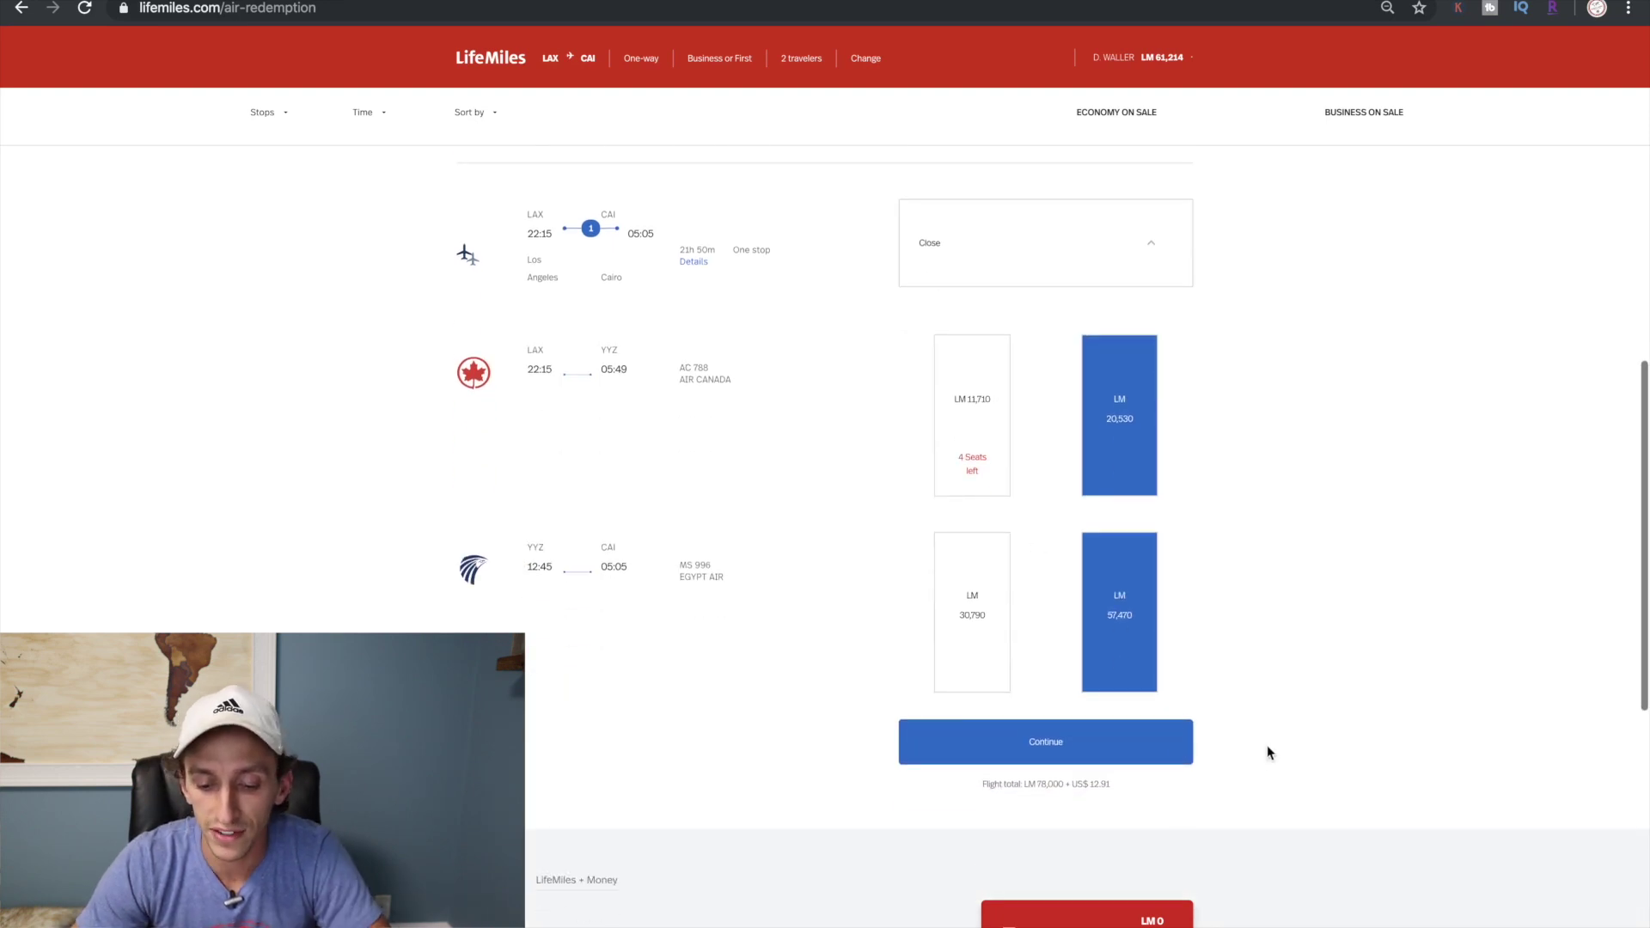
pyautogui.moveTo(1113, 786); pyautogui.dragTo(1005, 791)
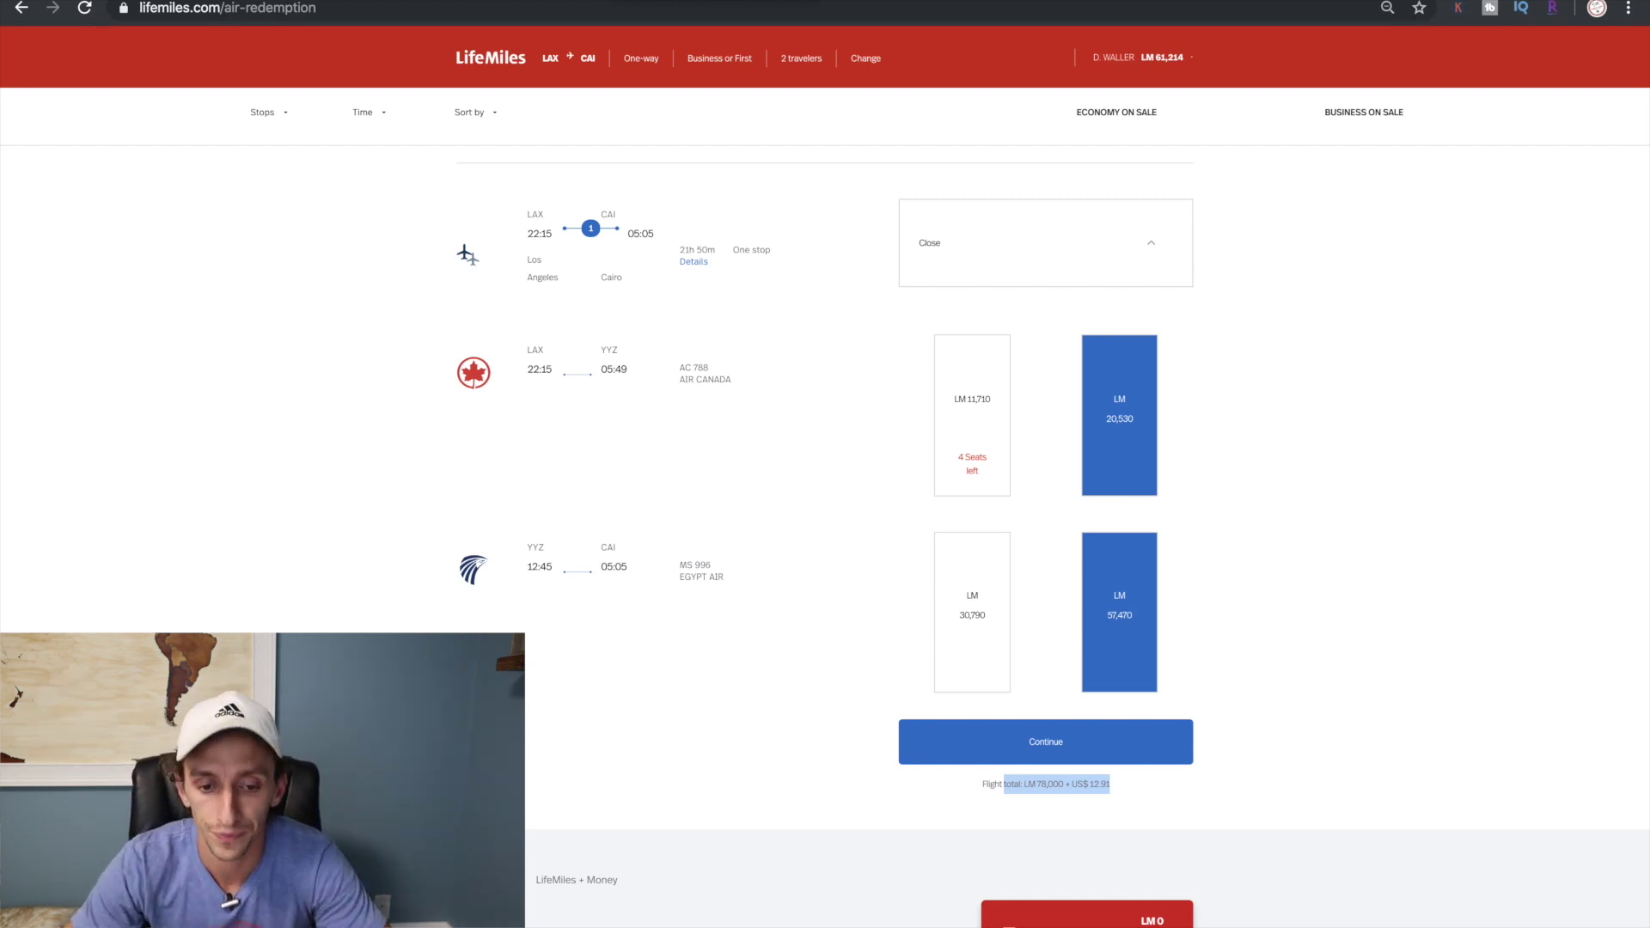
# Change the LifeMiles route to depart from Cairo (CAI) and arrive in Los Angeles (LAX).
pyautogui.scroll(15, 621, 318)
pyautogui.click(640, 188)
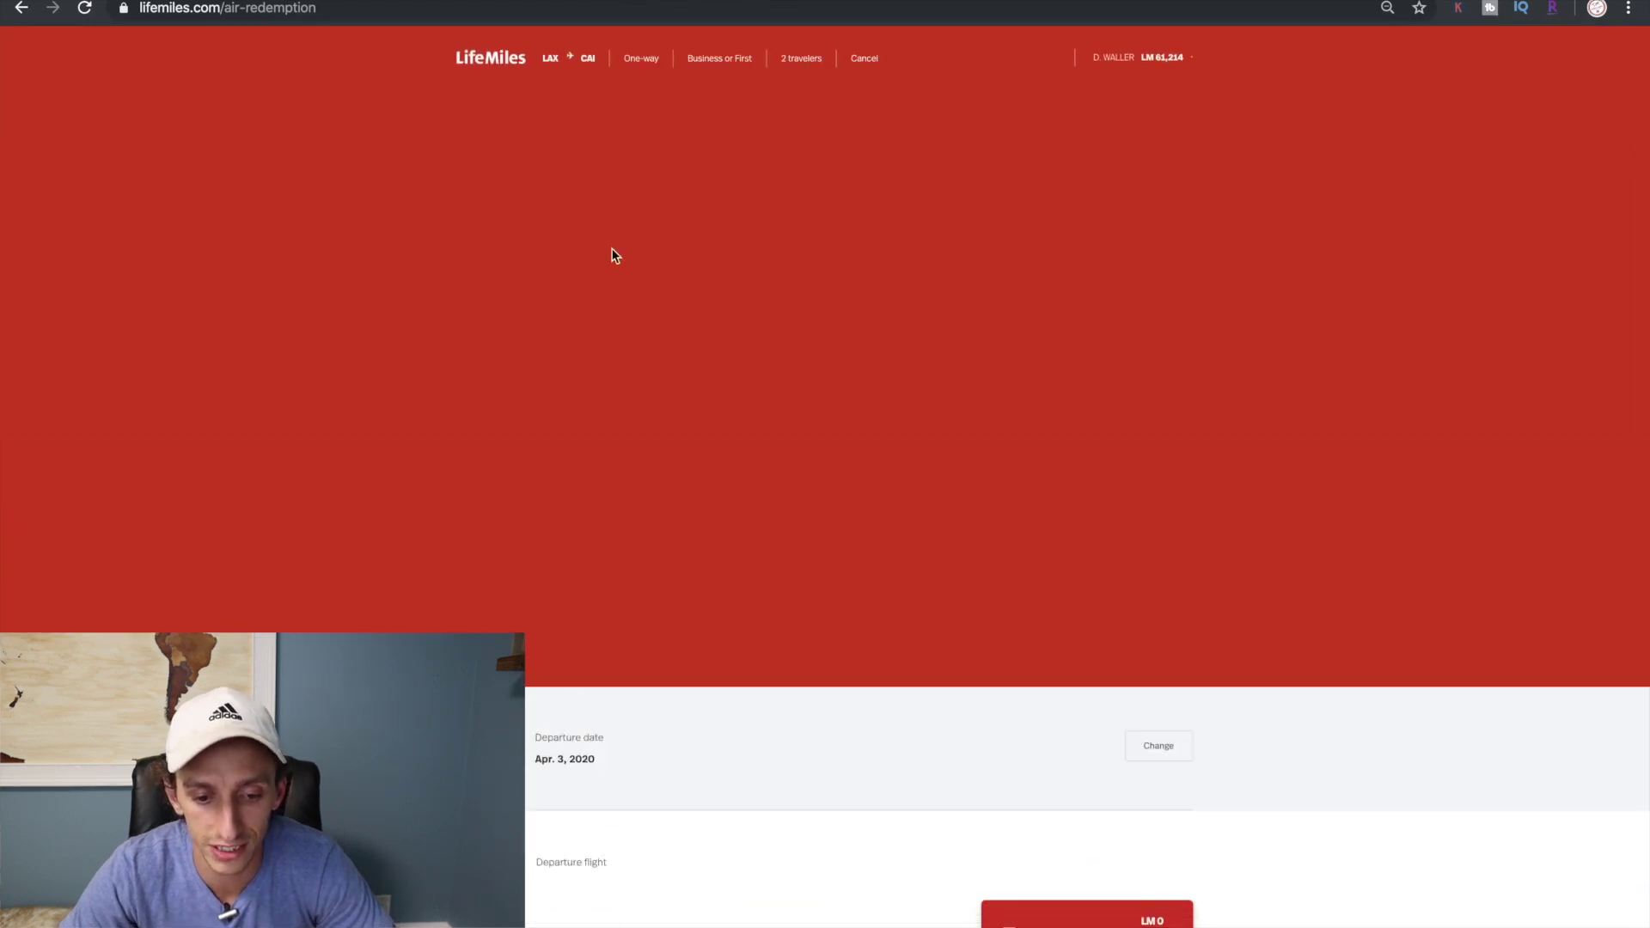
pyautogui.click(557, 404)
pyautogui.write('cair')
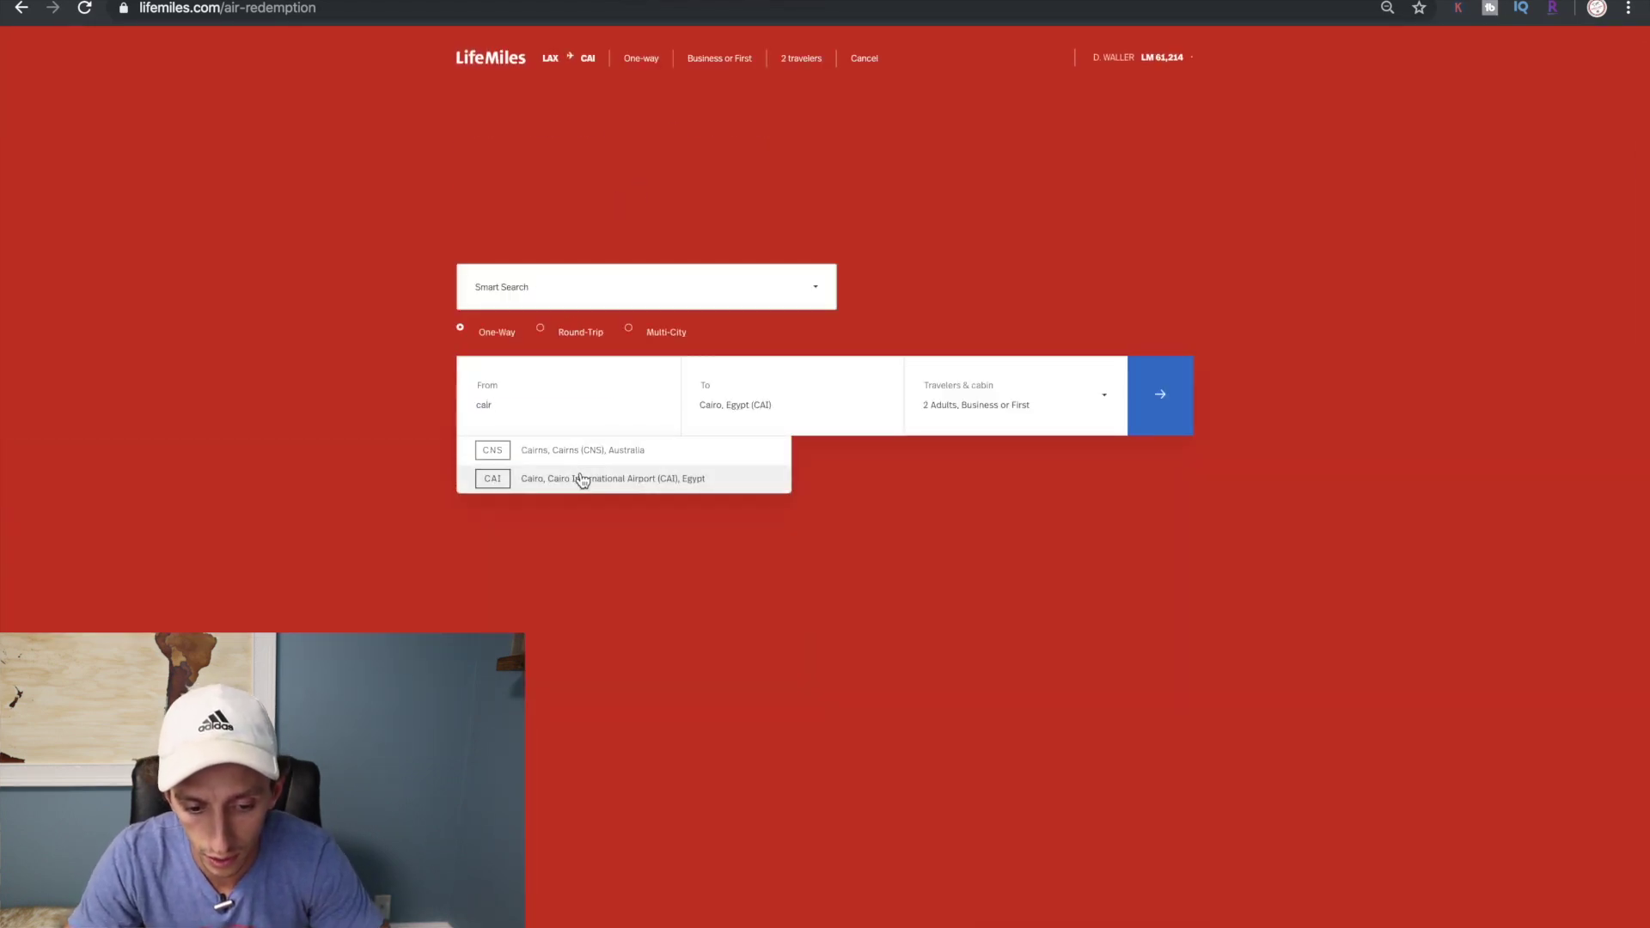
pyautogui.click(582, 479)
pyautogui.click(725, 405)
pyautogui.write('lax')
pyautogui.click(755, 460)
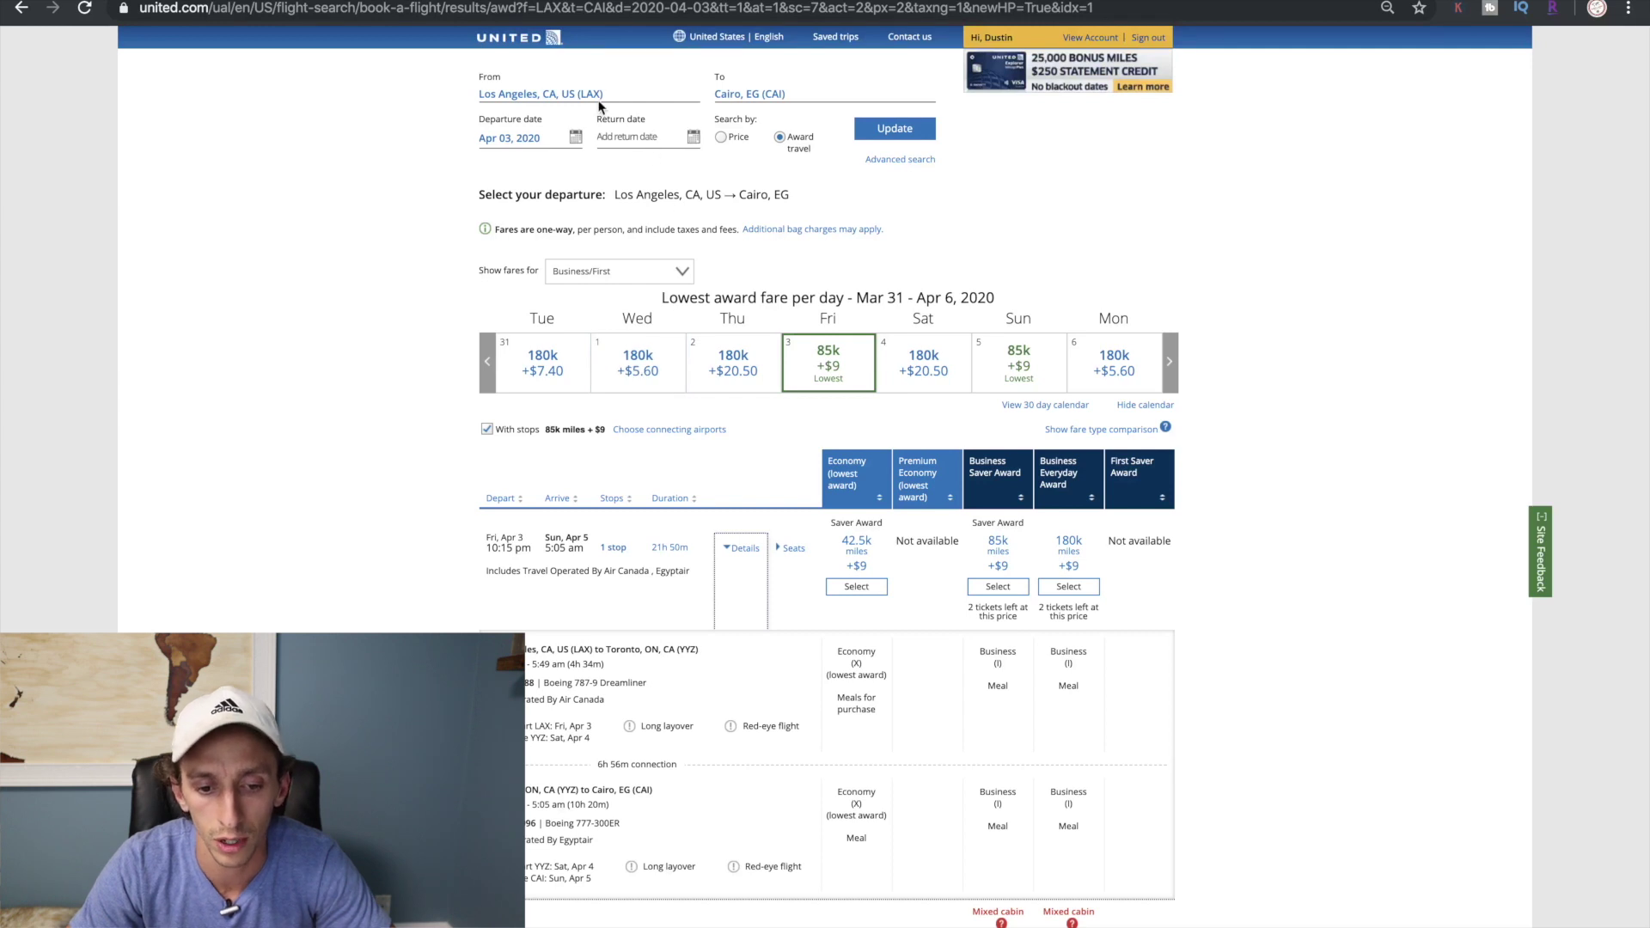
# Switch to United and change the route to Cairo, EG (CAI) to Los Angeles, CA, US (LAX).
pyautogui.click(593, 95)
pyautogui.write('cair')
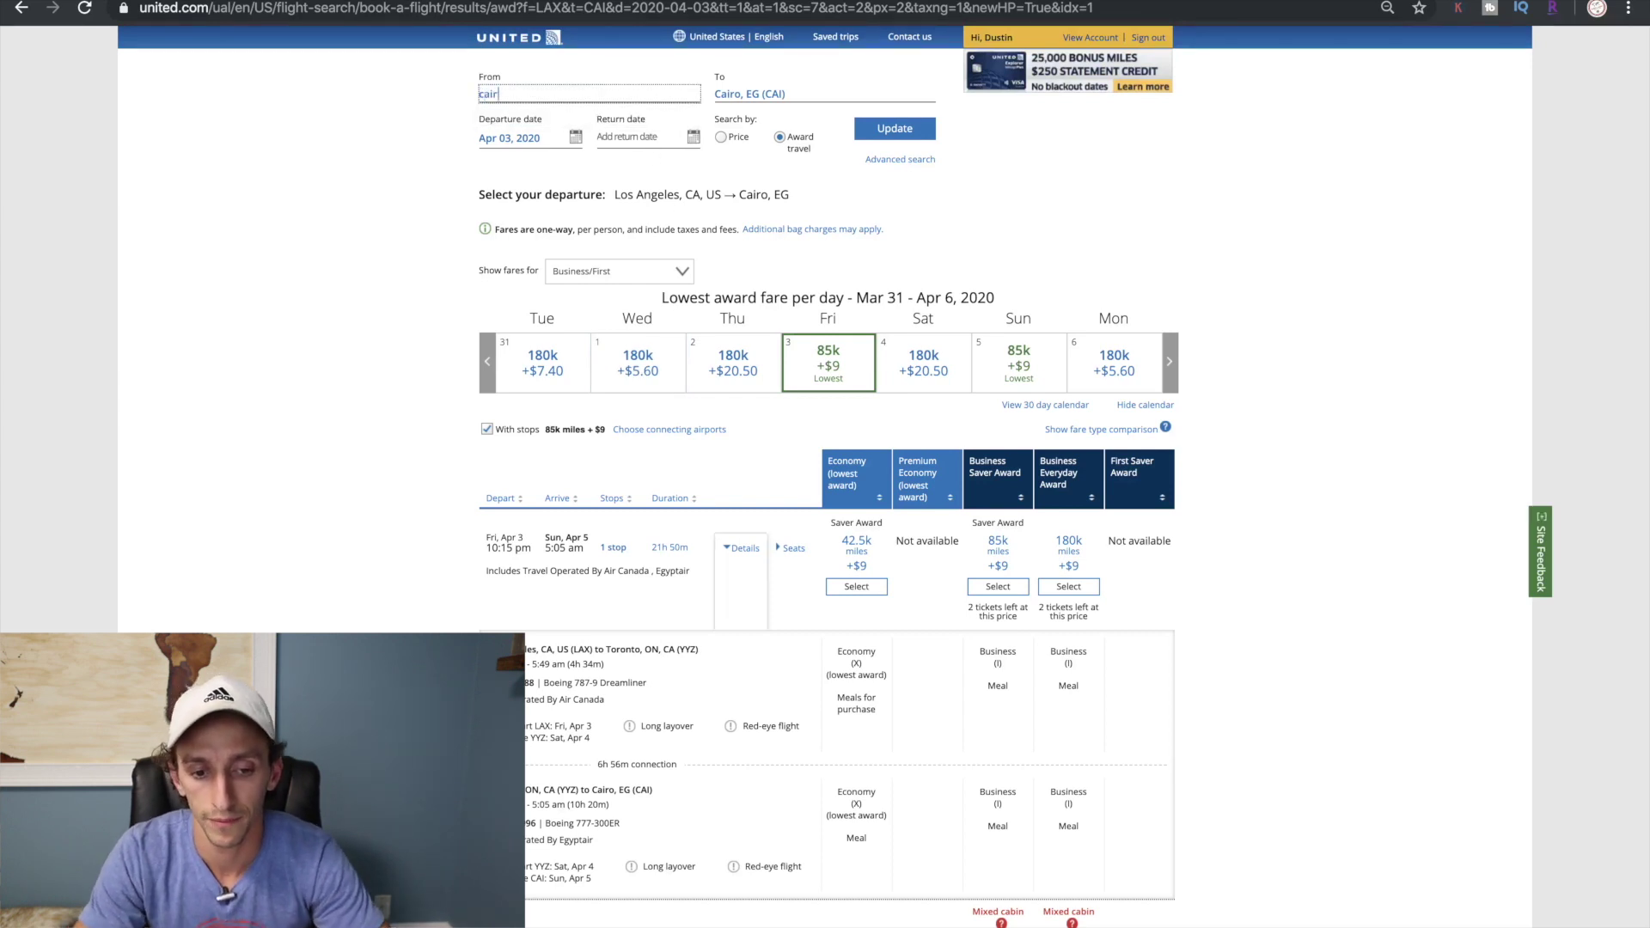
pyautogui.click(613, 115)
pyautogui.click(590, 90)
pyautogui.write('cair')
pyautogui.click(608, 138)
pyautogui.doubleClick(772, 91)
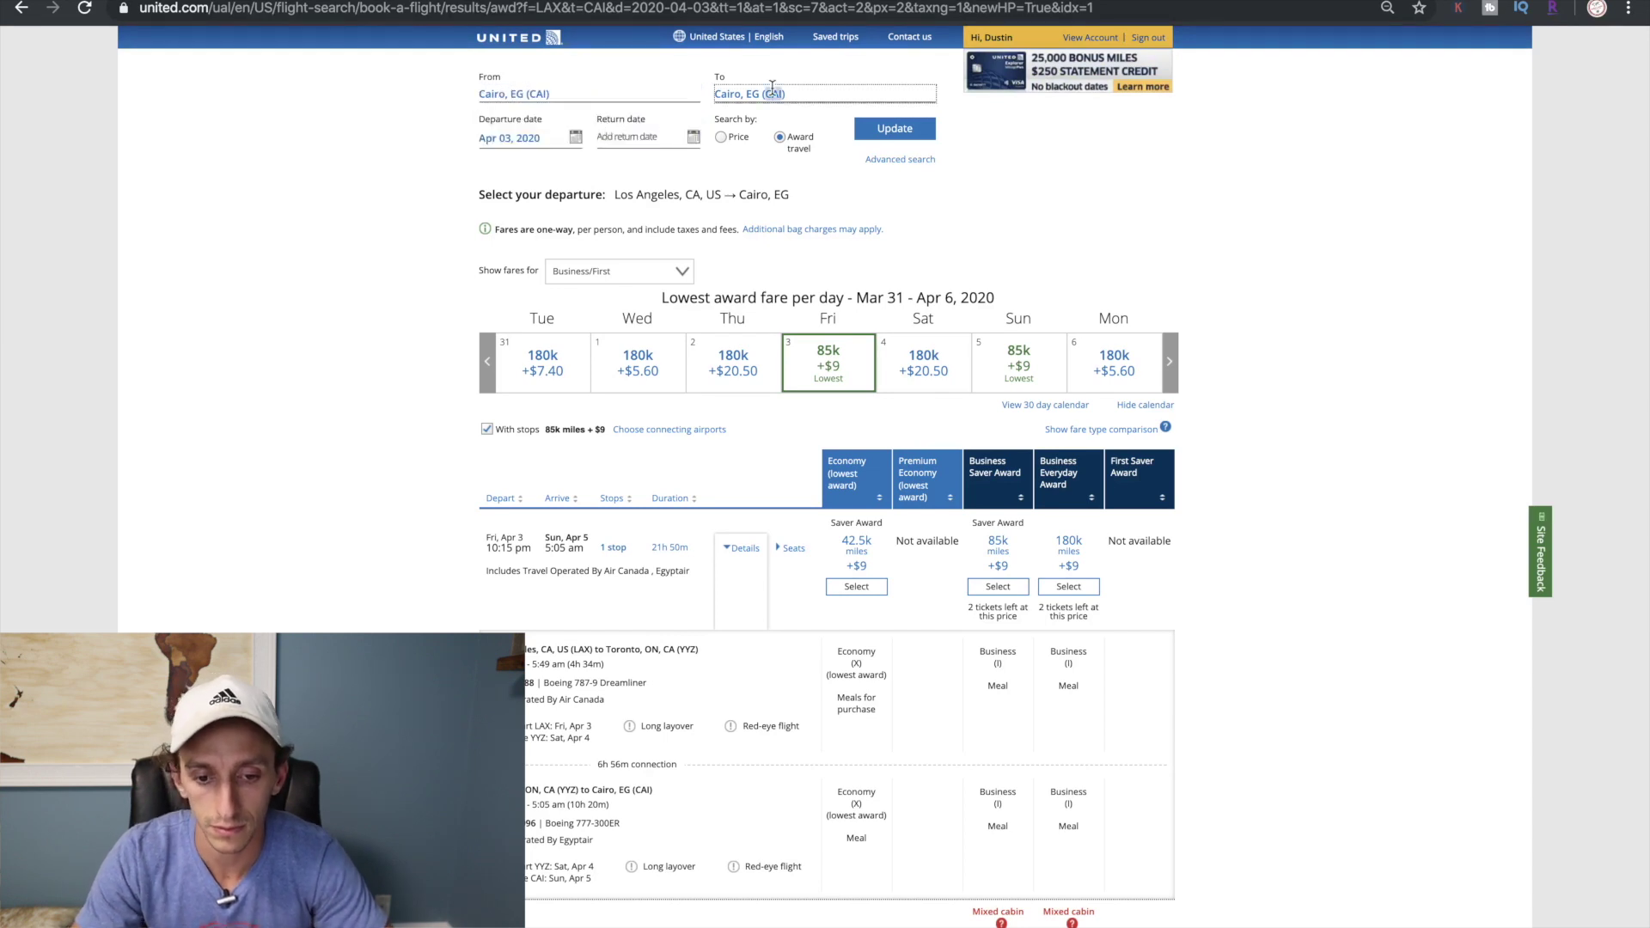
pyautogui.tripleClick(773, 91)
pyautogui.write('lax')
pyautogui.click(774, 120)
# Set the United departure date to April 18, 2020 and update the flight search.
pyautogui.click(537, 138)
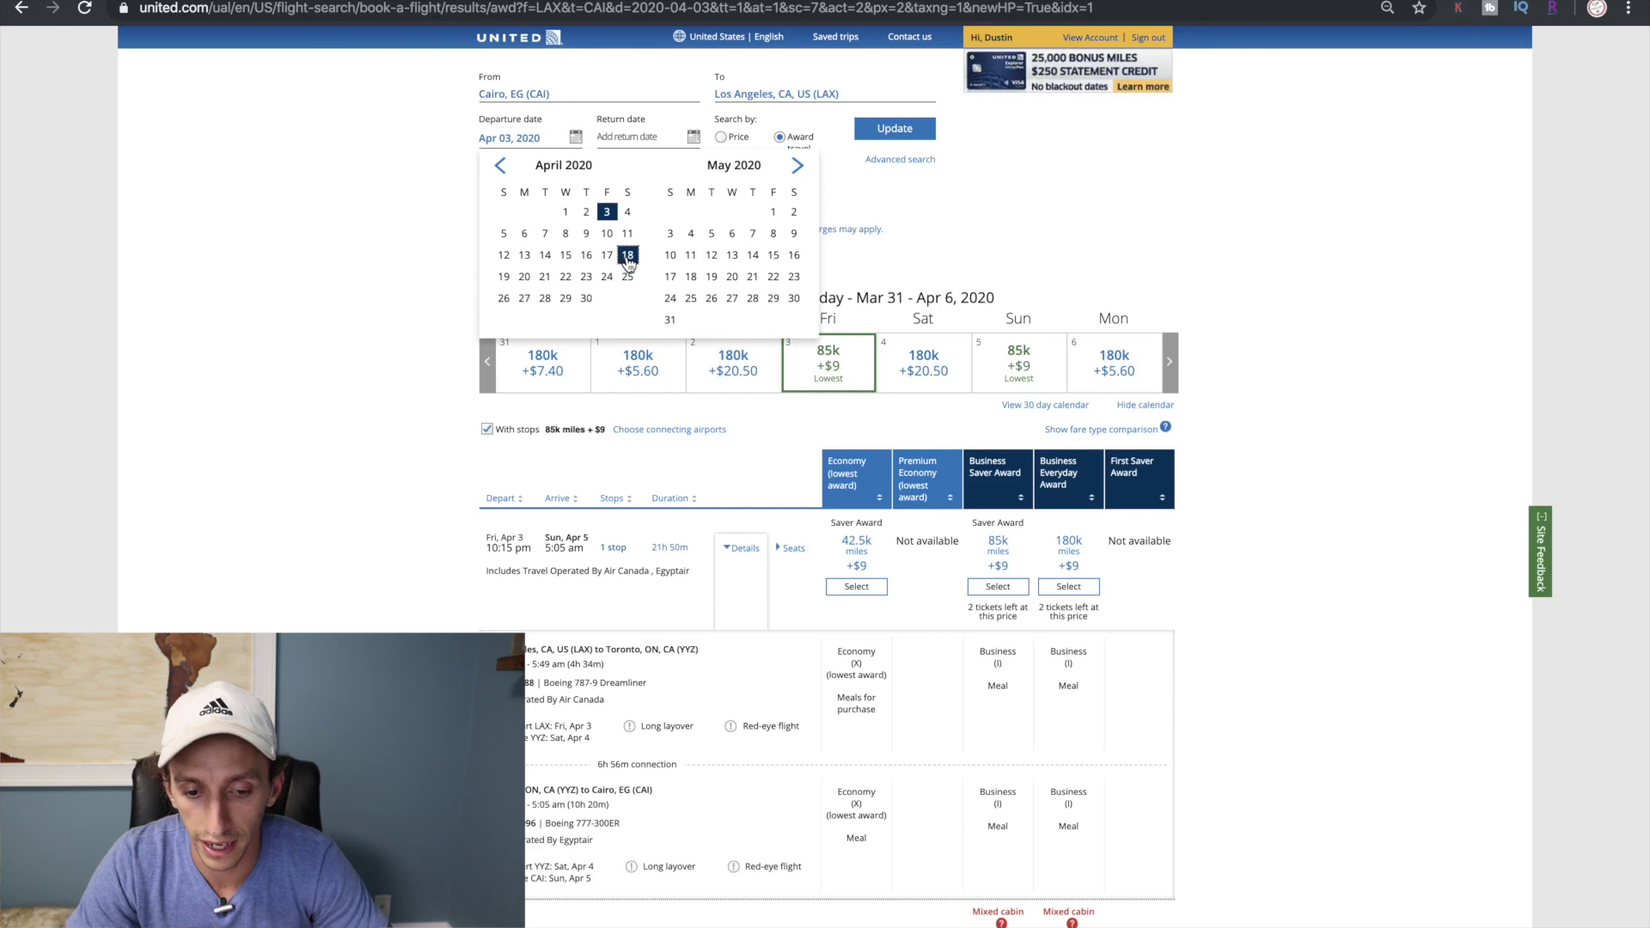
pyautogui.click(629, 255)
pyautogui.click(895, 129)
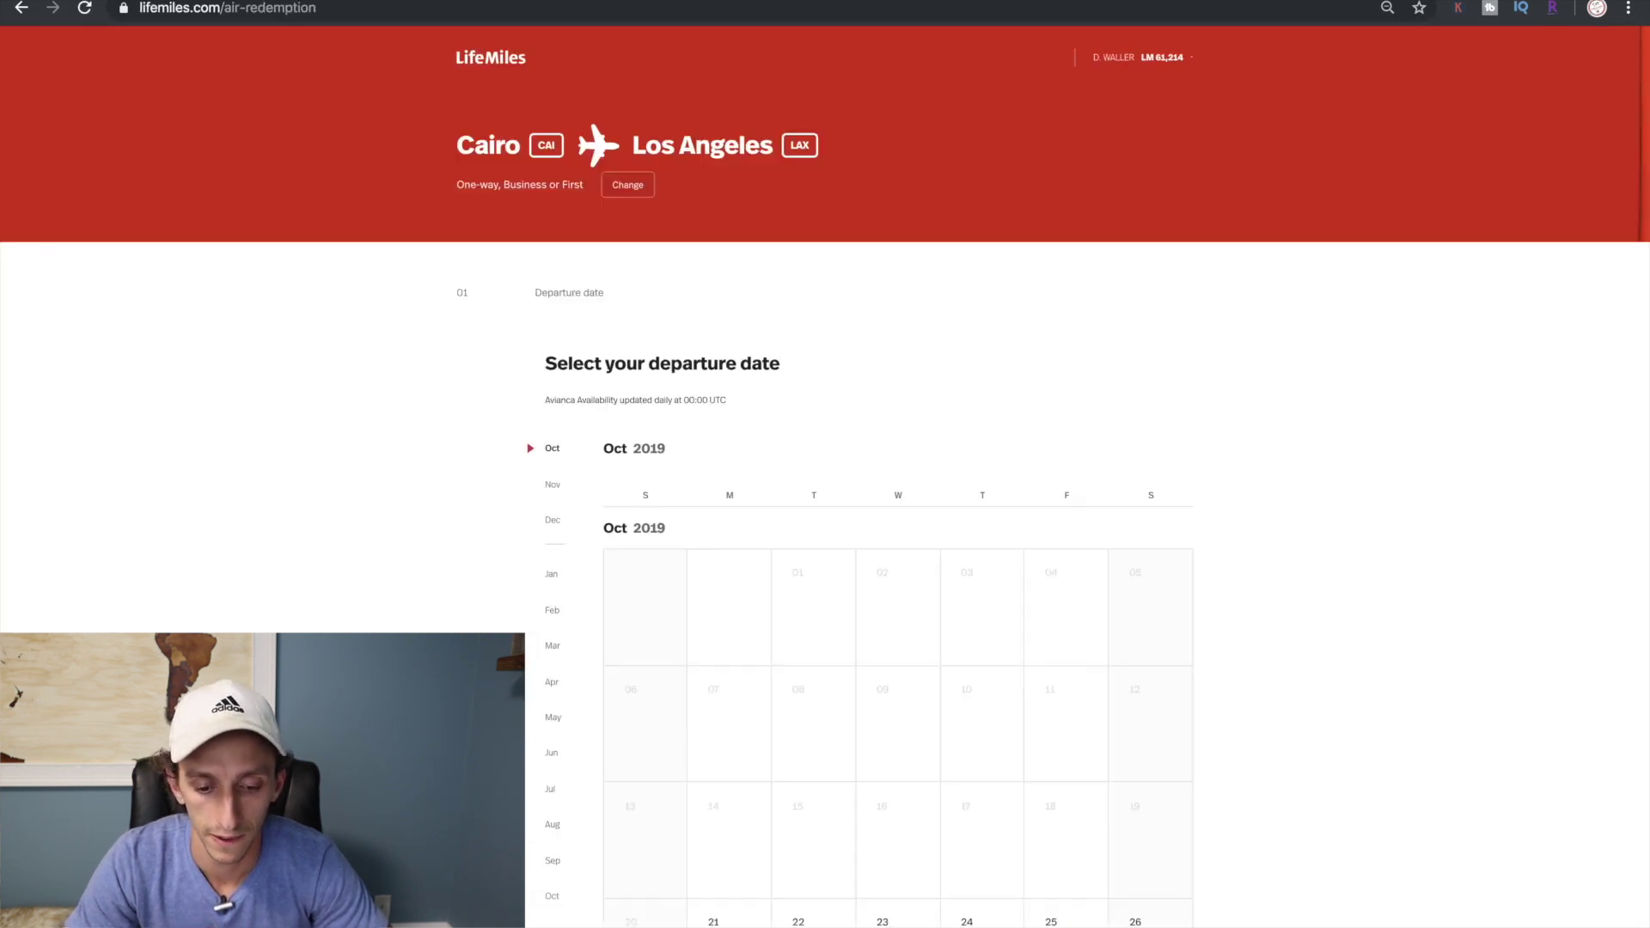
# Switch to LifeMiles and choose April 18, 2020 as the departure date for the Cairo–Los Angeles flight.
pyautogui.scroll(-5, 622, 420)
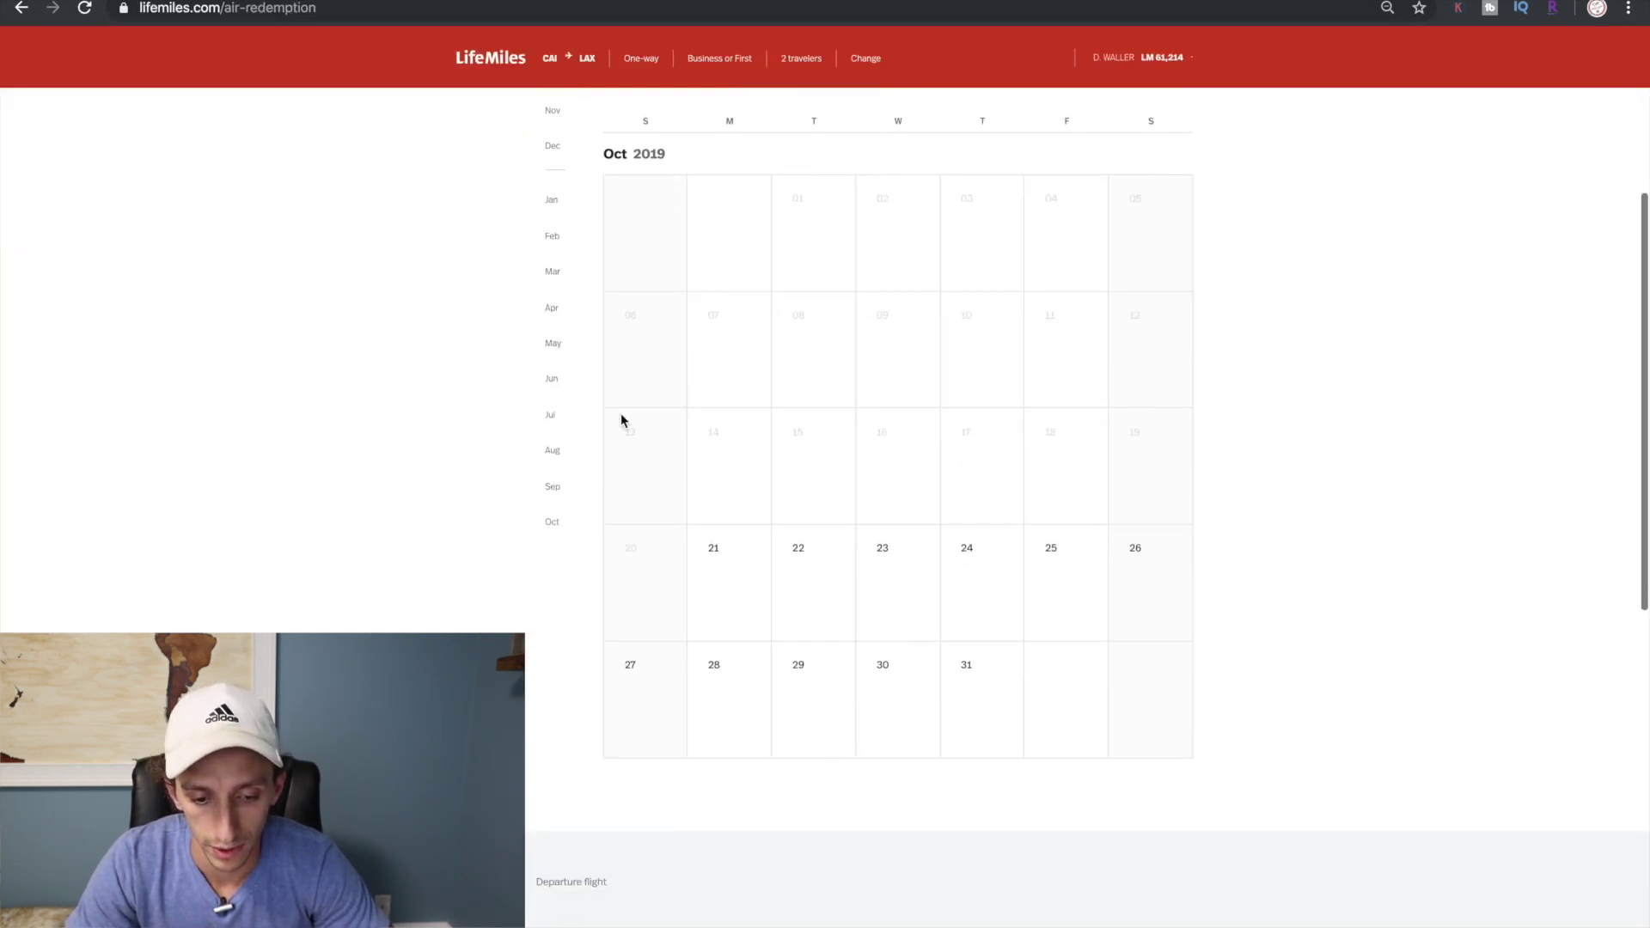
pyautogui.click(553, 310)
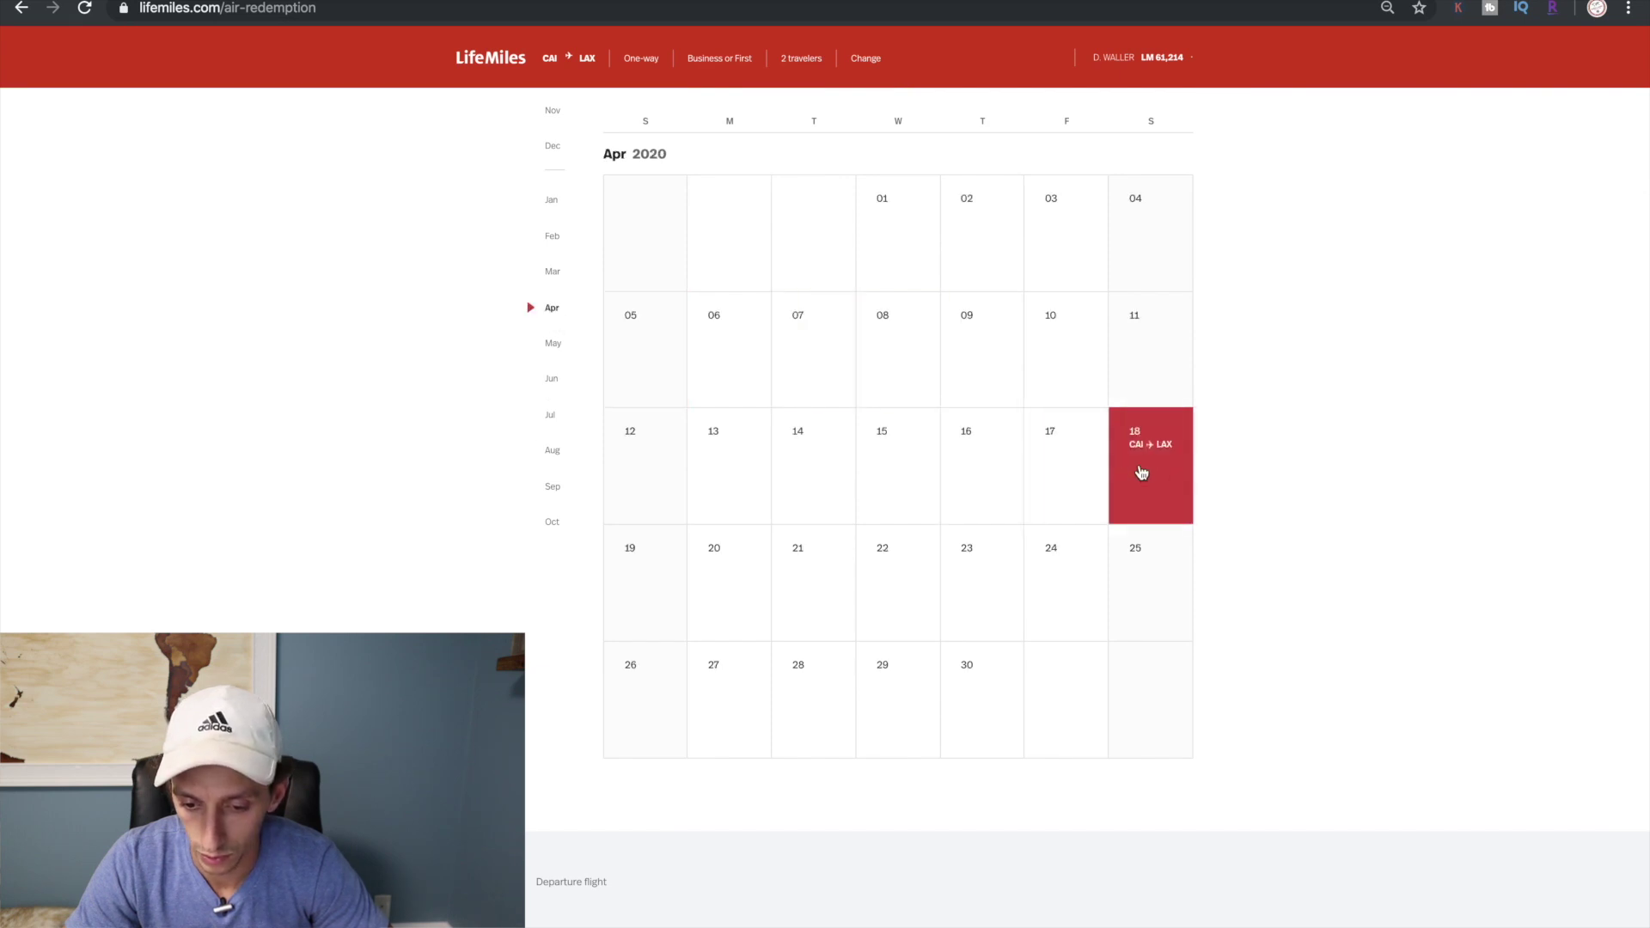
pyautogui.click(1138, 464)
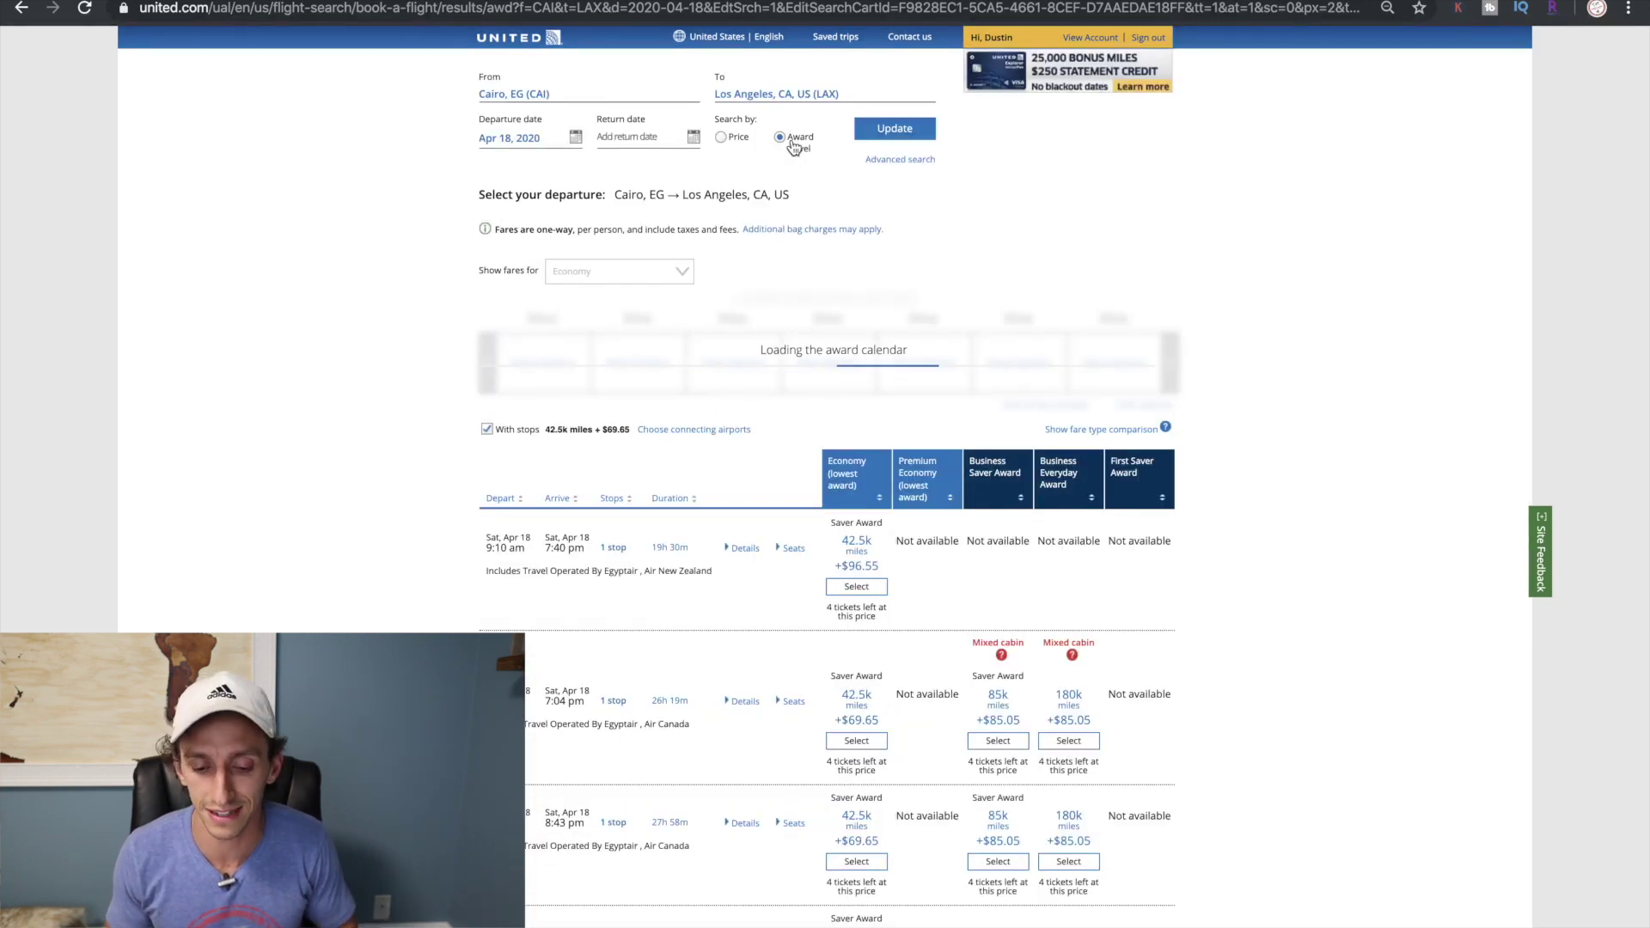
# Examine the mixed cabin note and the Business Saver Award prices in United's Cairo–Los Angeles results.
pyautogui.scroll(-1, 792, 141)
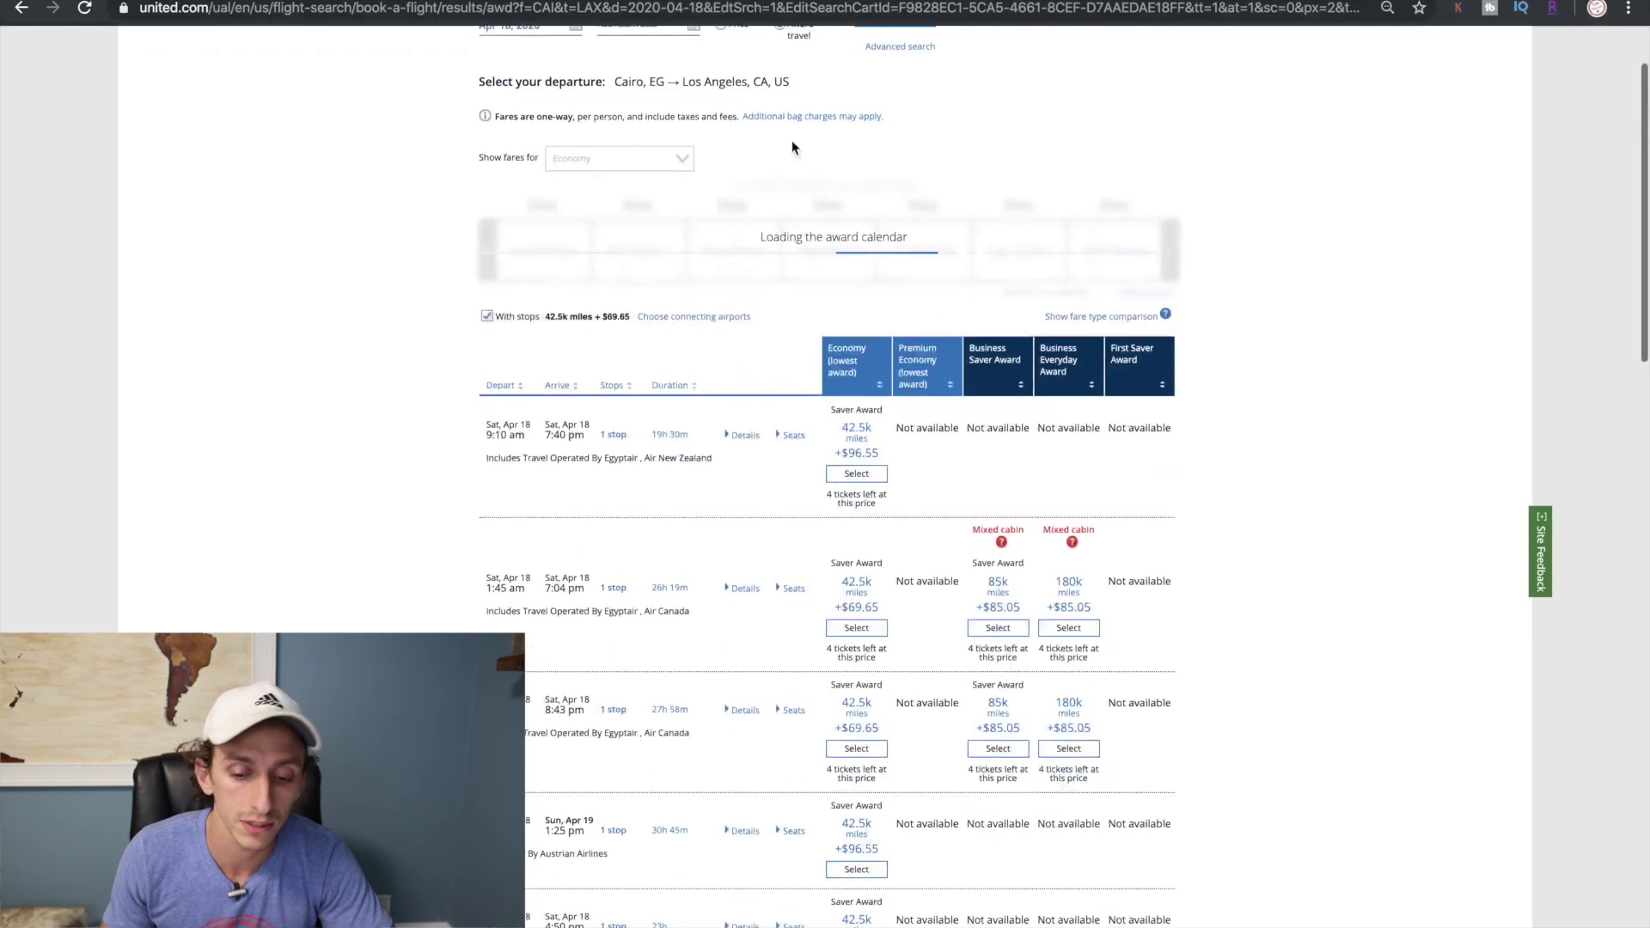
pyautogui.moveTo(1004, 535)
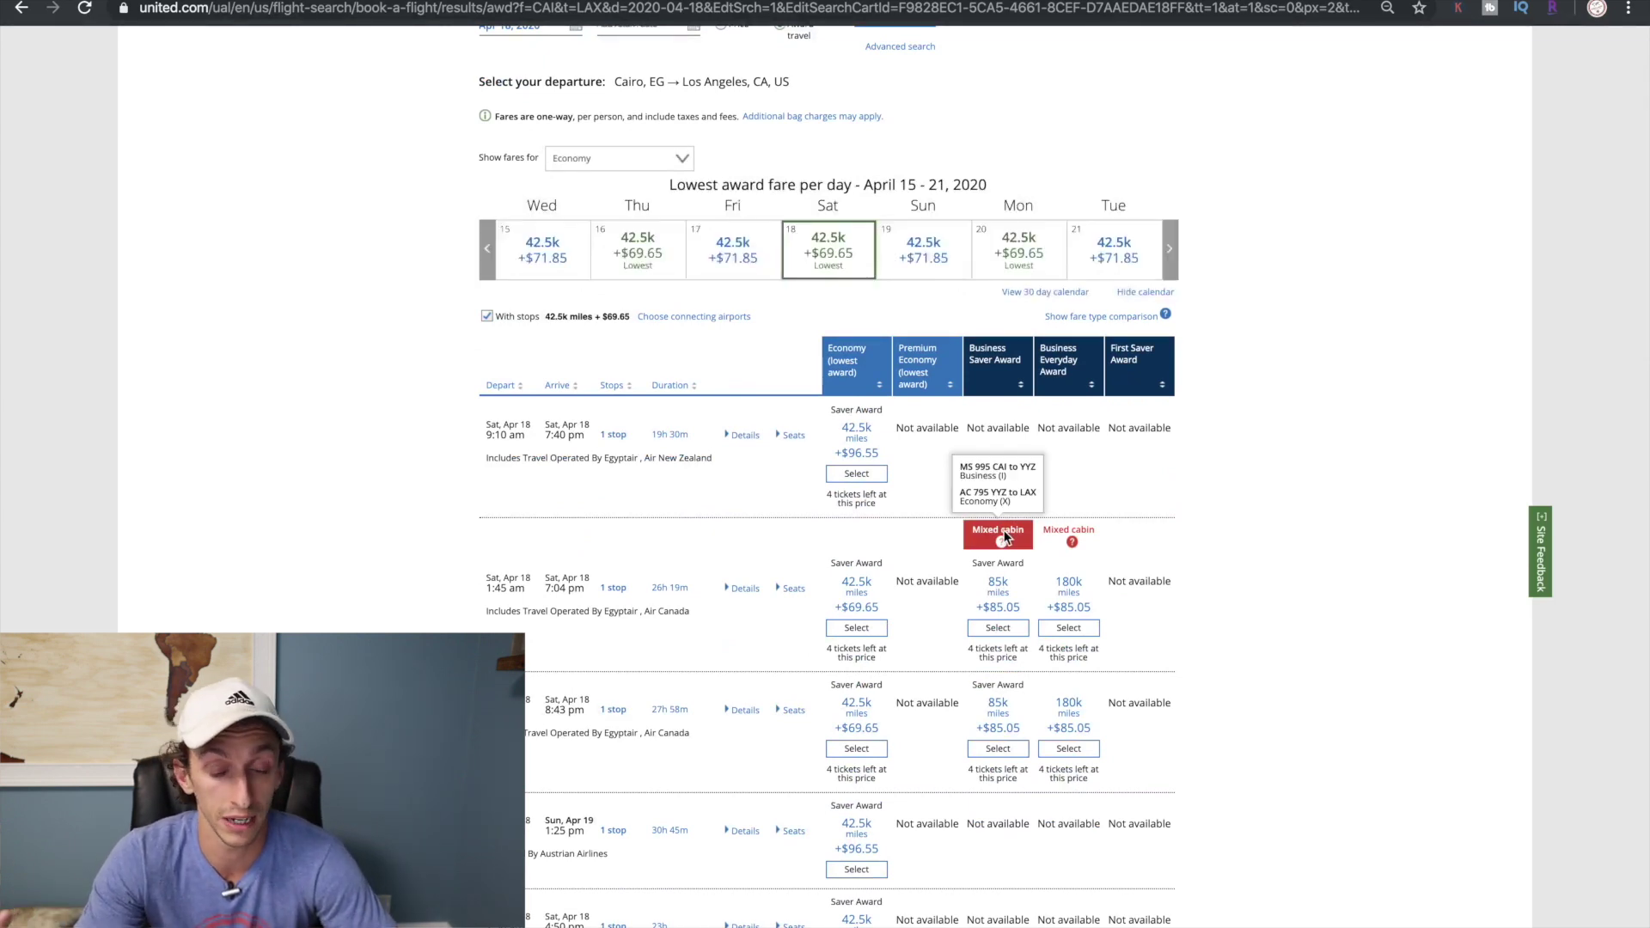
pyautogui.scroll(-1, 984, 534)
pyautogui.moveTo(991, 589); pyautogui.dragTo(1022, 592)
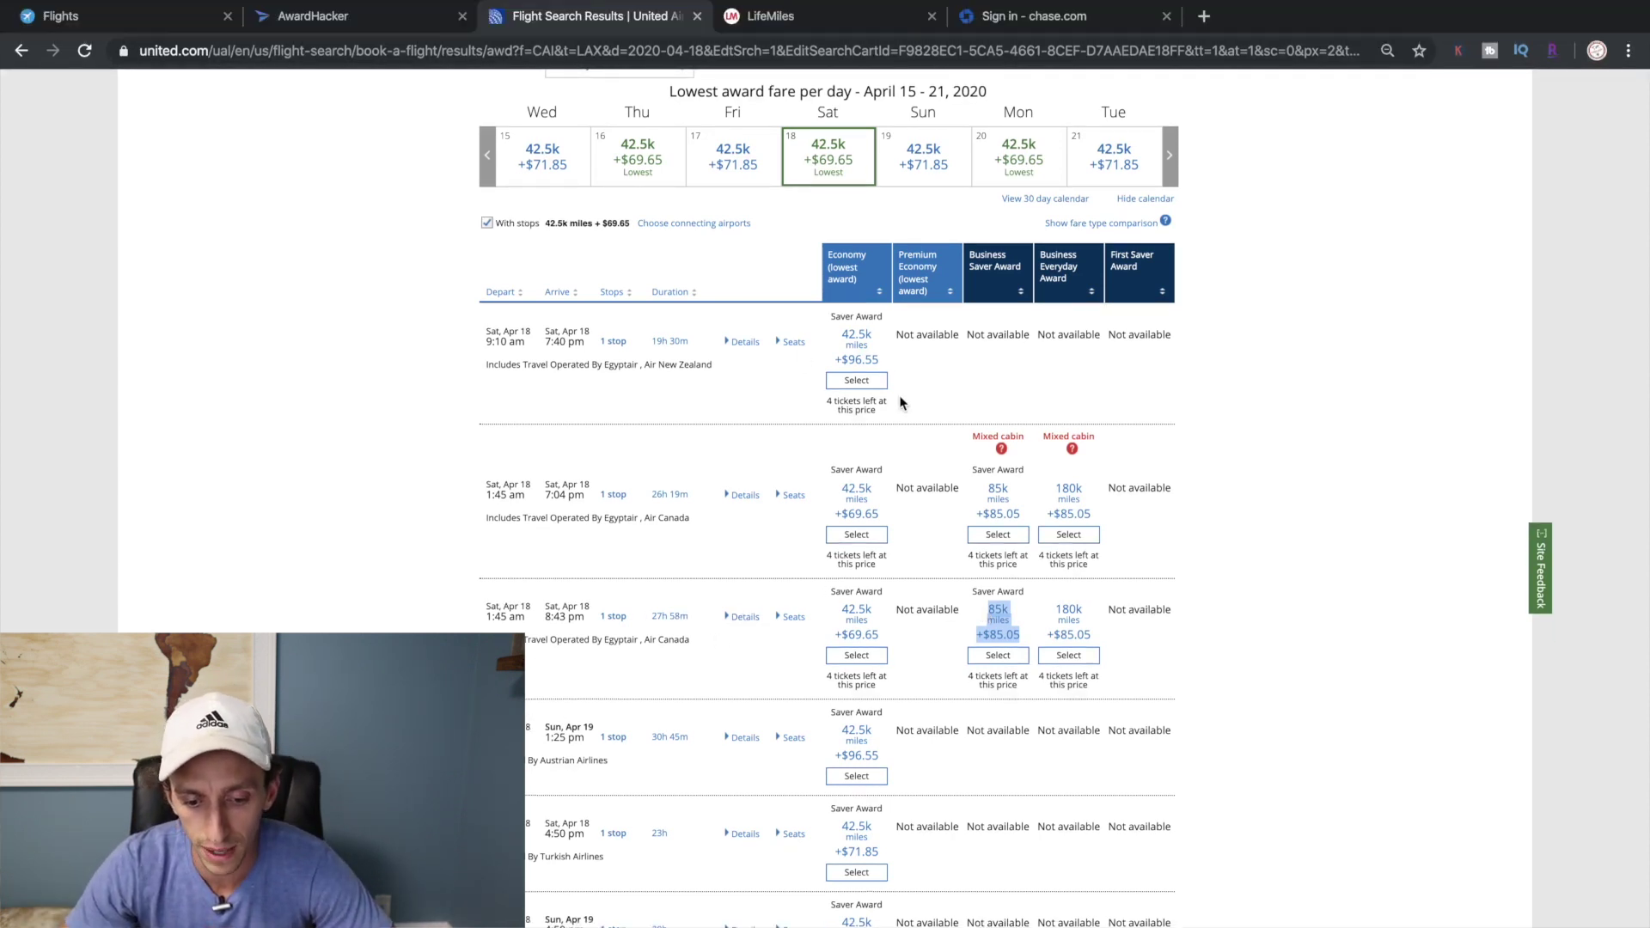
# Switch to the LifeMiles results and expand the two-stop 09:40 to 00:24 Cairo–Los Angeles flight to check its cabin fares.
pyautogui.click(793, 13)
pyautogui.scroll(-4, 924, 474)
pyautogui.scroll(-3, 924, 474)
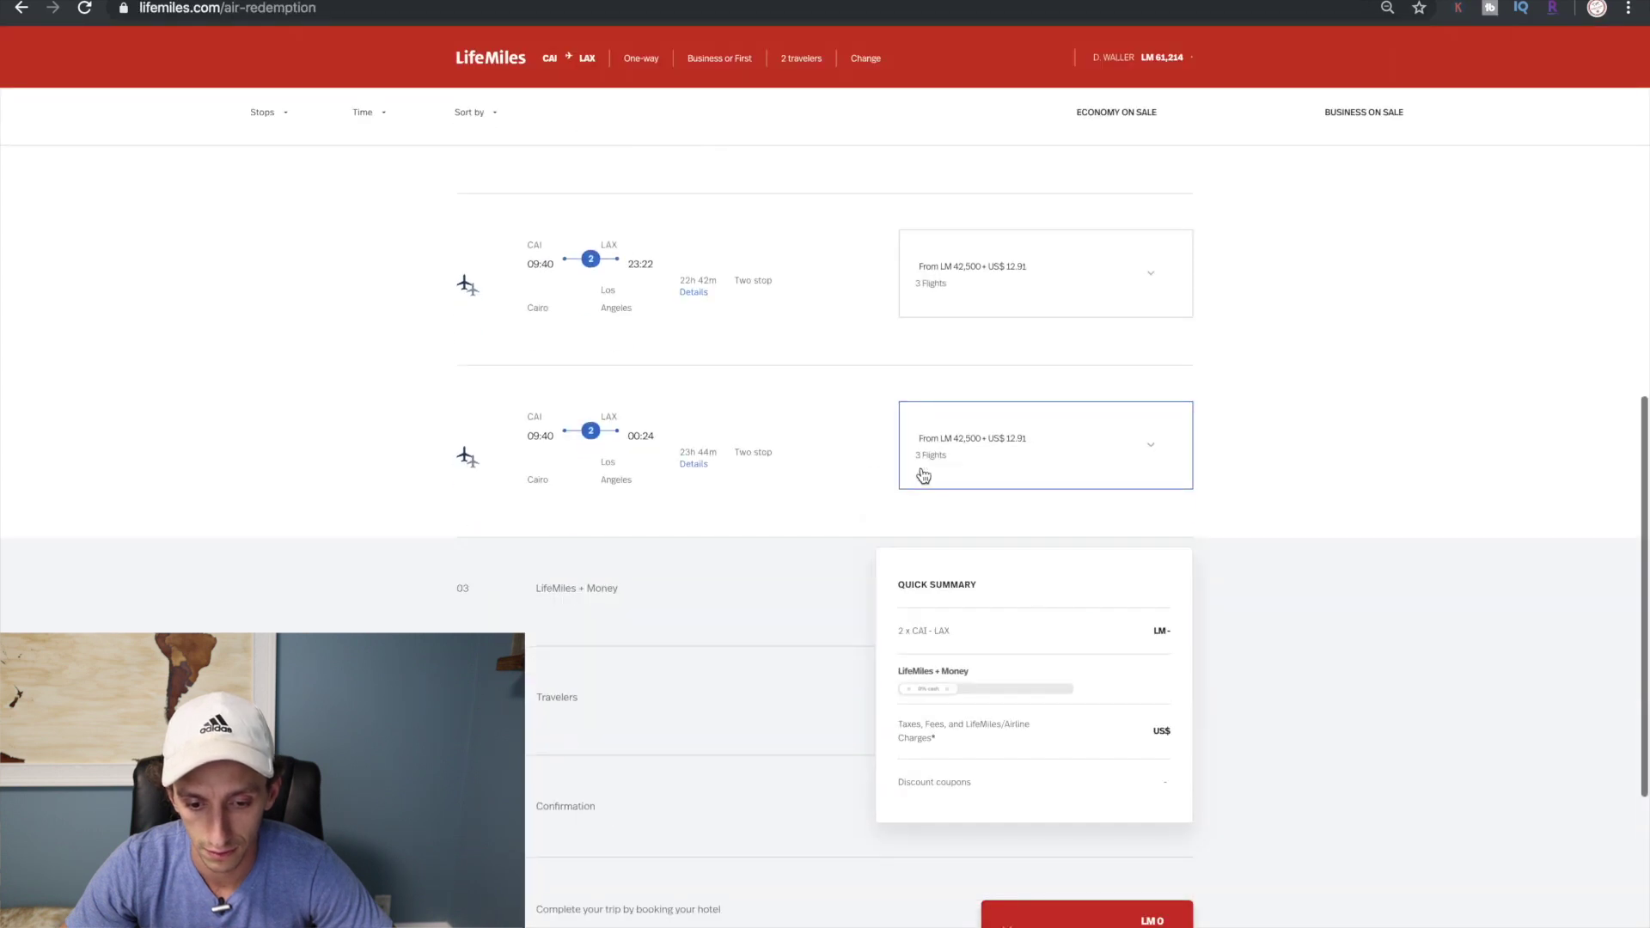
pyautogui.click(1106, 453)
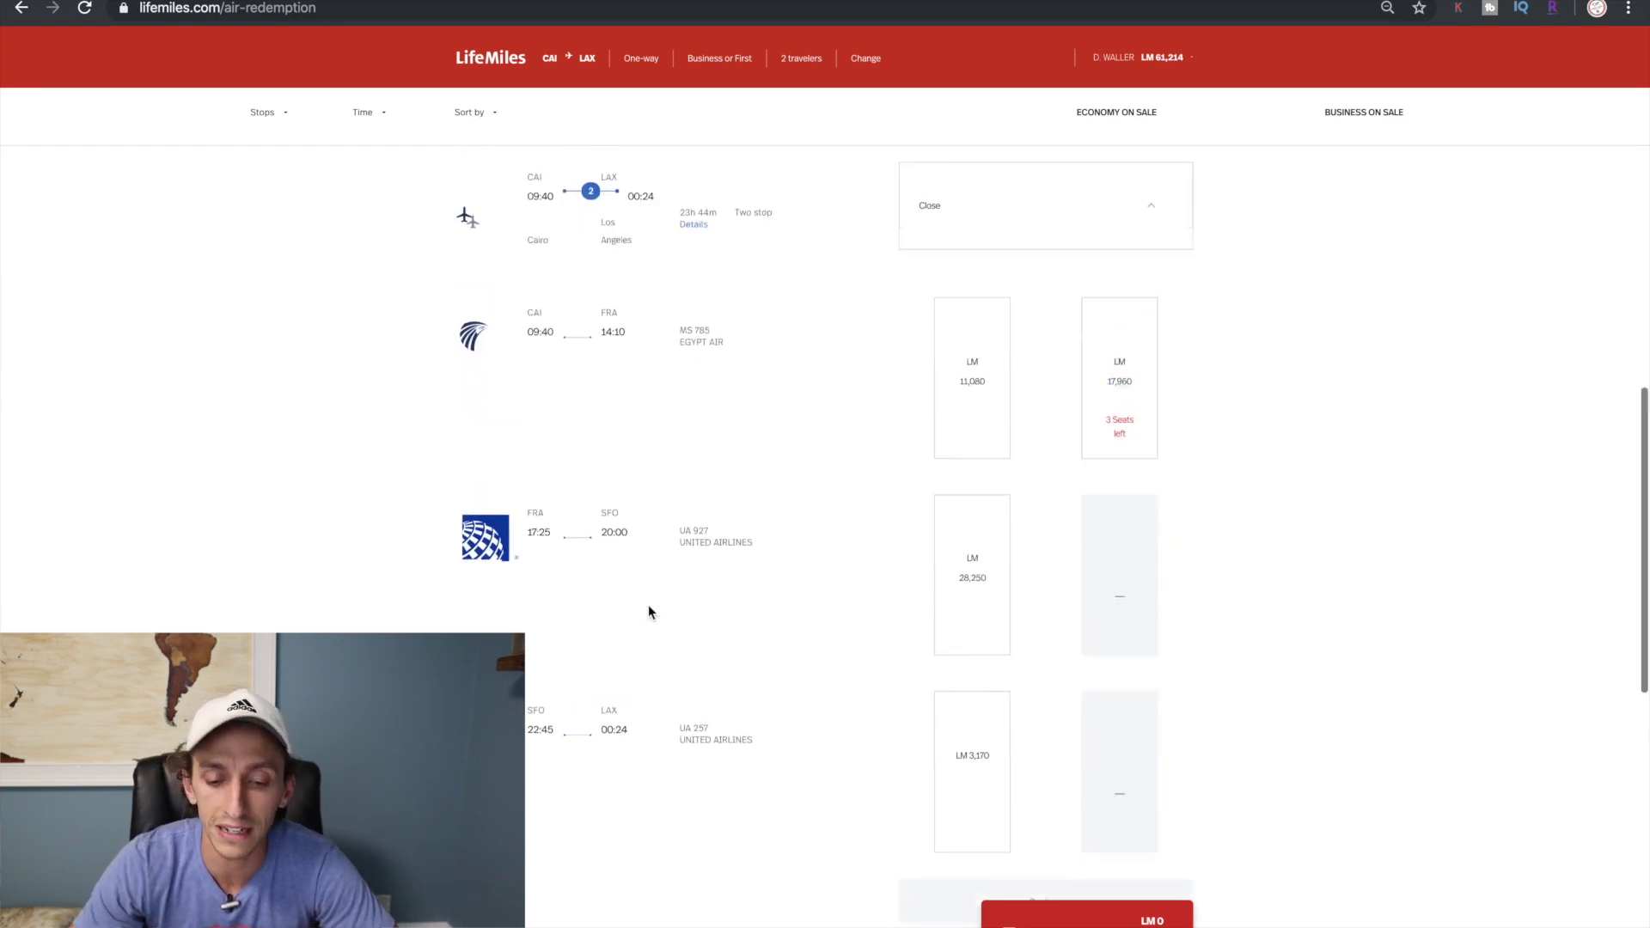
# Expand the two-stop 09:40 to 23:22 Cairo–Los Angeles flight in LifeMiles to check its cabin fares.
pyautogui.scroll(3, 848, 478)
pyautogui.click(975, 439)
pyautogui.click(971, 288)
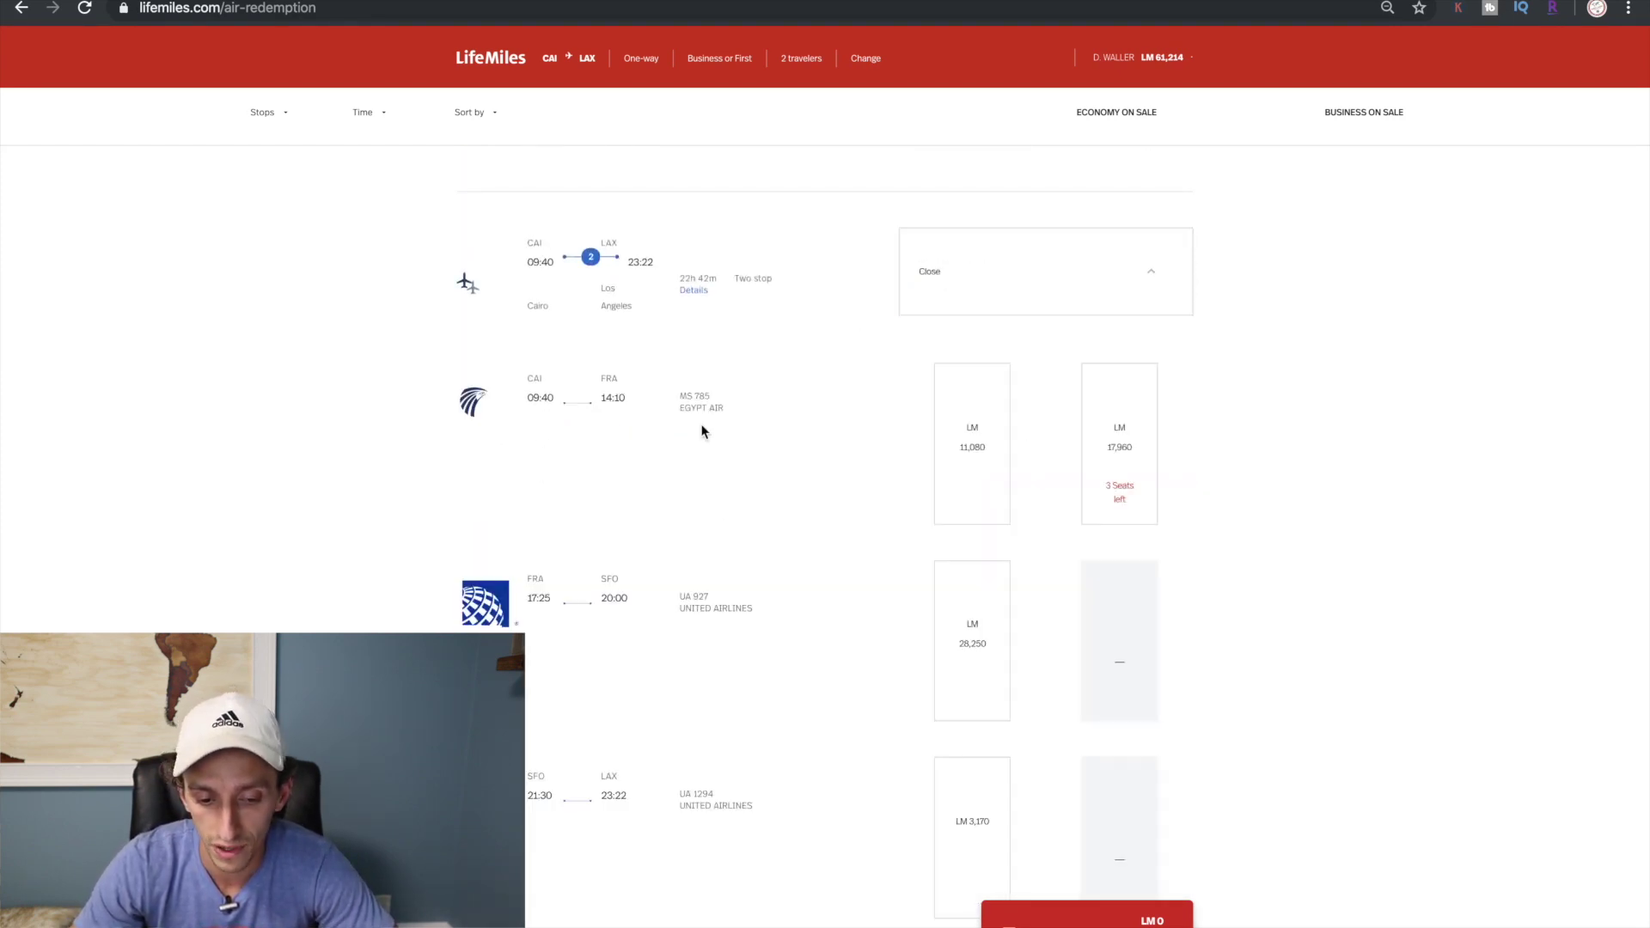
# Collapse the 23:22 arrival and expand the one-stop 09:10 to 19:40 flight to check its fares per segment.
pyautogui.scroll(3, 669, 681)
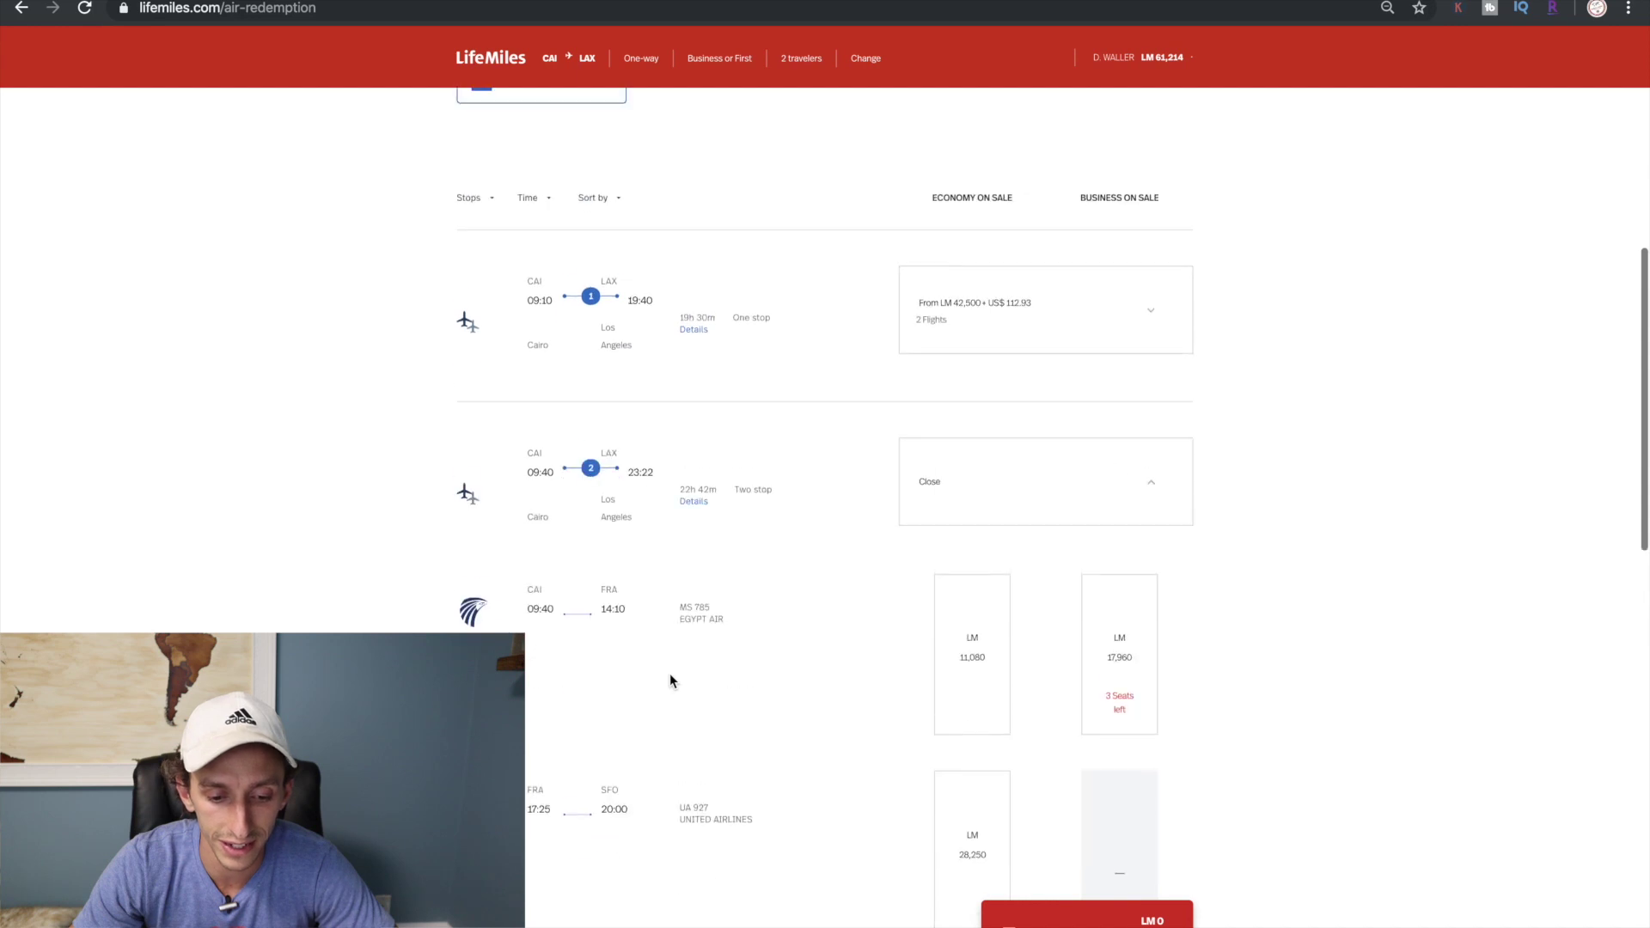
pyautogui.click(959, 483)
pyautogui.click(1010, 320)
pyautogui.scroll(-1, 719, 637)
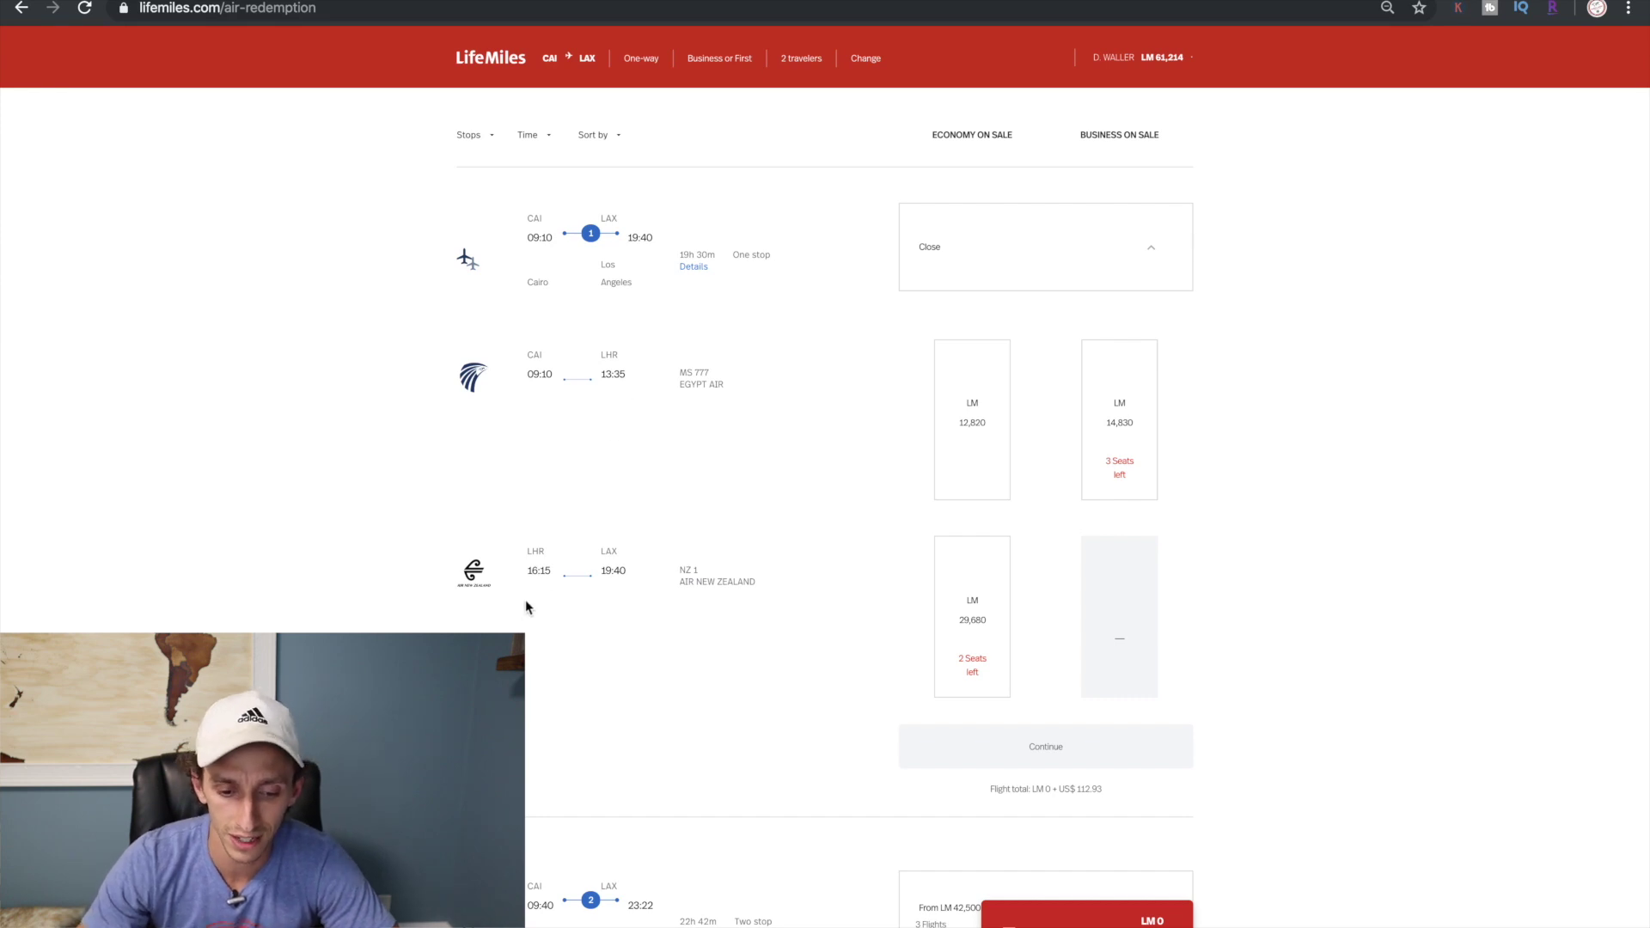
# Switch to United's April 18 Cairo–Los Angeles results and compare their economy and Business Saver Award prices.
pyautogui.scroll(5, 969, 608)
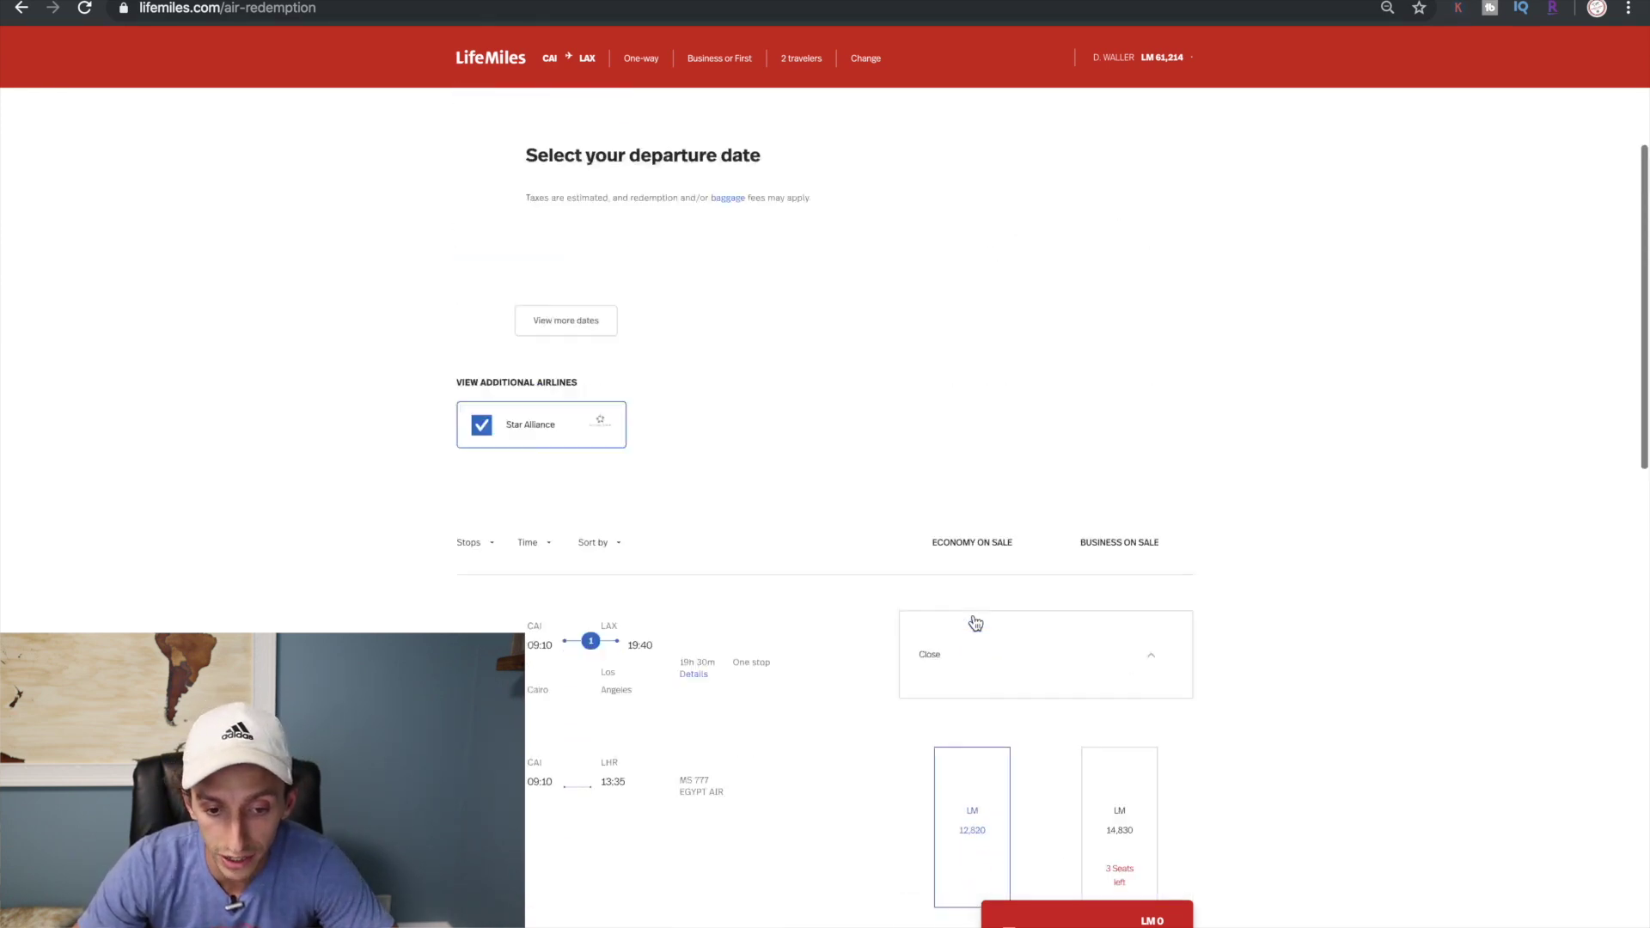
pyautogui.scroll(4, 962, 536)
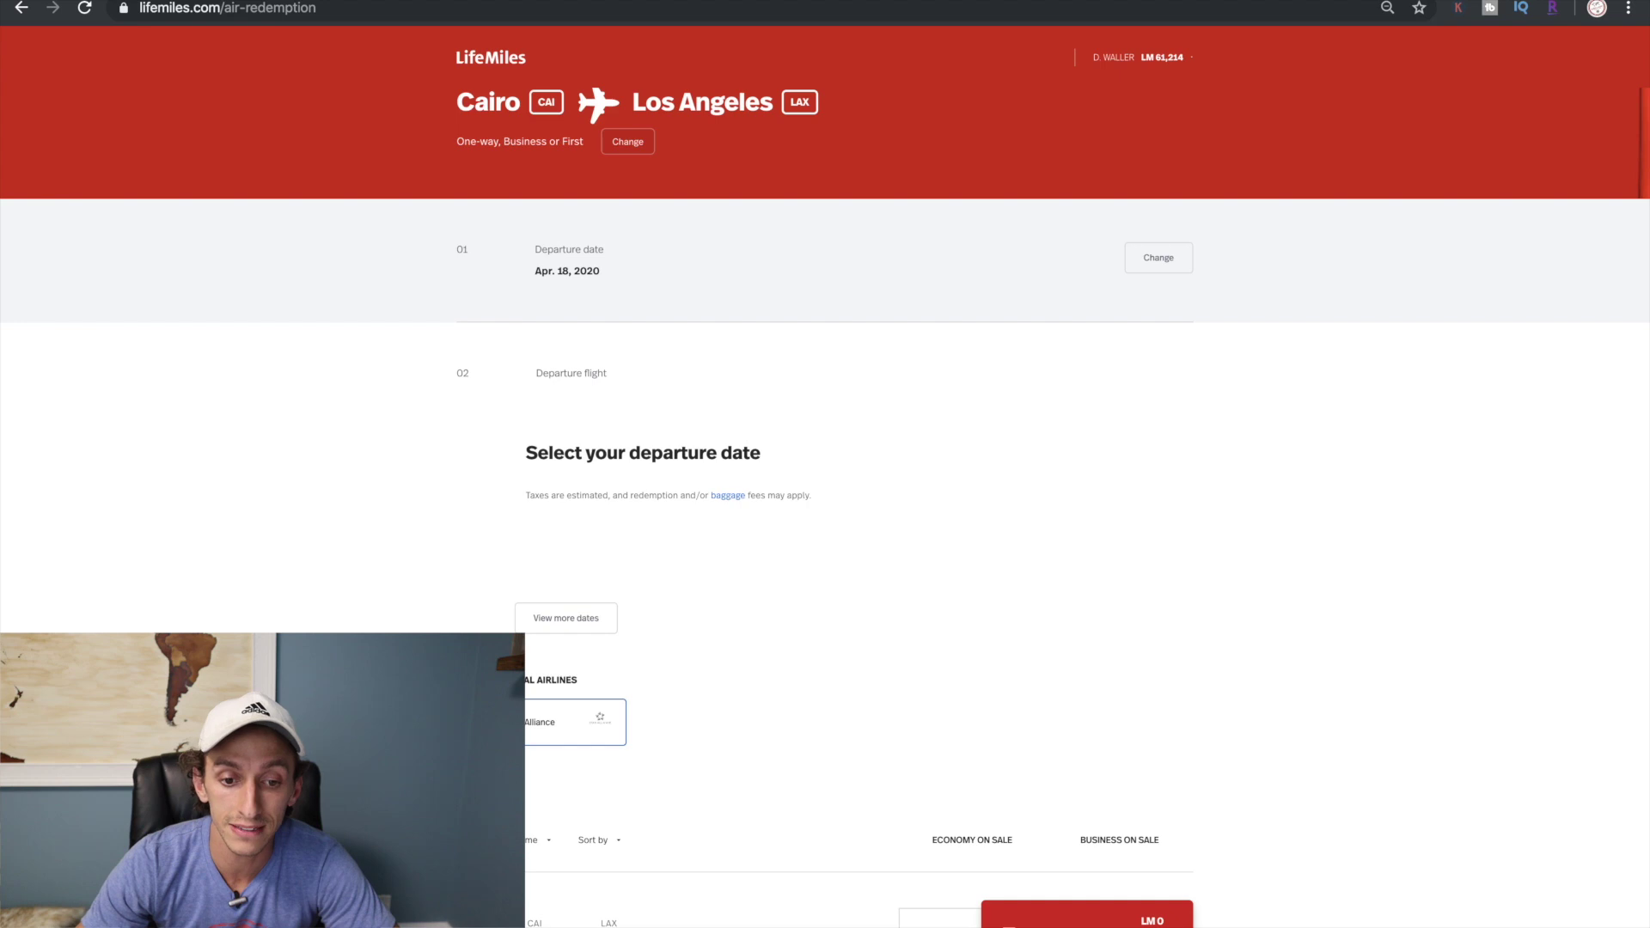
pyautogui.click(598, 1)
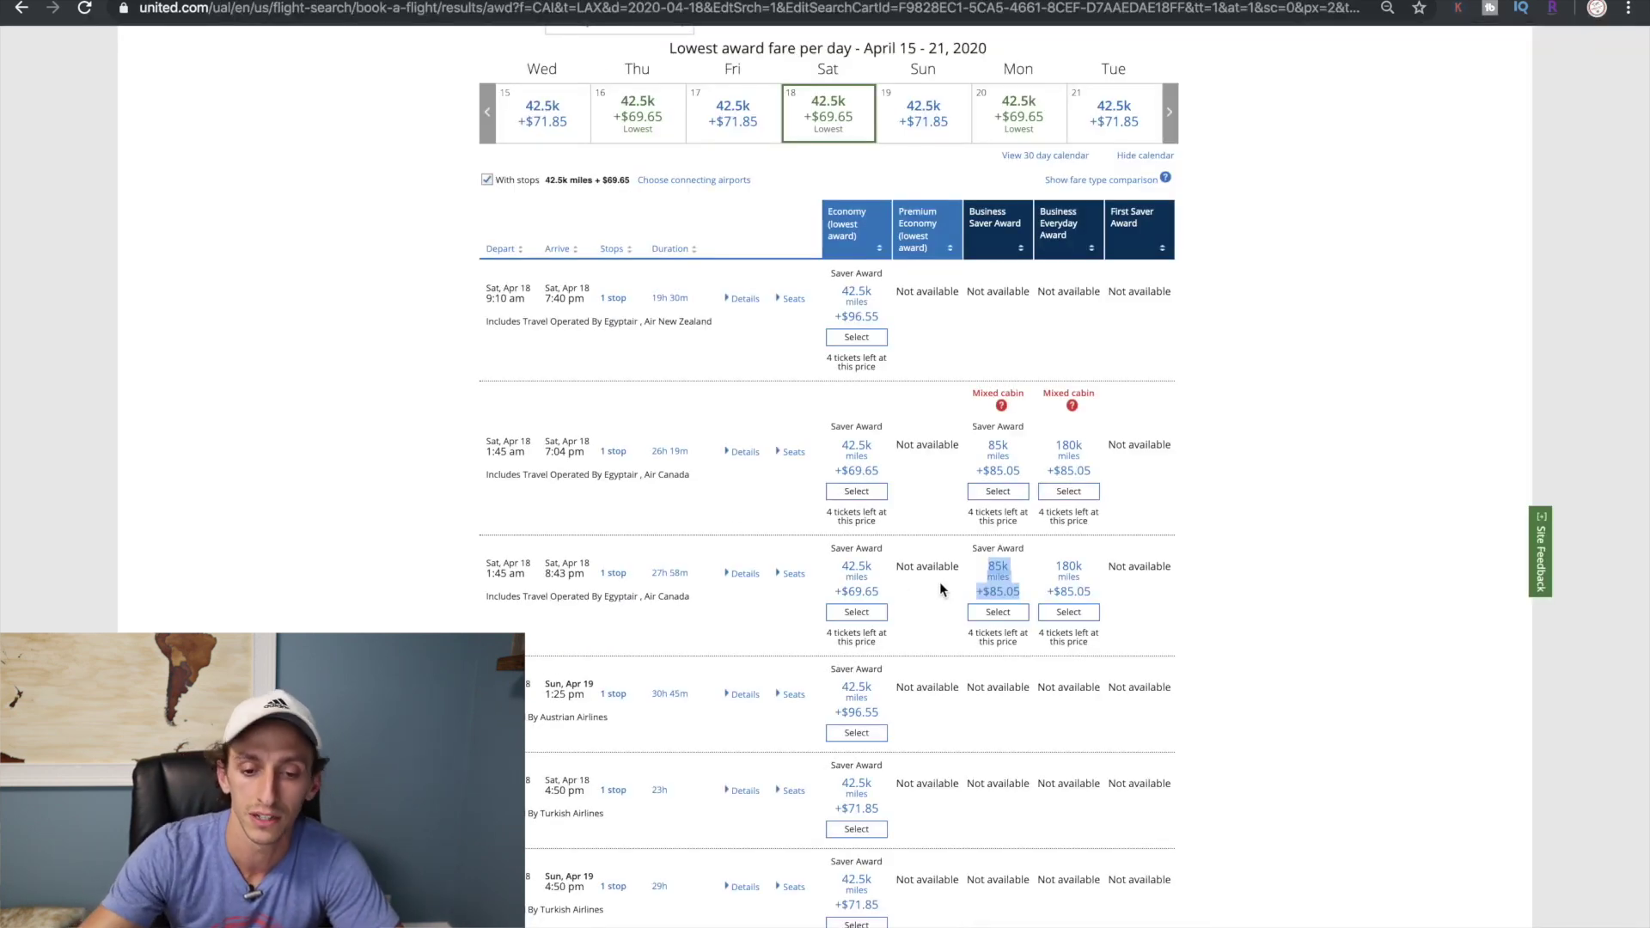
pyautogui.scroll(2, 941, 581)
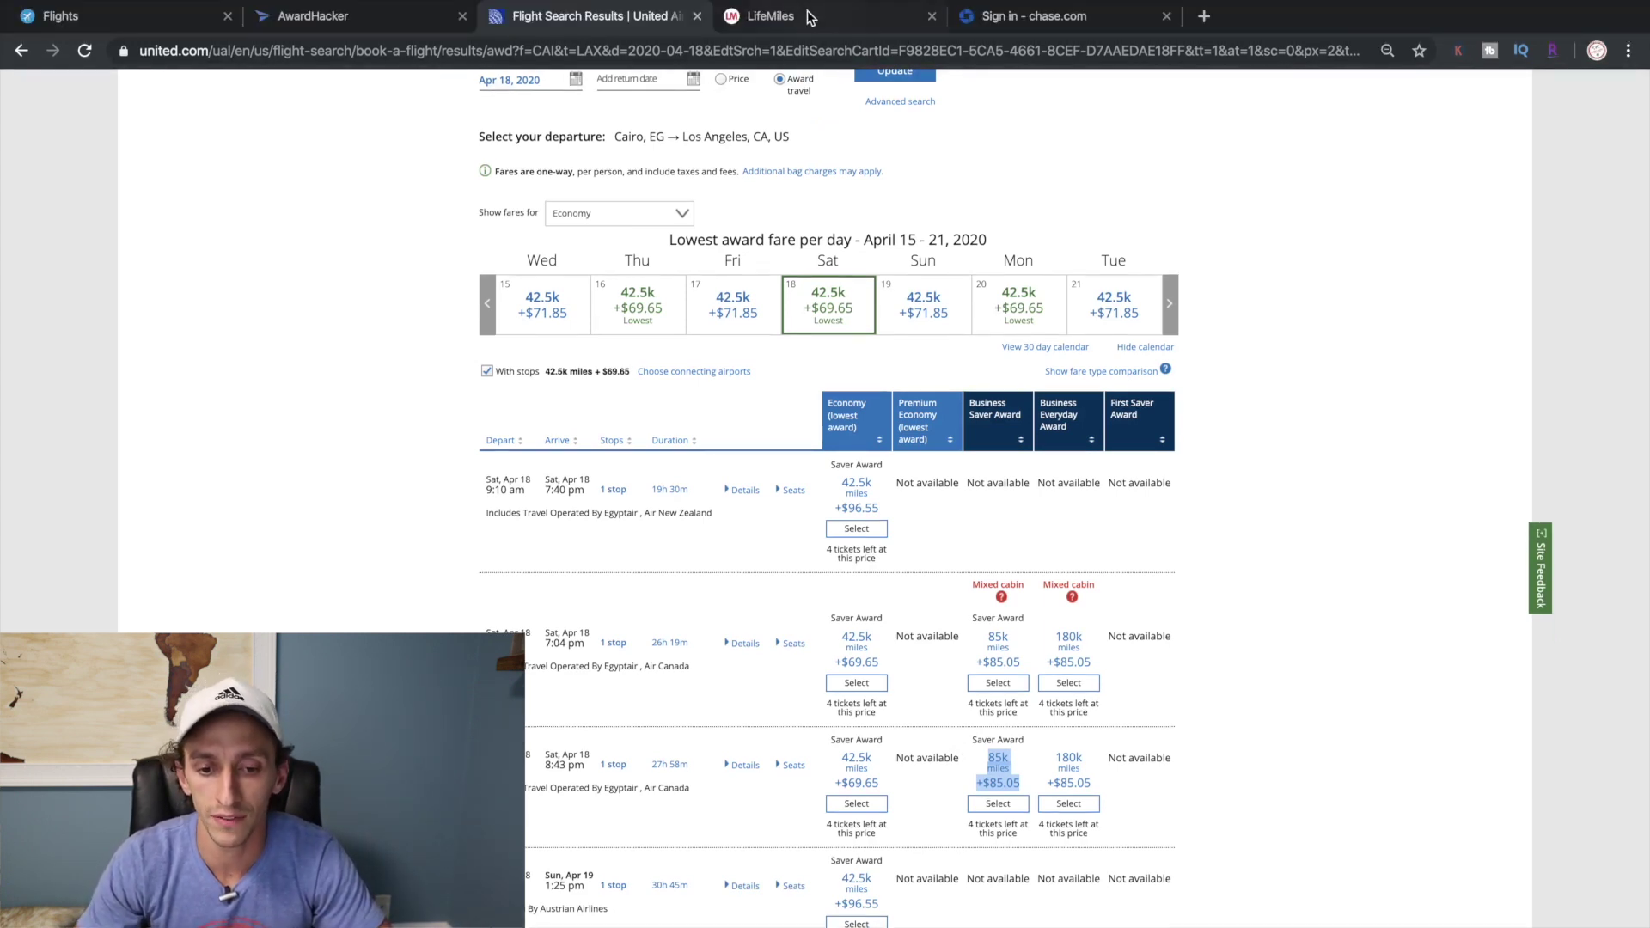
# Switch back to LifeMiles and reopen the Cairo–Los Angeles search for editing.
pyautogui.click(778, 15)
pyautogui.scroll(-10, 865, 564)
pyautogui.scroll(10, 865, 564)
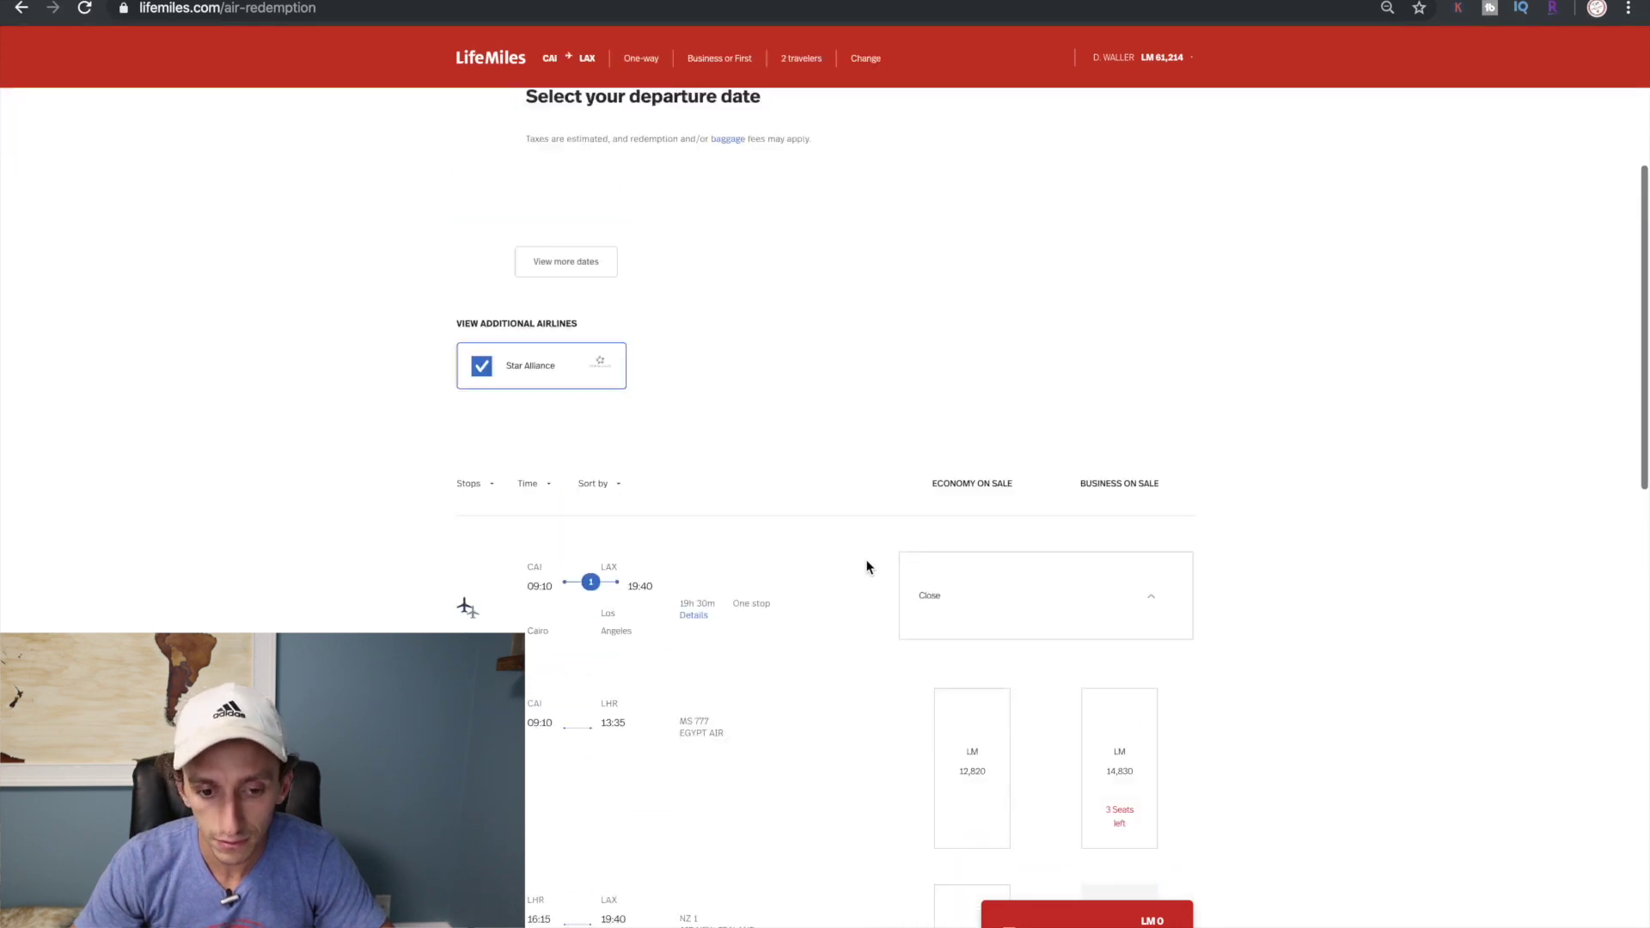
pyautogui.click(628, 188)
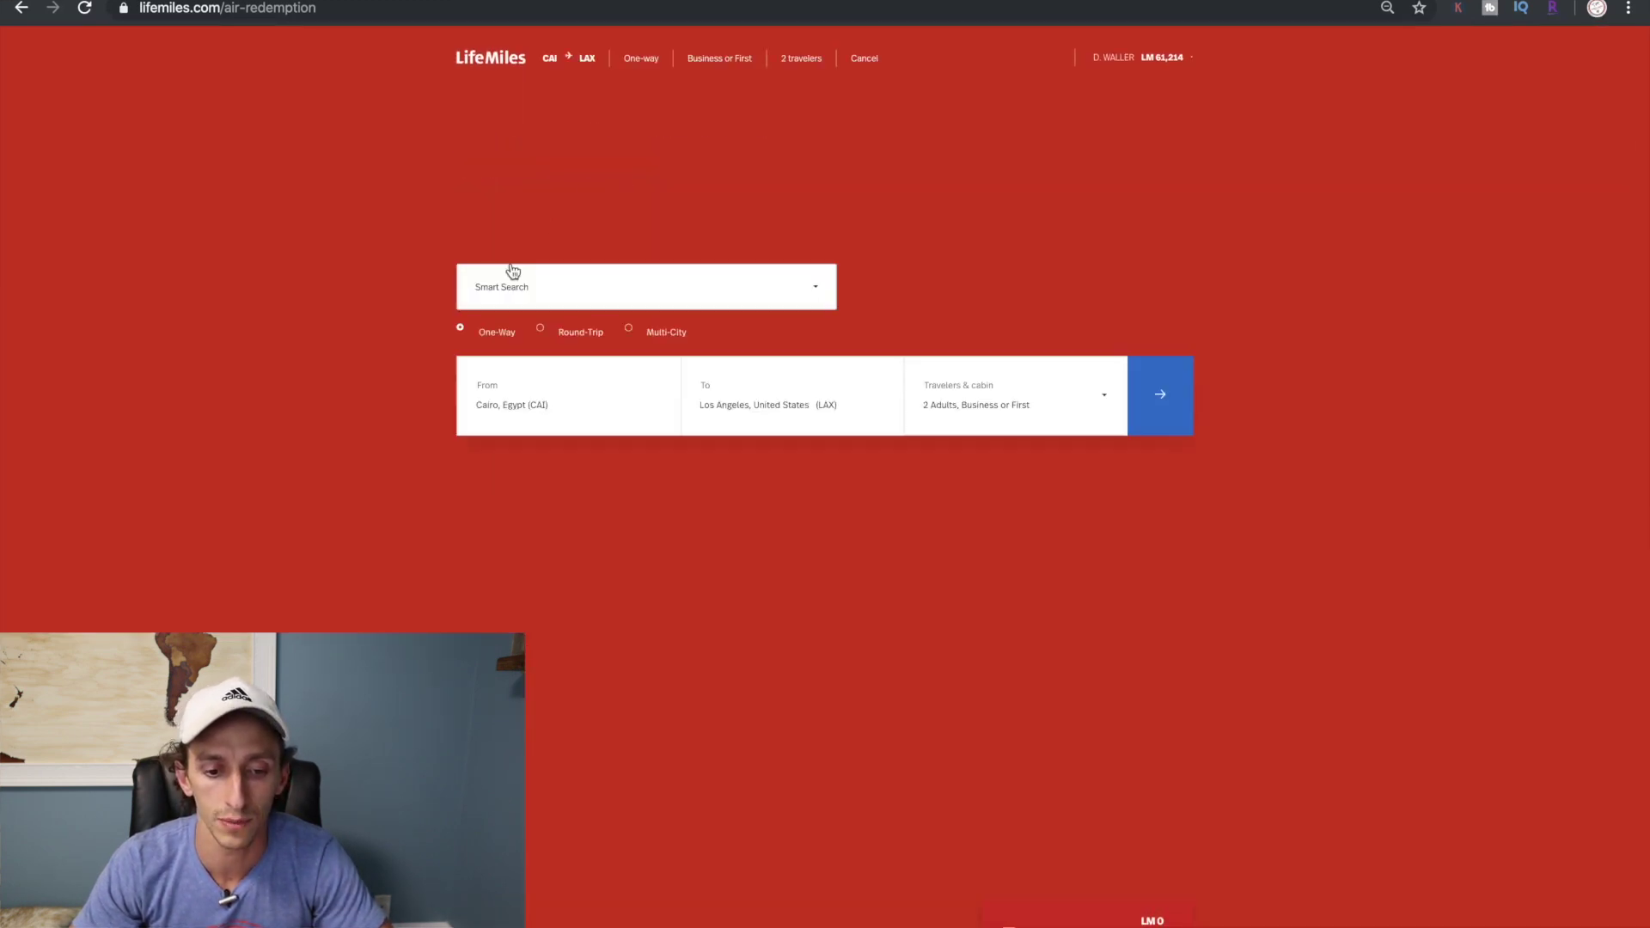
# Set the origin of the one-way LifeMiles search to Los Angeles, United States (LAX).
pyautogui.click(551, 403)
pyautogui.write('lax')
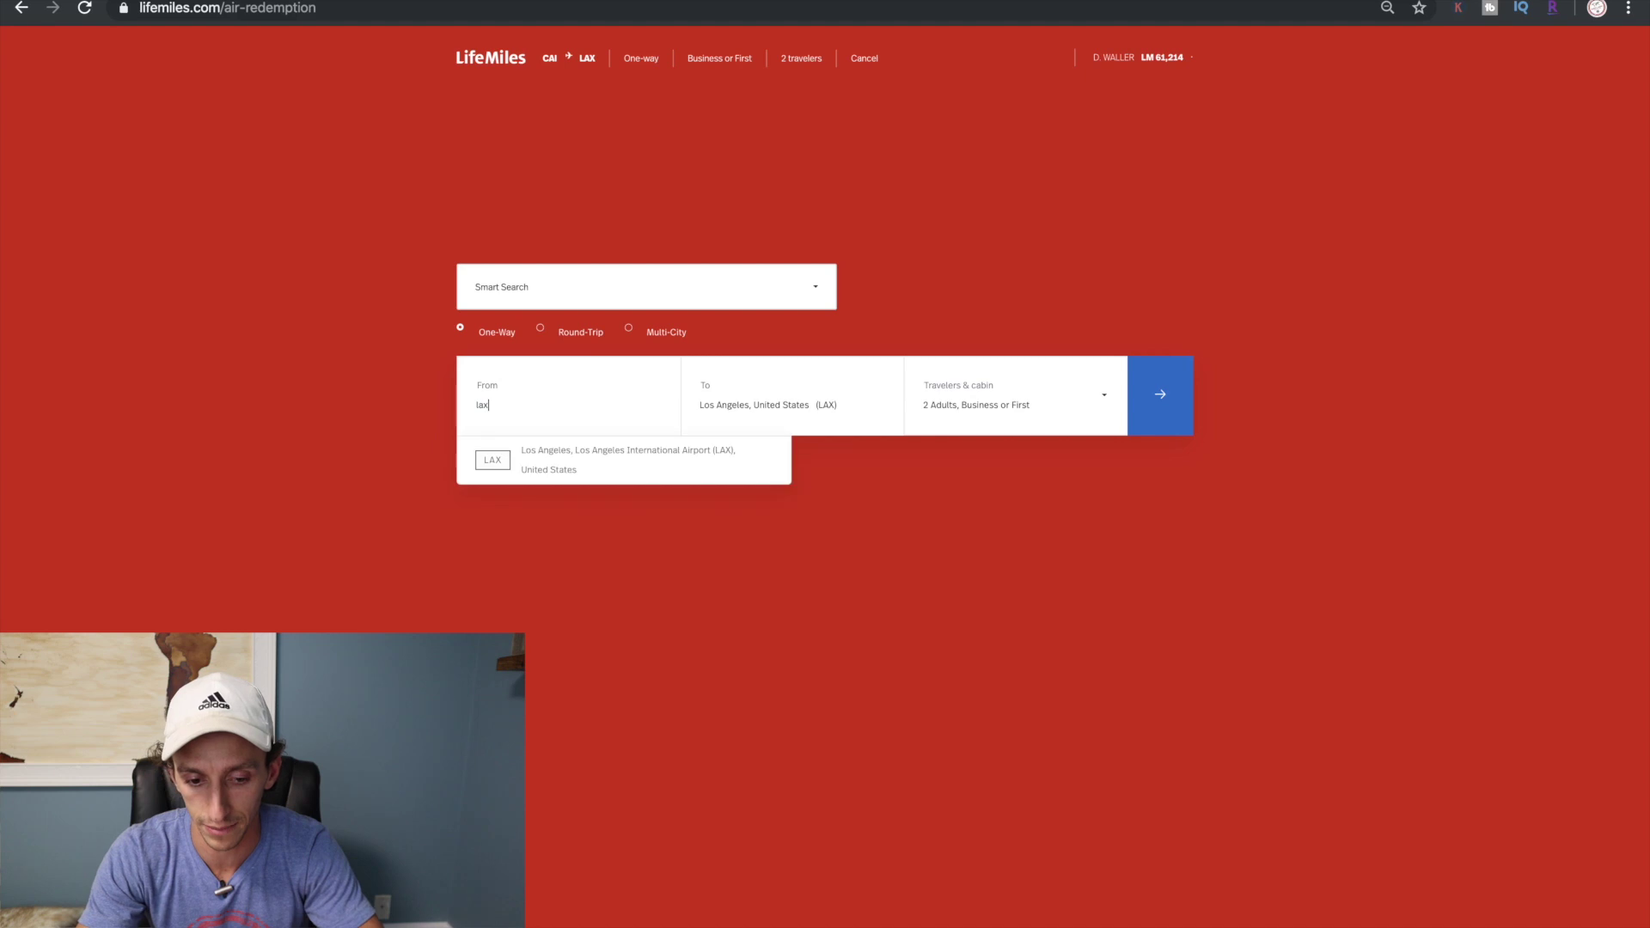
pyautogui.click(559, 291)
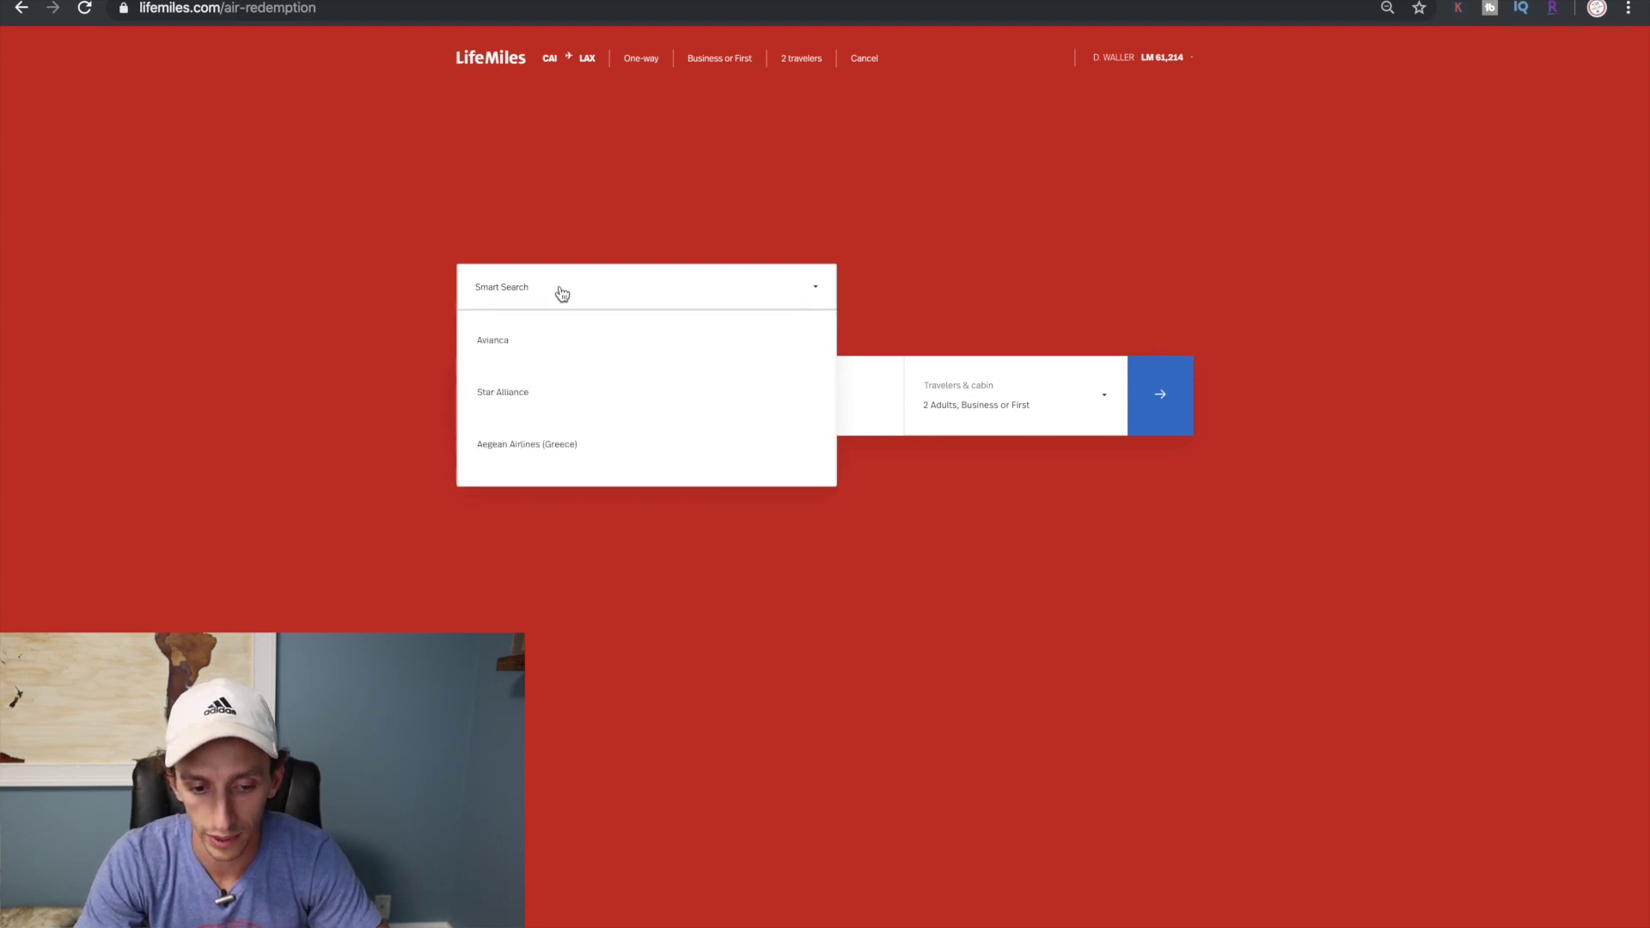
pyautogui.click(347, 325)
pyautogui.click(490, 390)
pyautogui.write('lax')
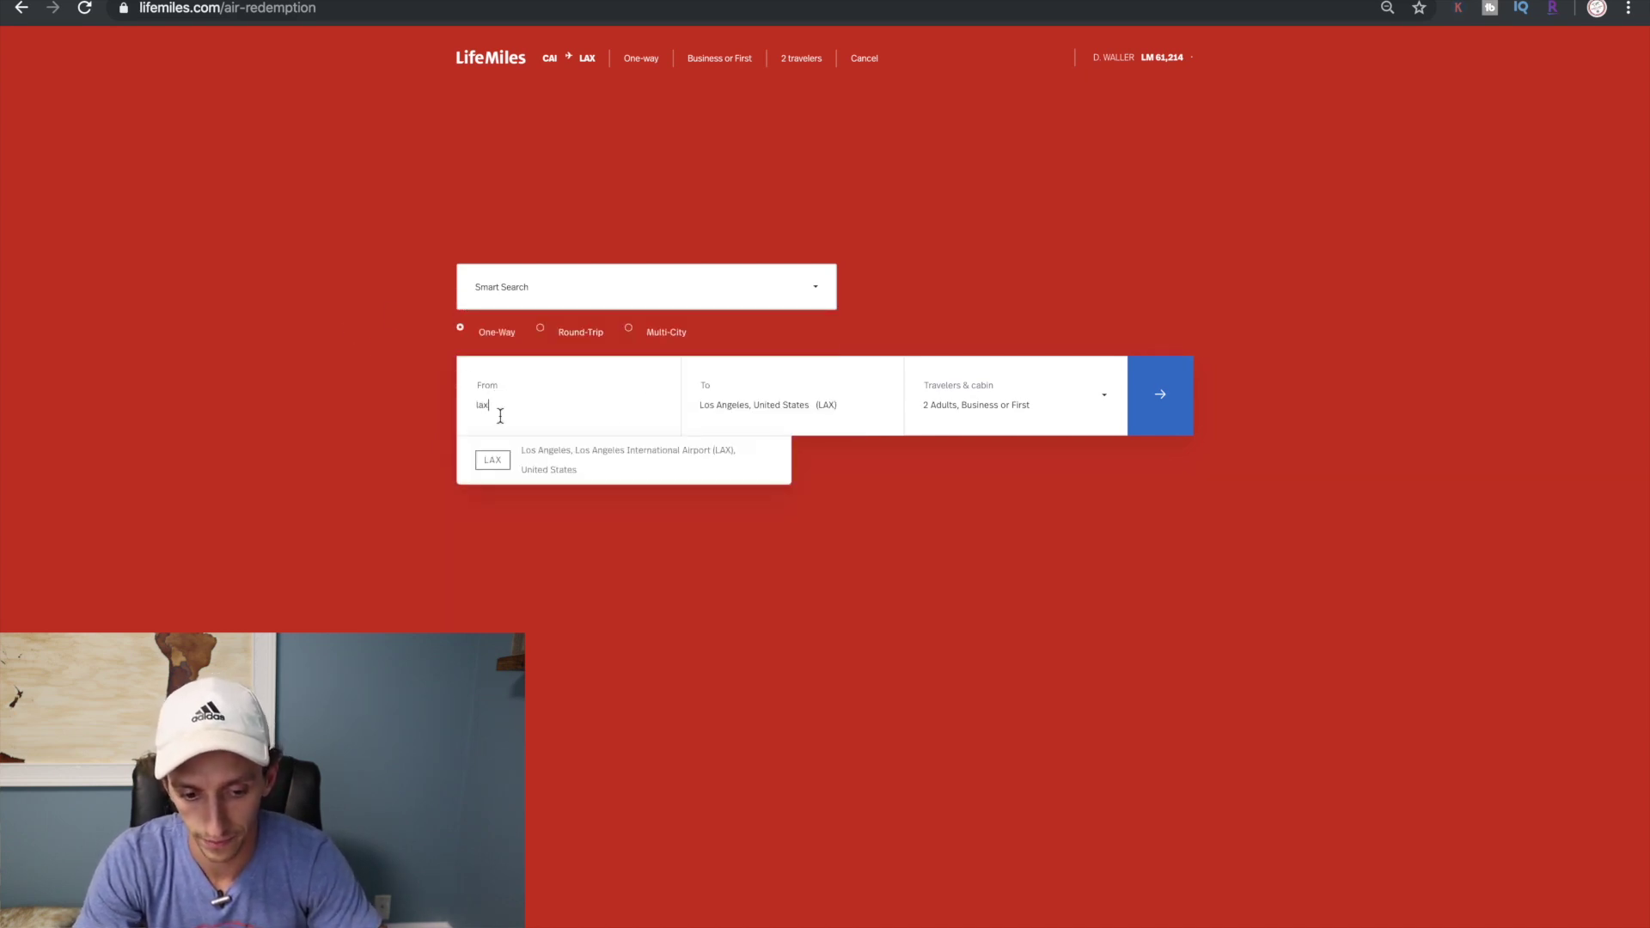
pyautogui.click(525, 481)
# Set the LifeMiles destination to Cairo, Egypt (CAI) and run the search with the chosen travelers and cabin.
pyautogui.click(777, 400)
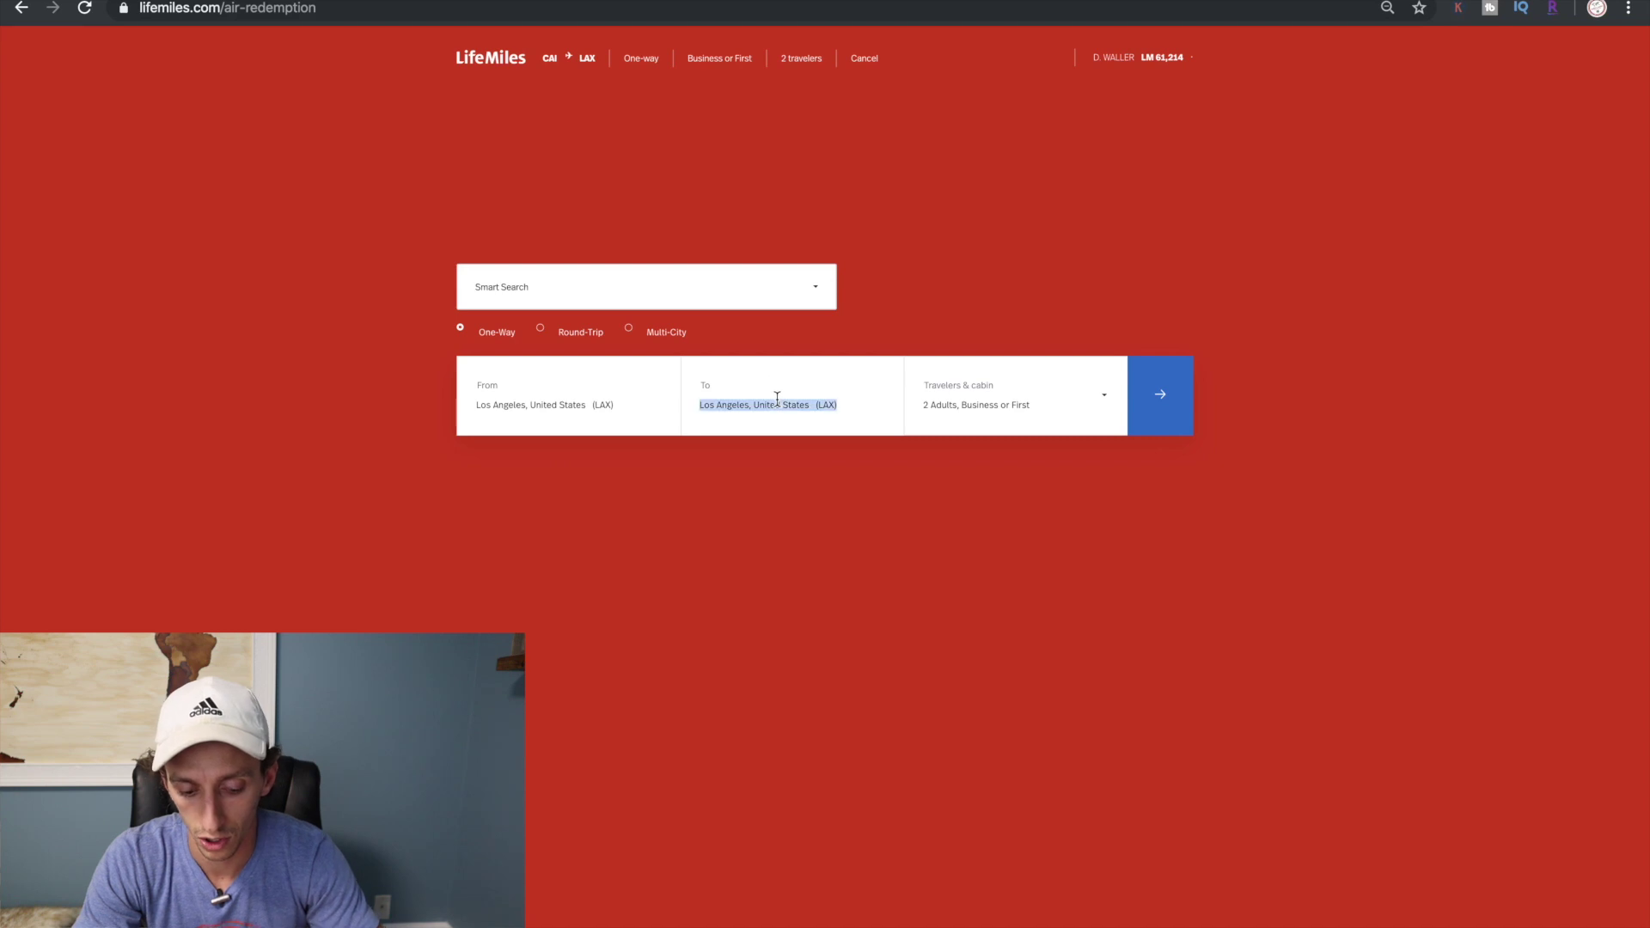
pyautogui.write('cair')
pyautogui.click(813, 480)
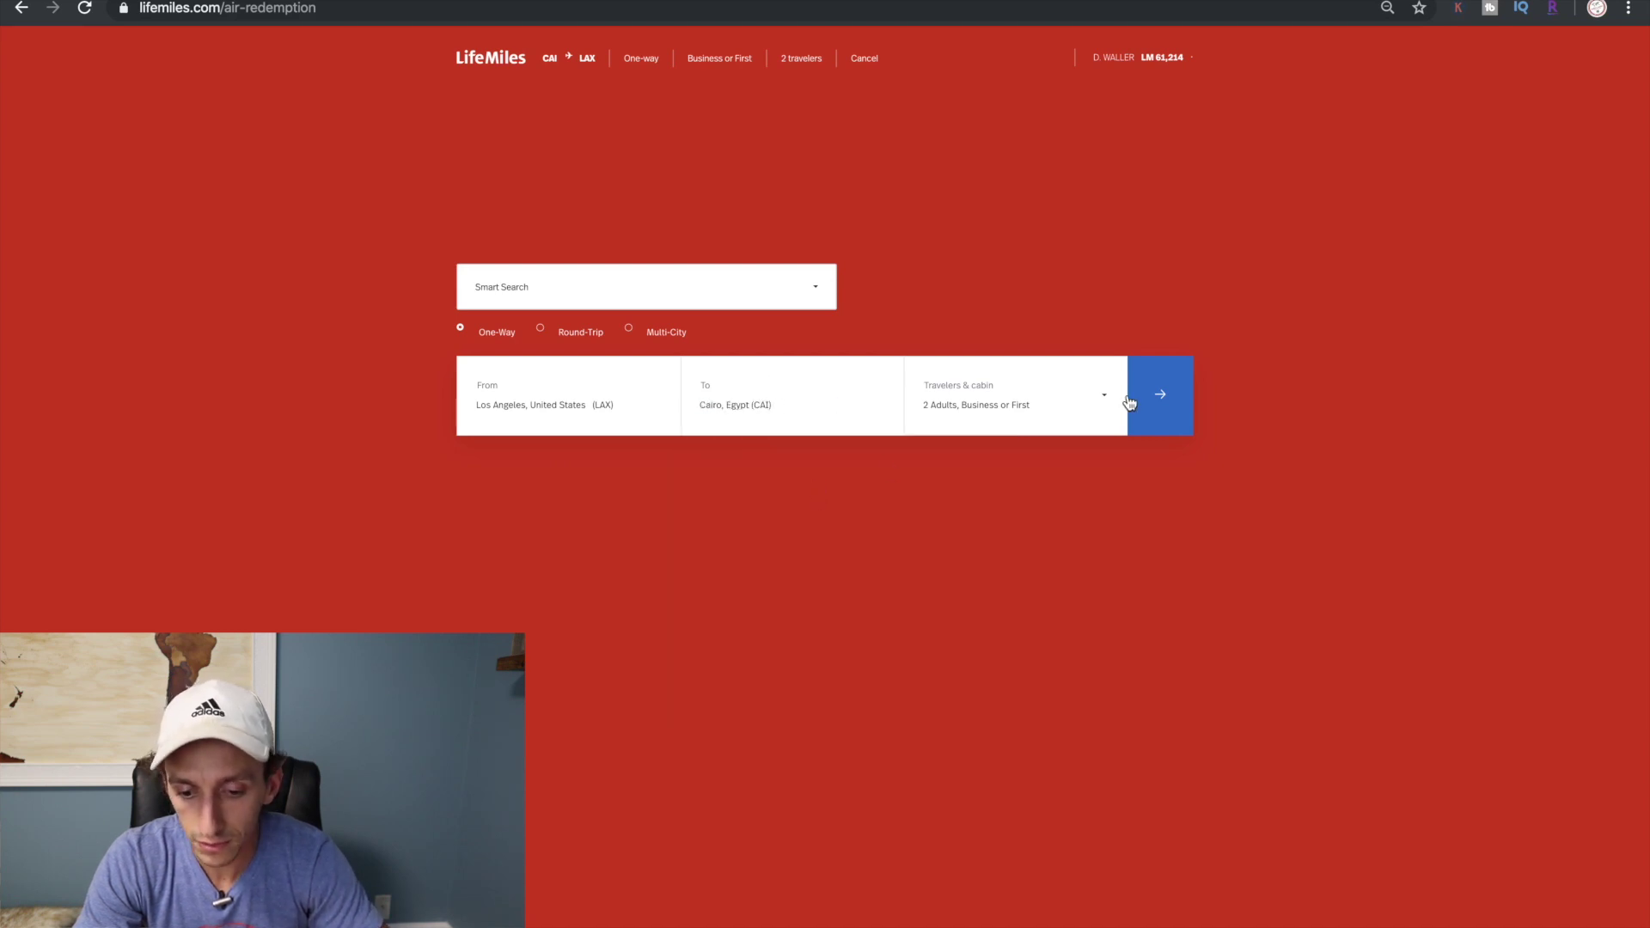
pyautogui.click(1027, 415)
pyautogui.click(950, 626)
pyautogui.click(1183, 393)
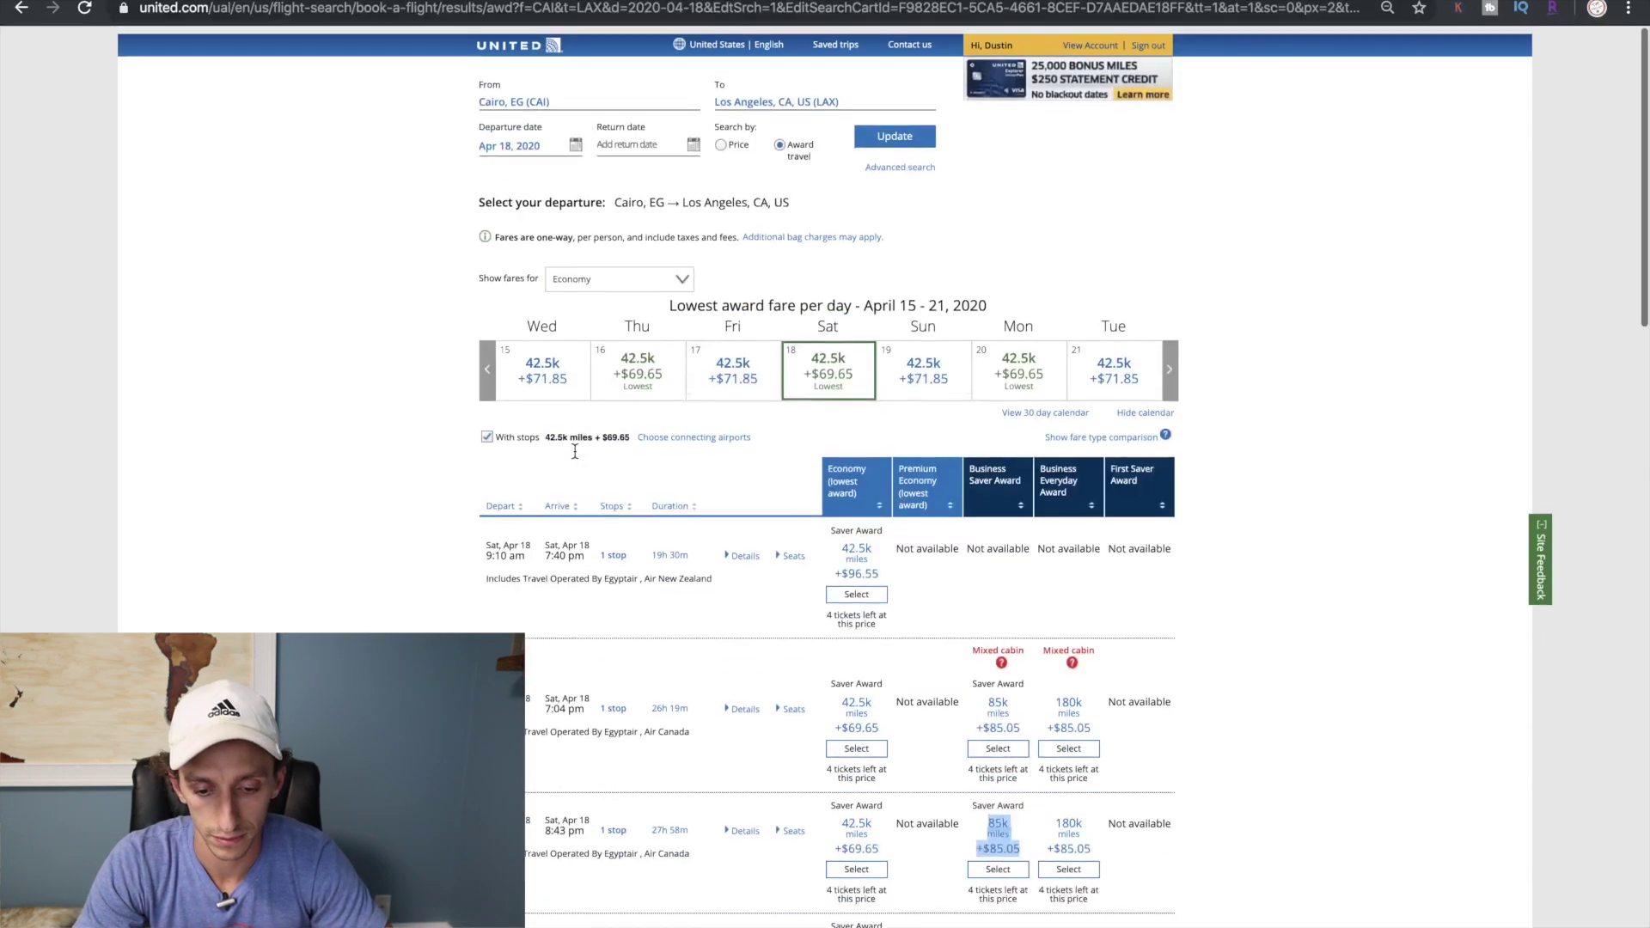
# Switch to Chase Ultimate Rewards and open the flight search in its travel portal.
pyautogui.scroll(-3, 574, 450)
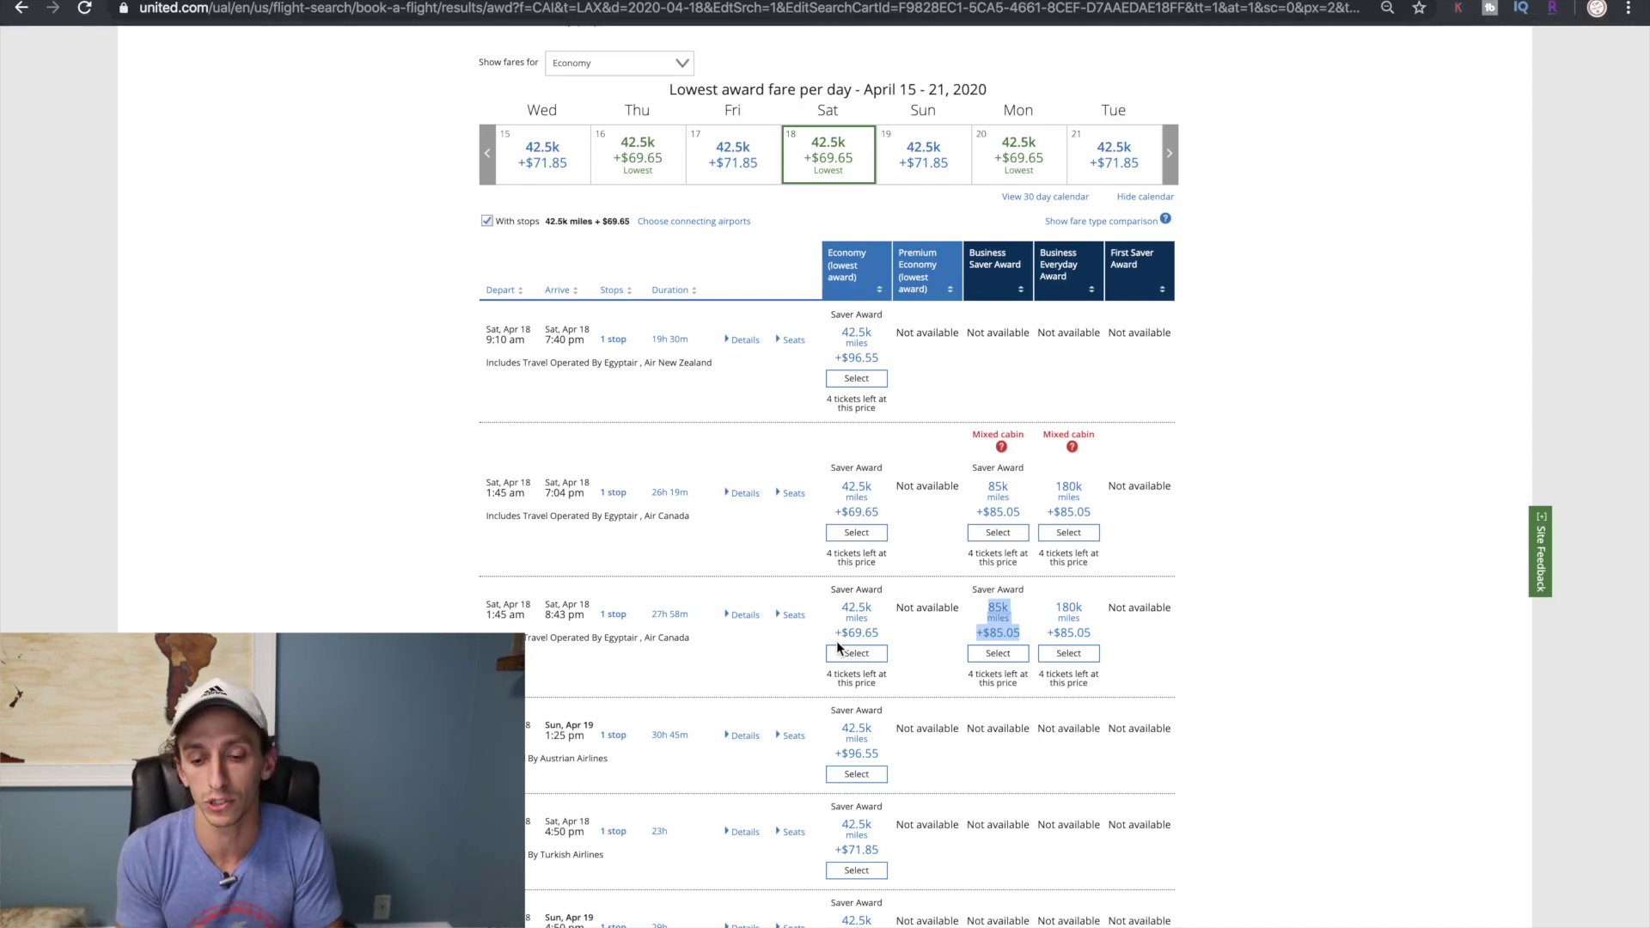
pyautogui.click(966, 617)
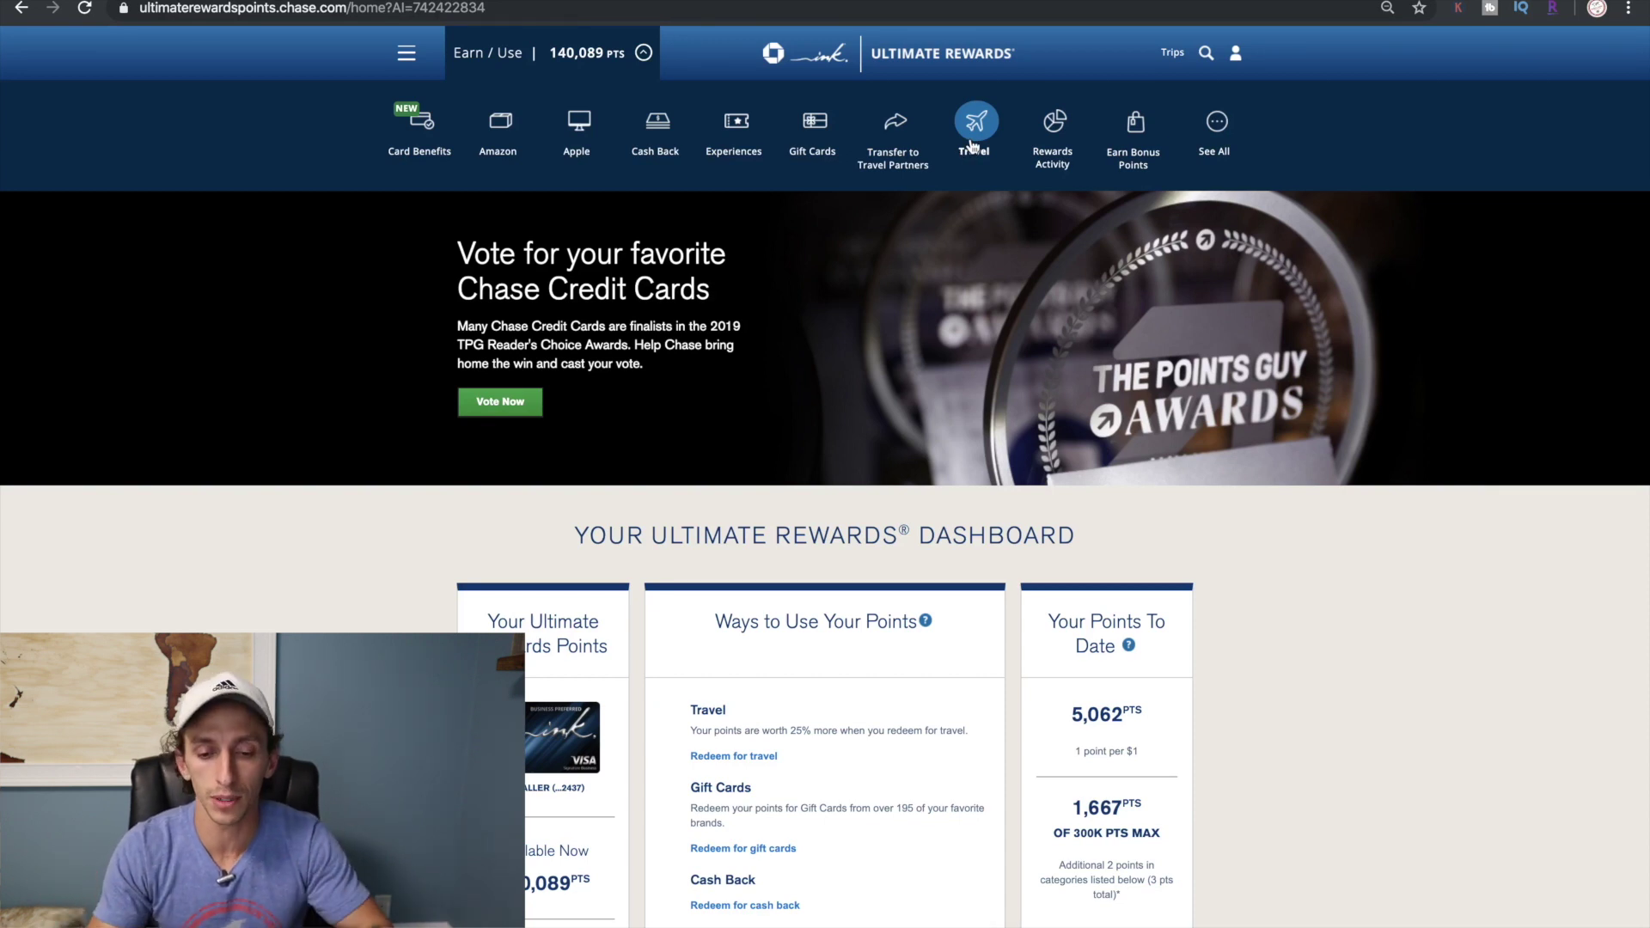
pyautogui.click(974, 146)
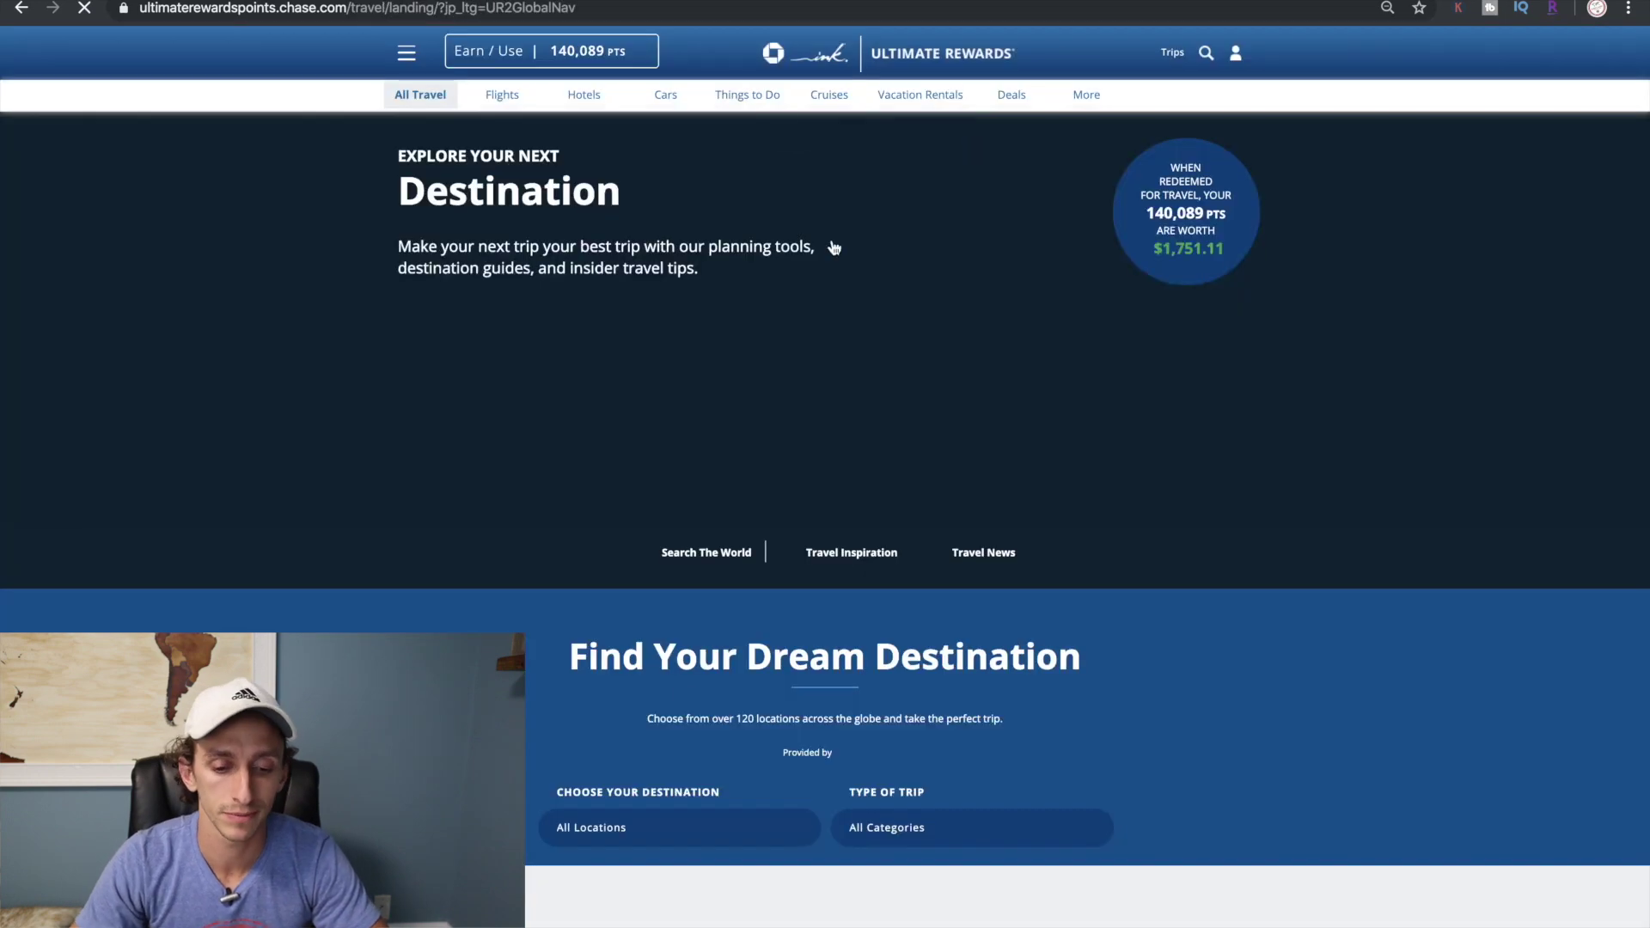
pyautogui.click(499, 97)
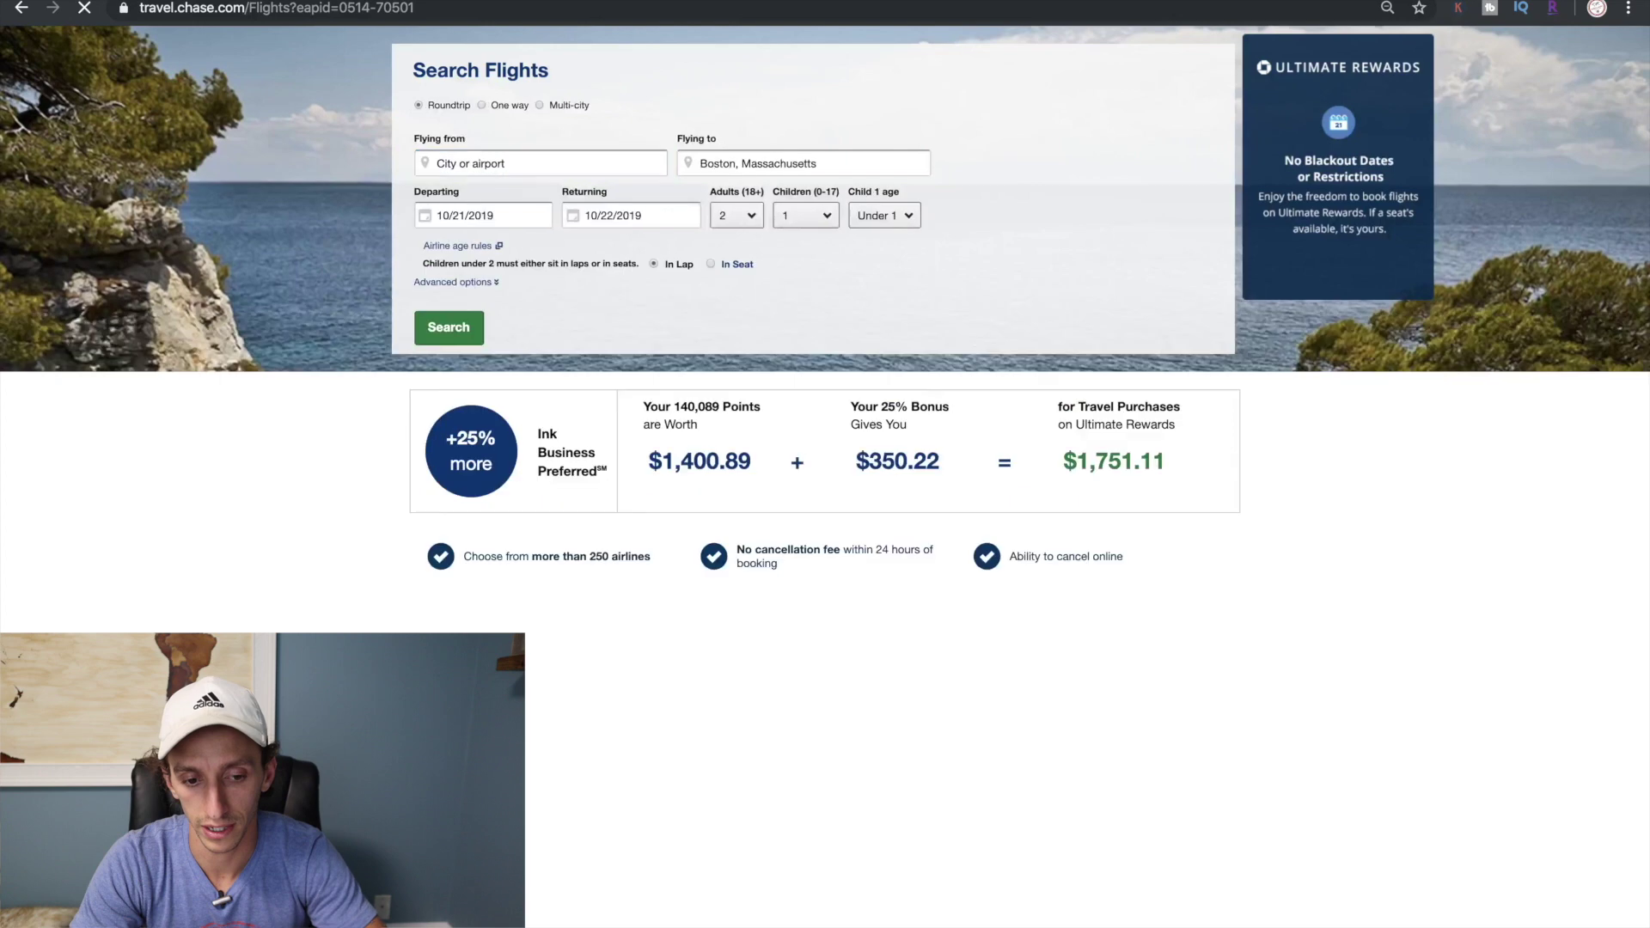
# Set the Chase roundtrip route from Los Angeles (LAX) to Cairo, Egypt (CAI-Cairo Intl.).
pyautogui.click(727, 256)
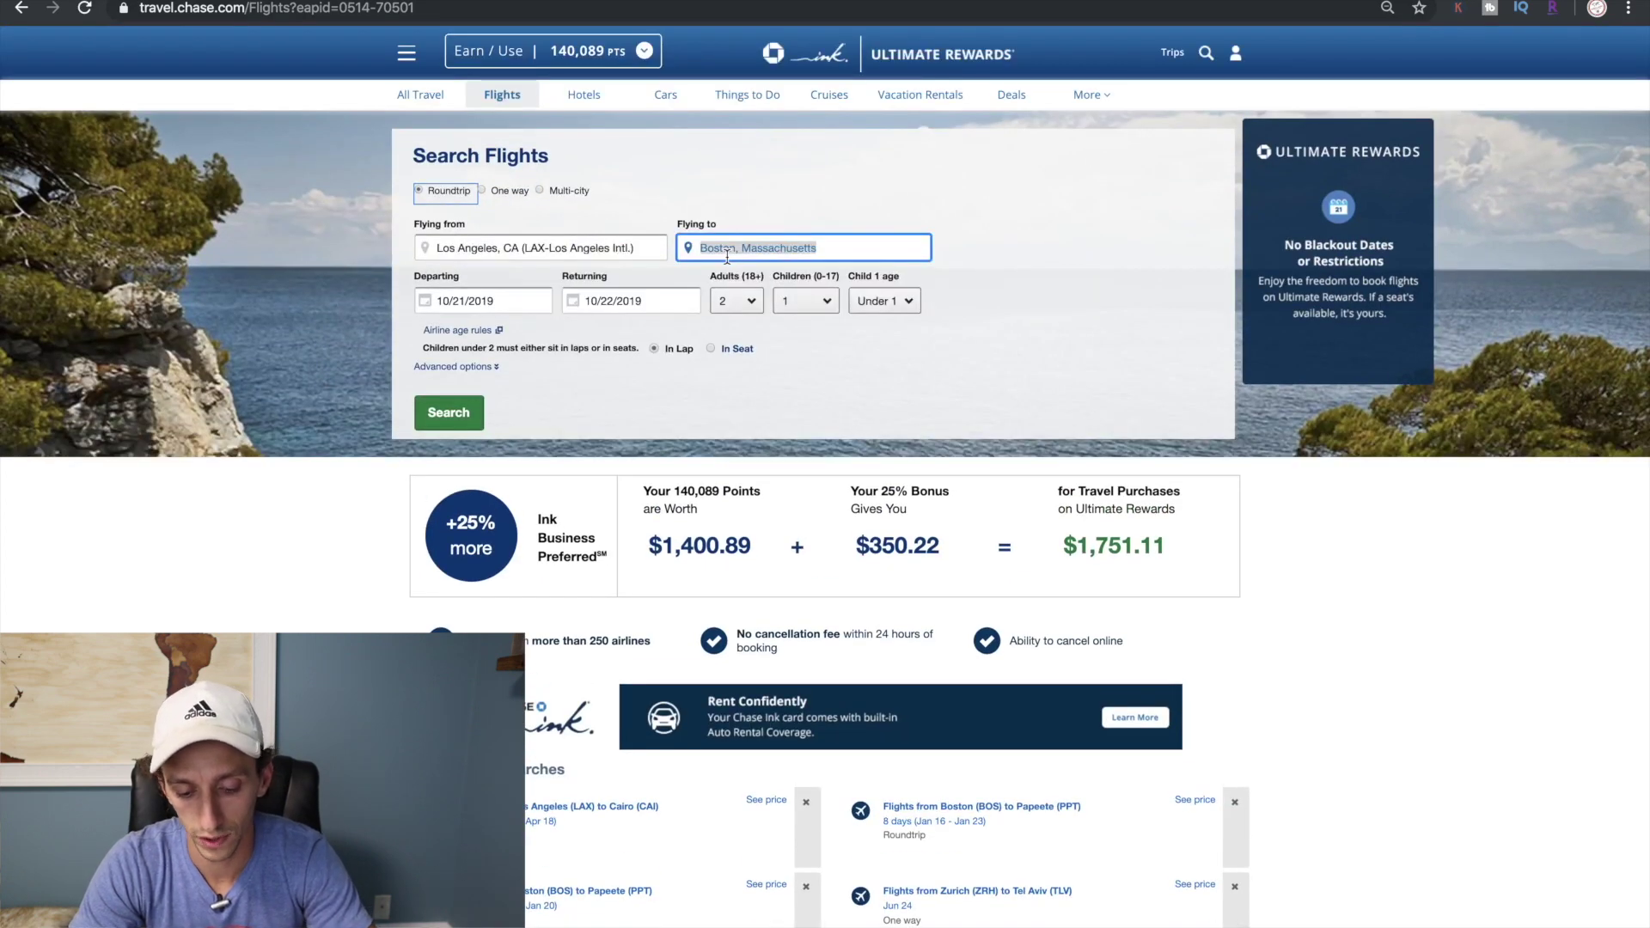
pyautogui.write('cair')
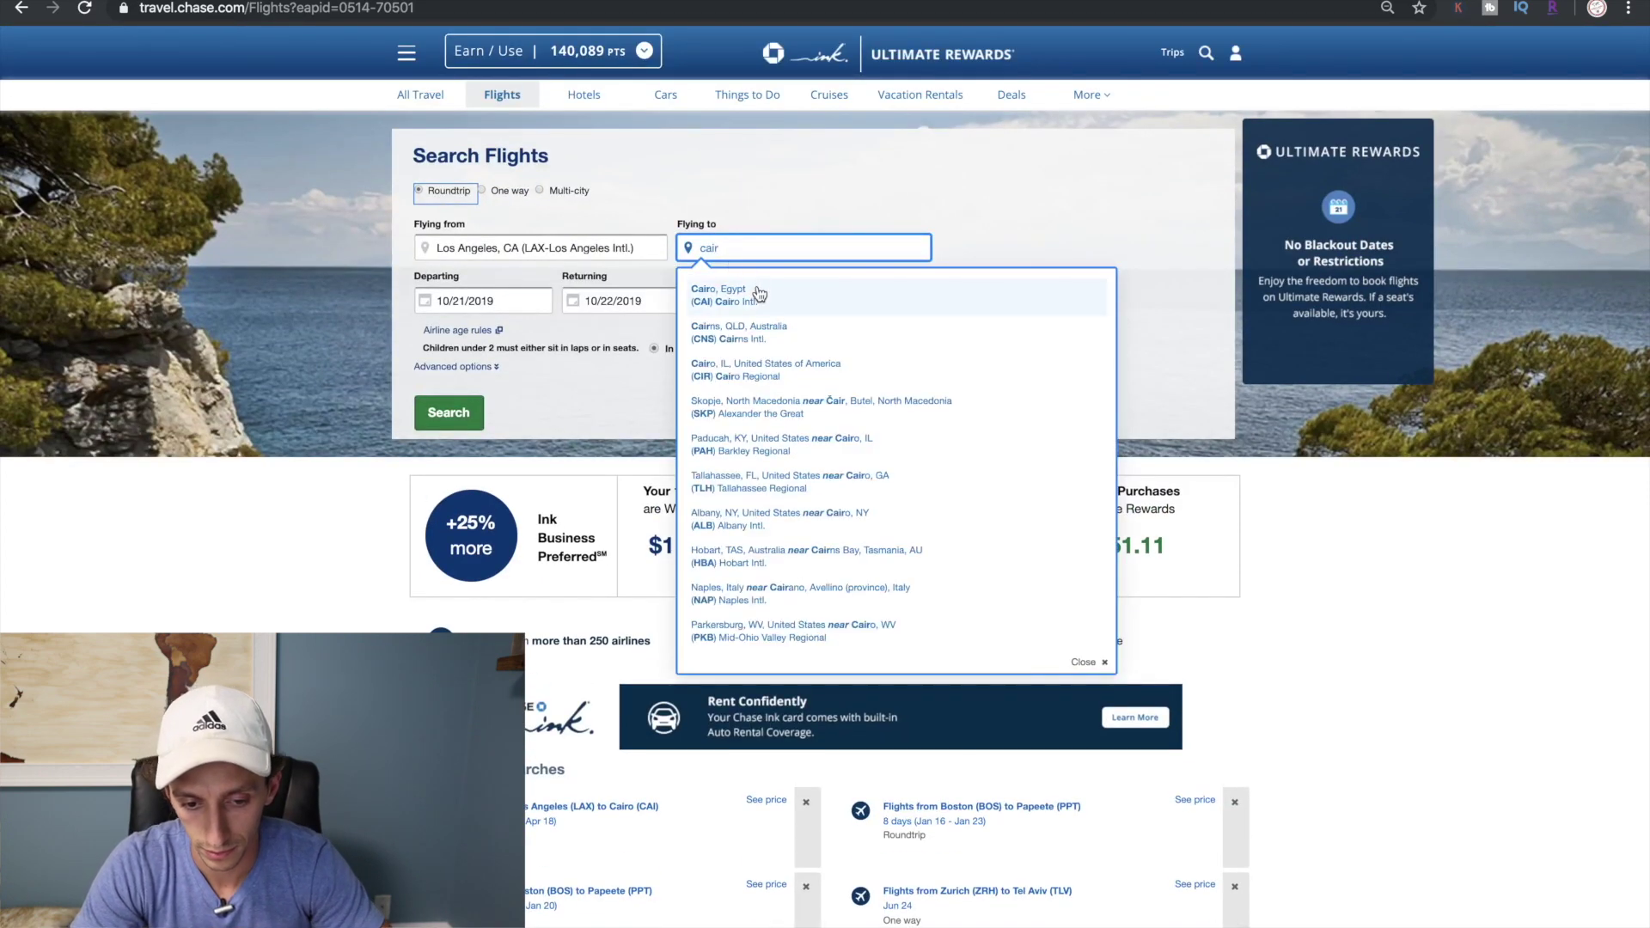
pyautogui.click(760, 295)
# Set the departing date to 04/03/2020 and the returning date to 04/18/2020.
pyautogui.click(727, 343)
pyautogui.click(727, 343)
pyautogui.click(728, 344)
pyautogui.click(728, 344)
pyautogui.click(707, 392)
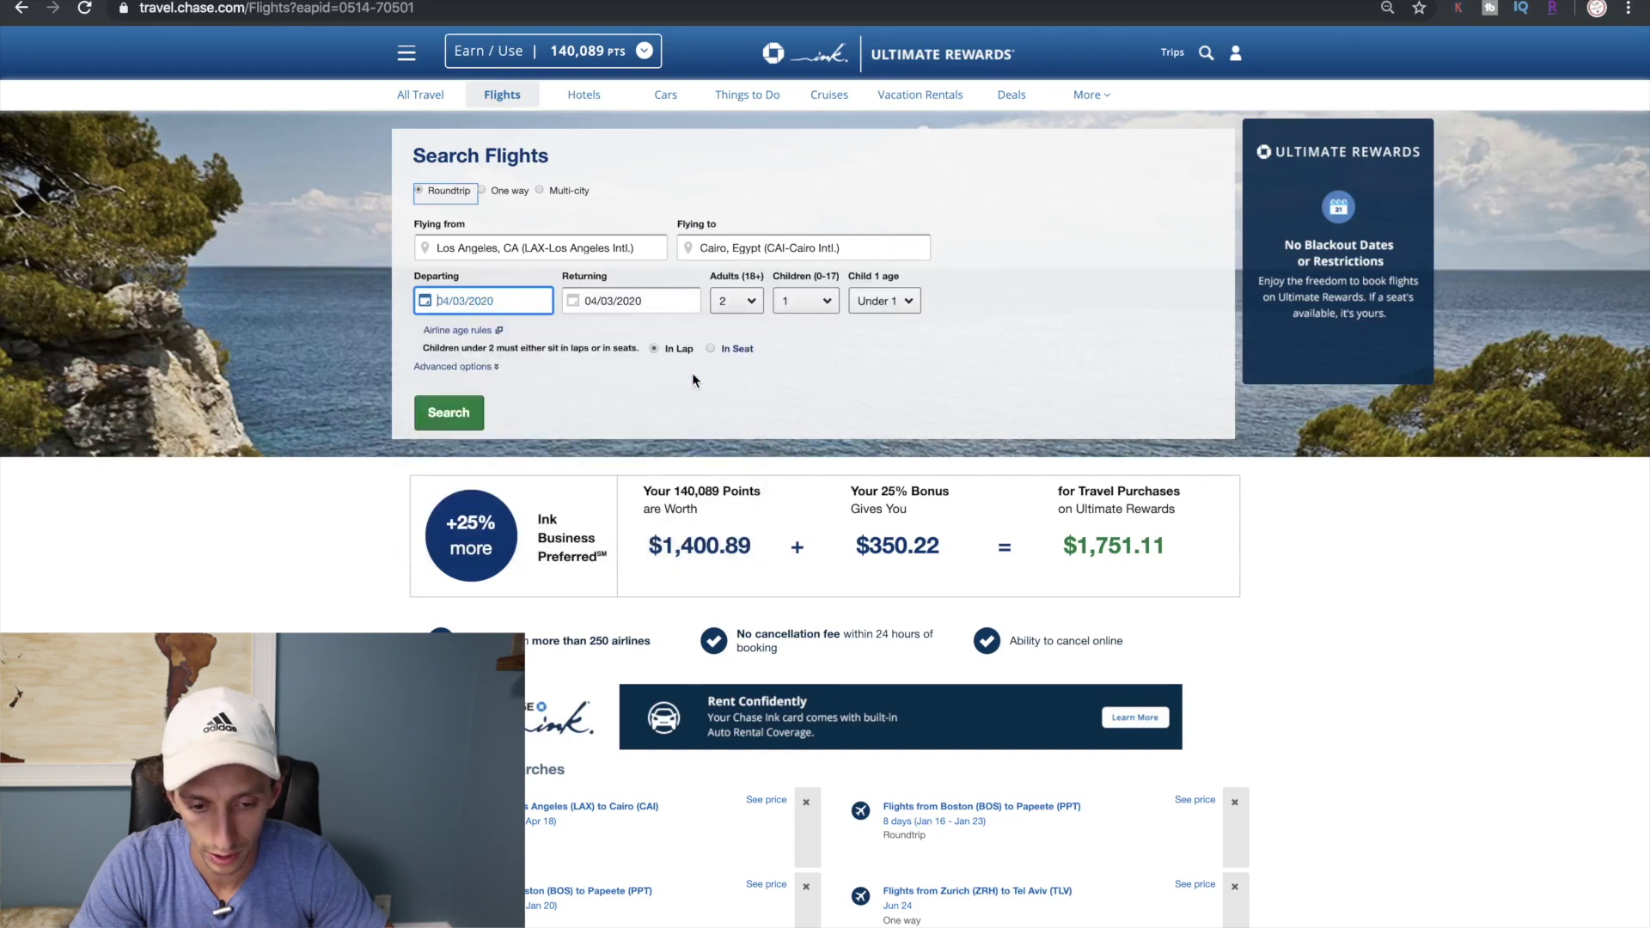
pyautogui.click(653, 301)
pyautogui.click(877, 435)
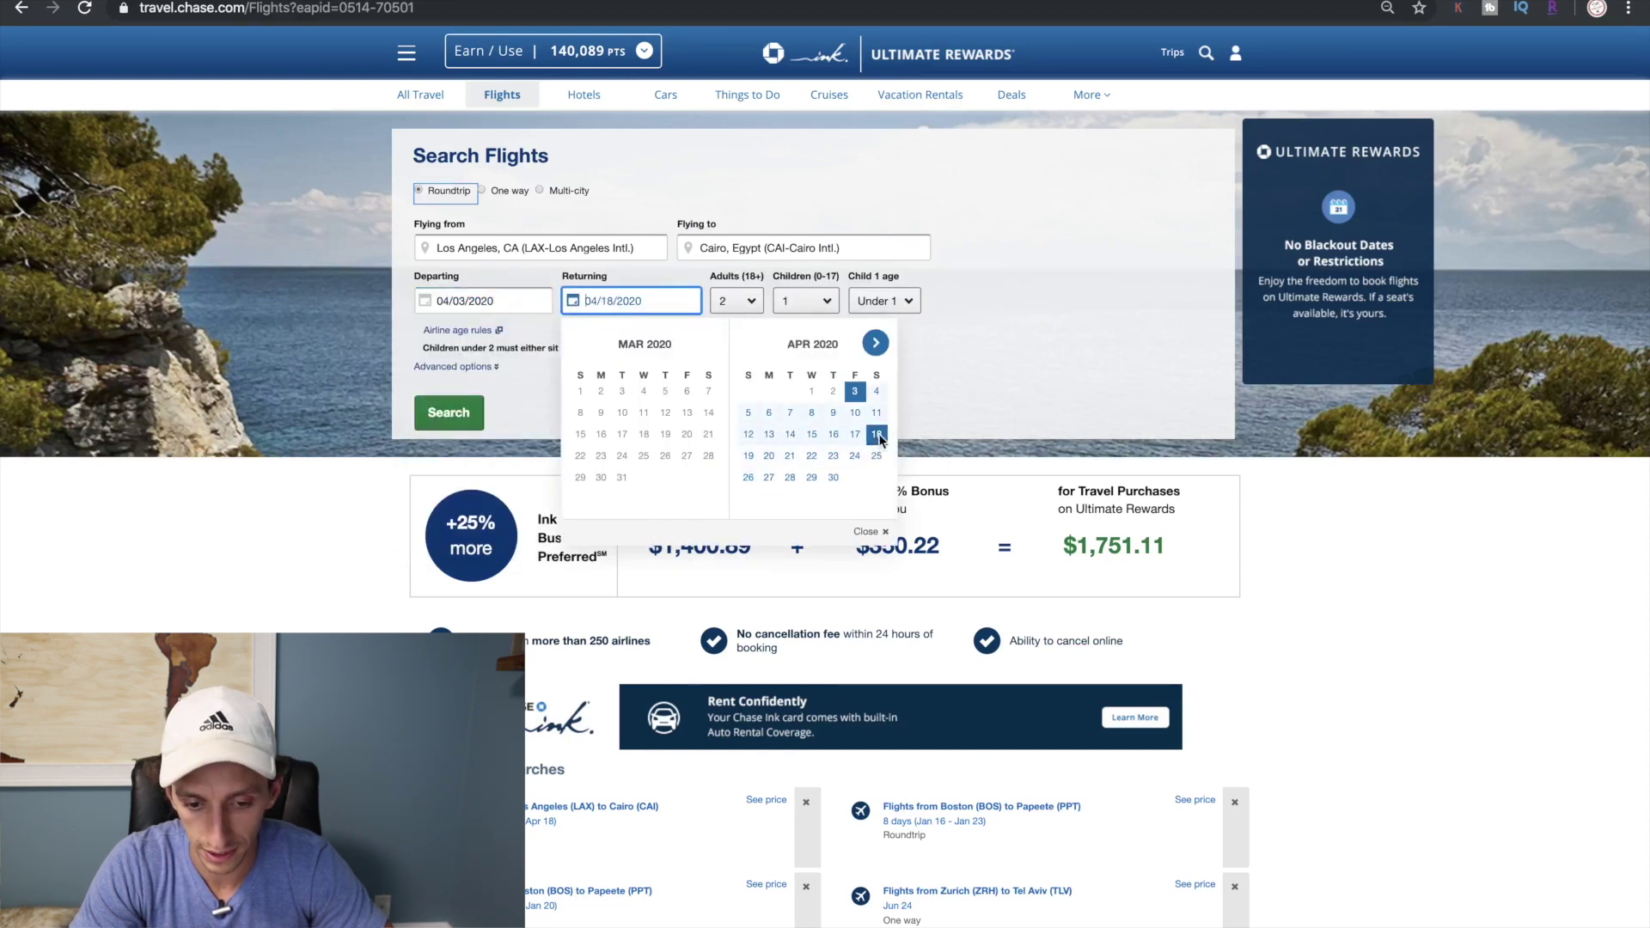
# Set the number of children to 0 and search for the roundtrip flights.
pyautogui.click(799, 300)
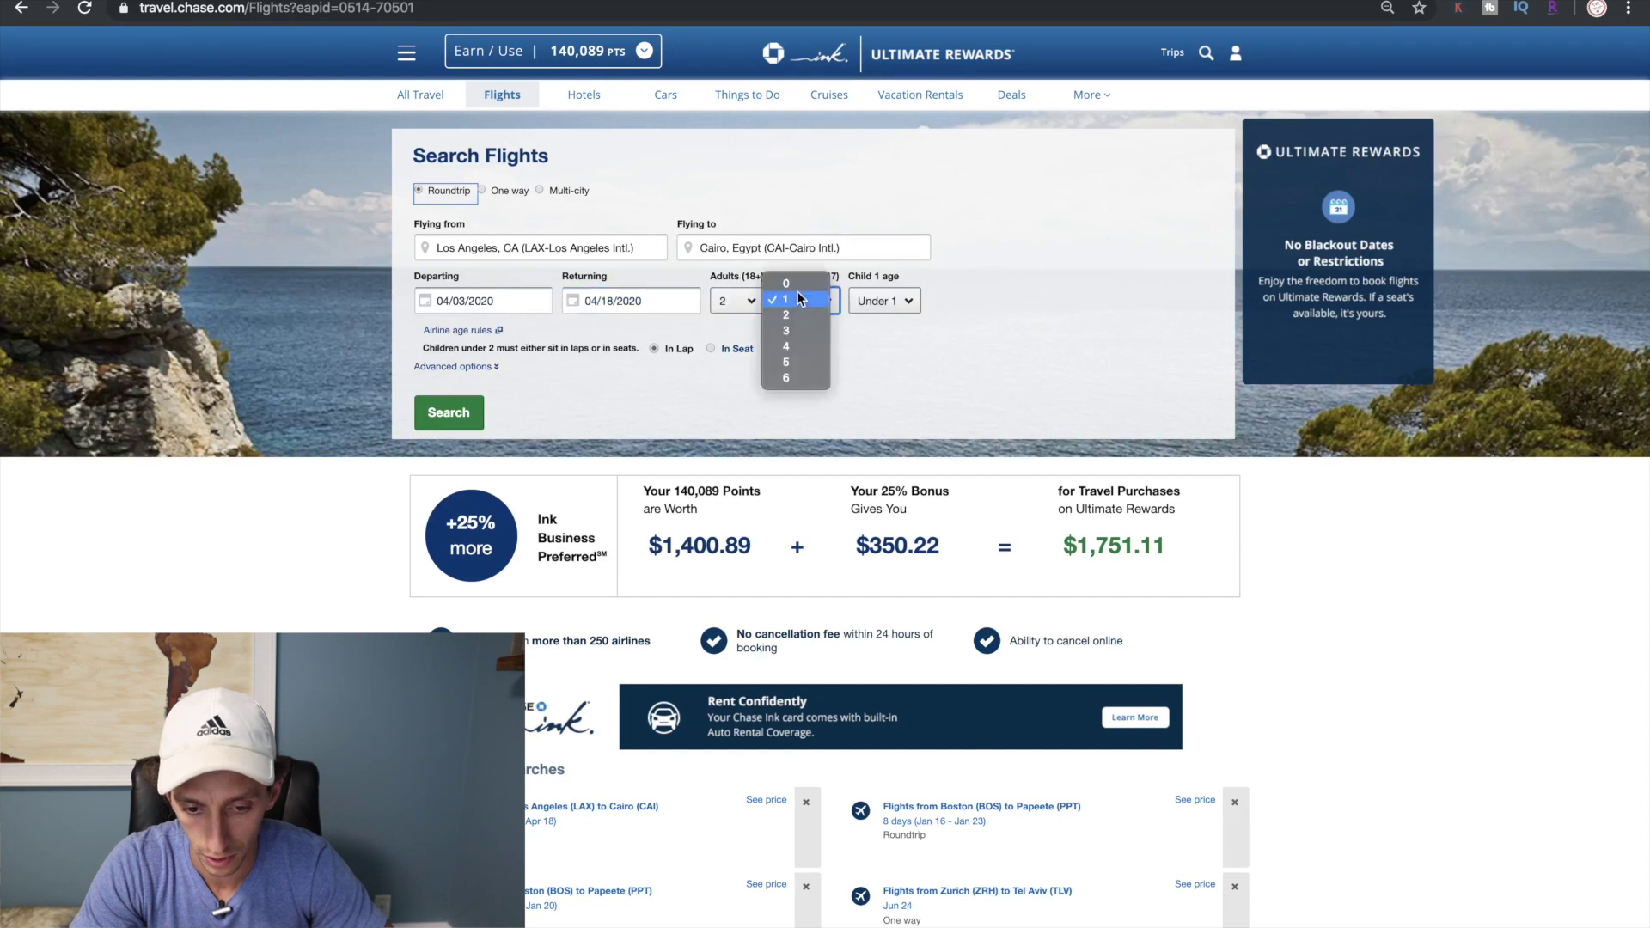
pyautogui.click(789, 284)
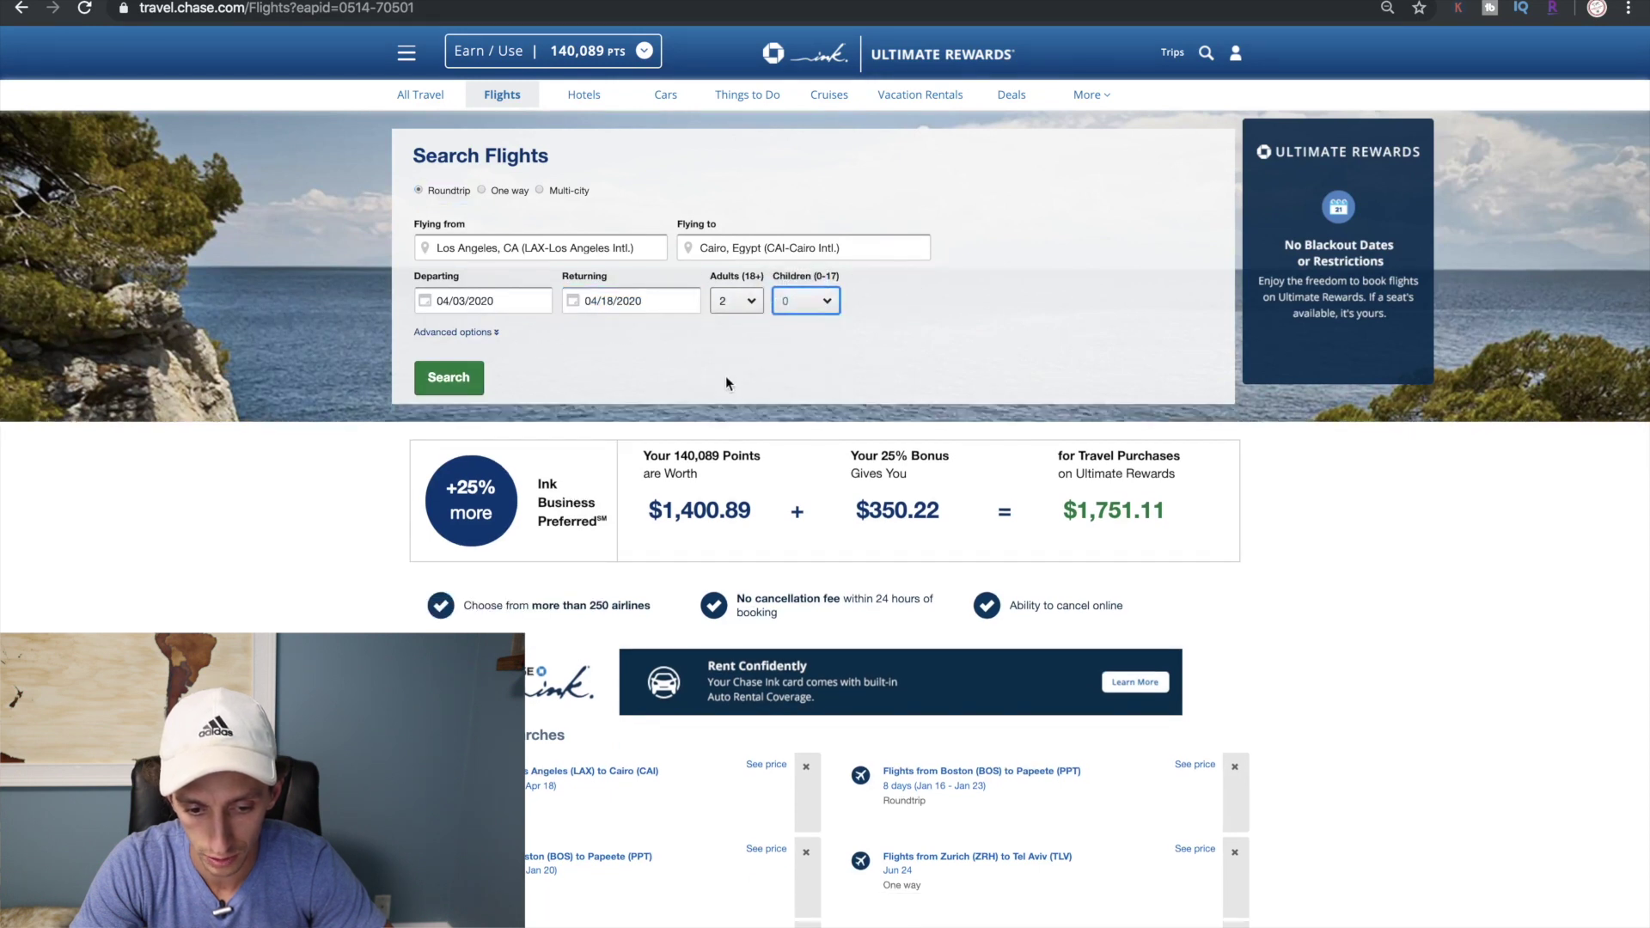
pyautogui.click(442, 379)
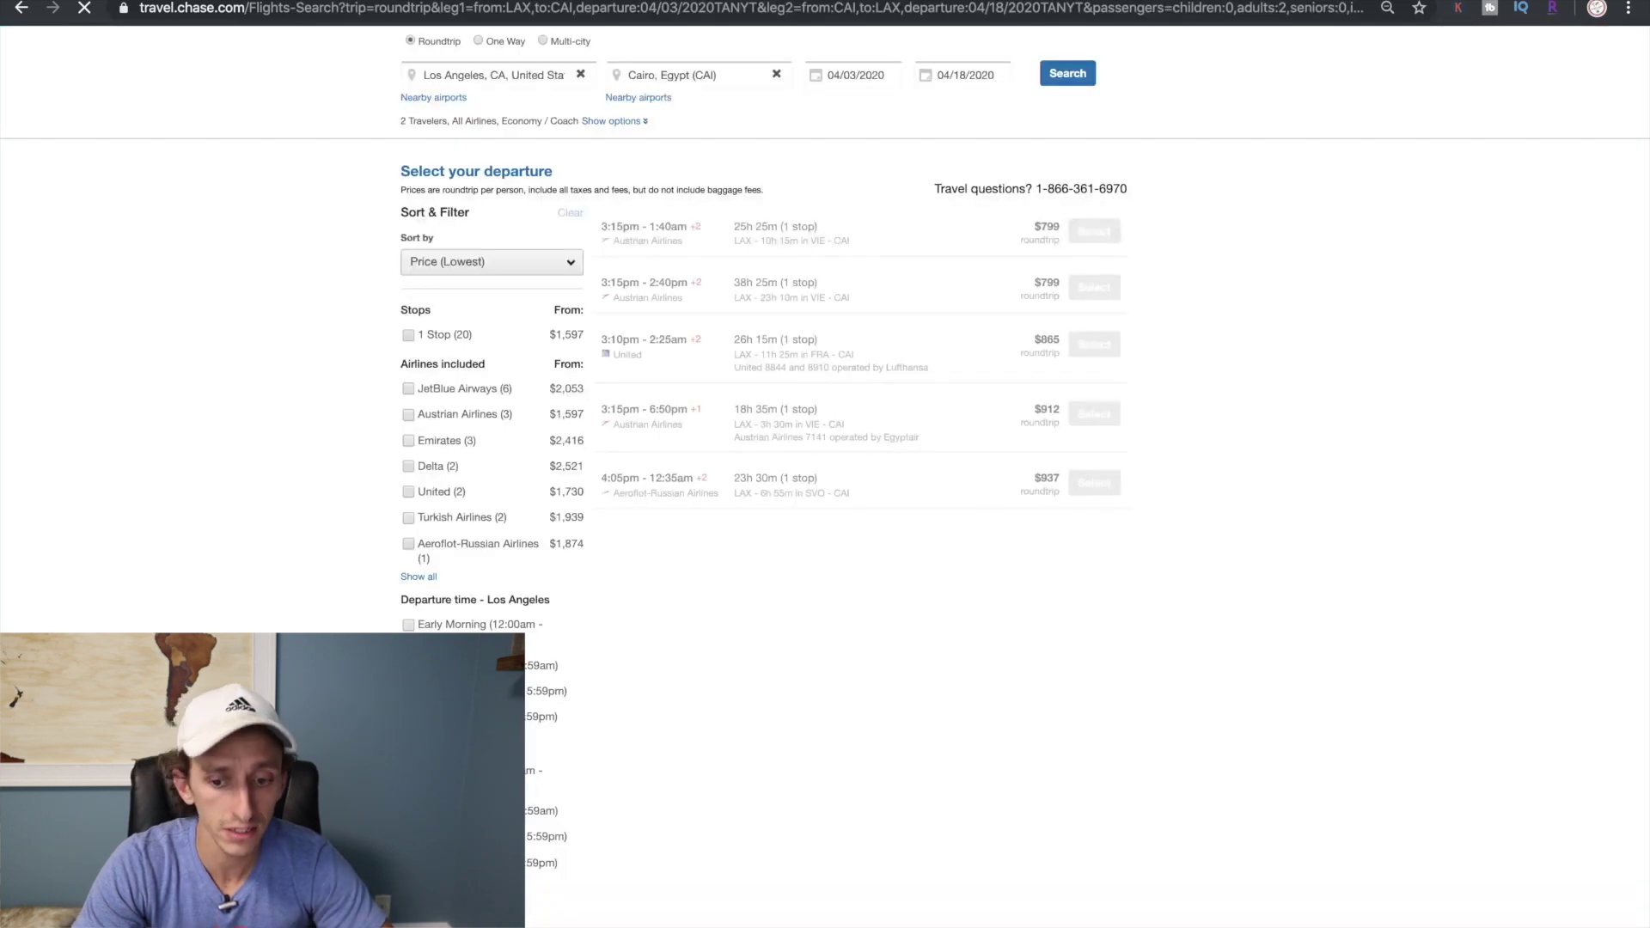
# Check the same Los Angeles–Cairo roundtrip in Google Flights and return to the Chase results to compare fares.
pyautogui.hotkey('ctrl', 'Tab')
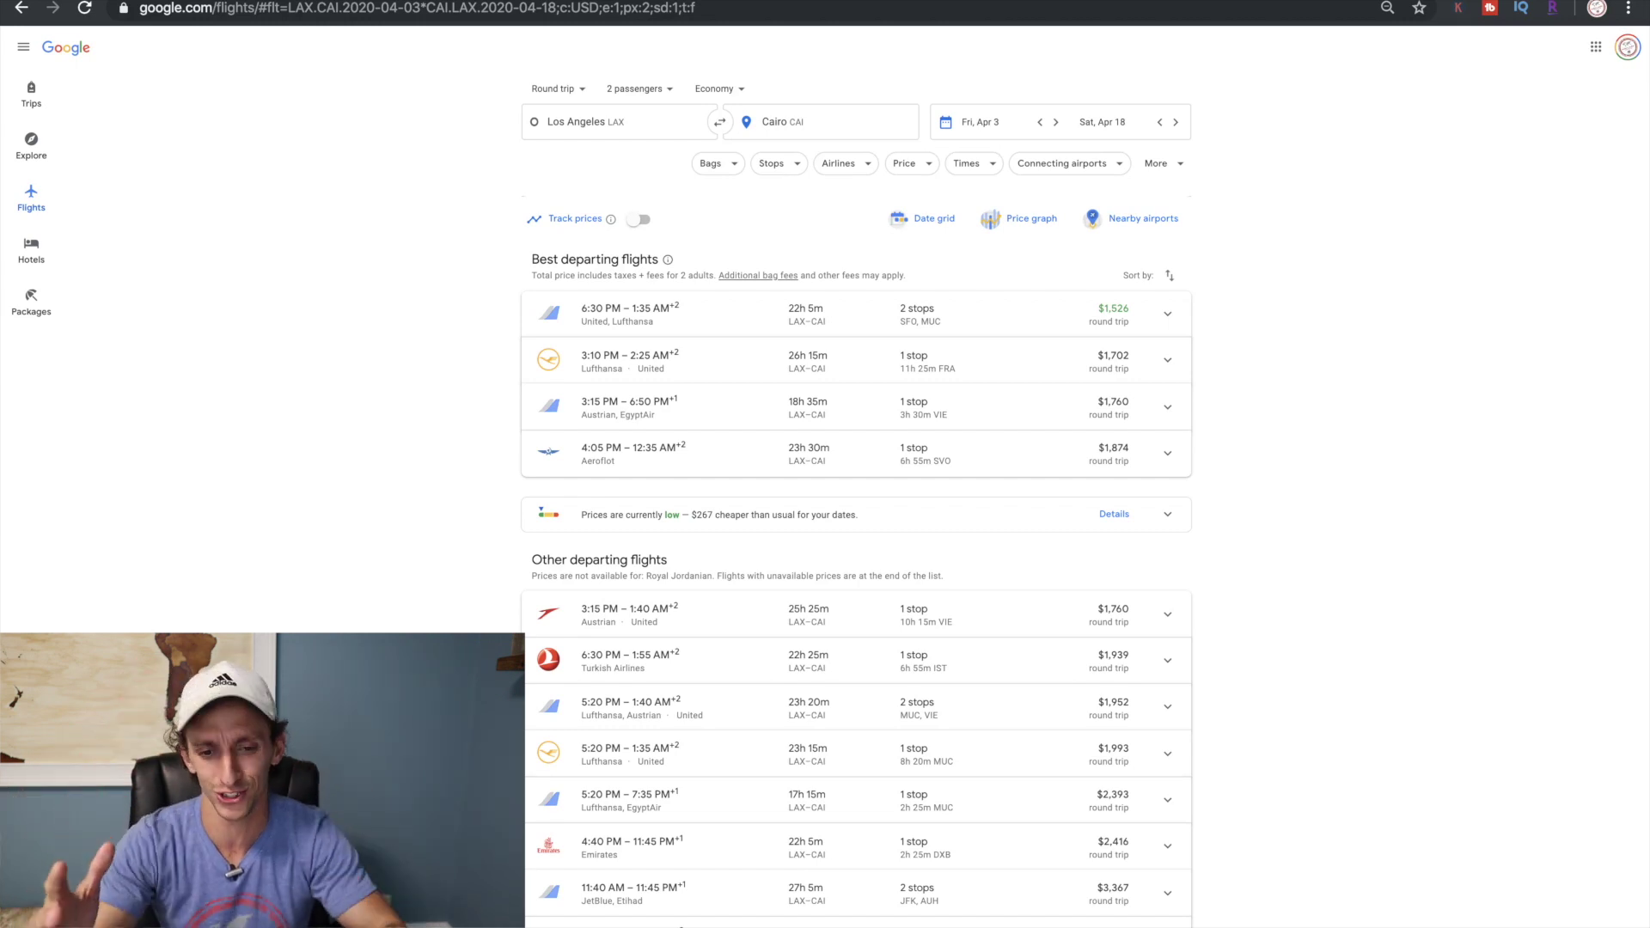
pyautogui.hotkey('ctrl', 'Tab')
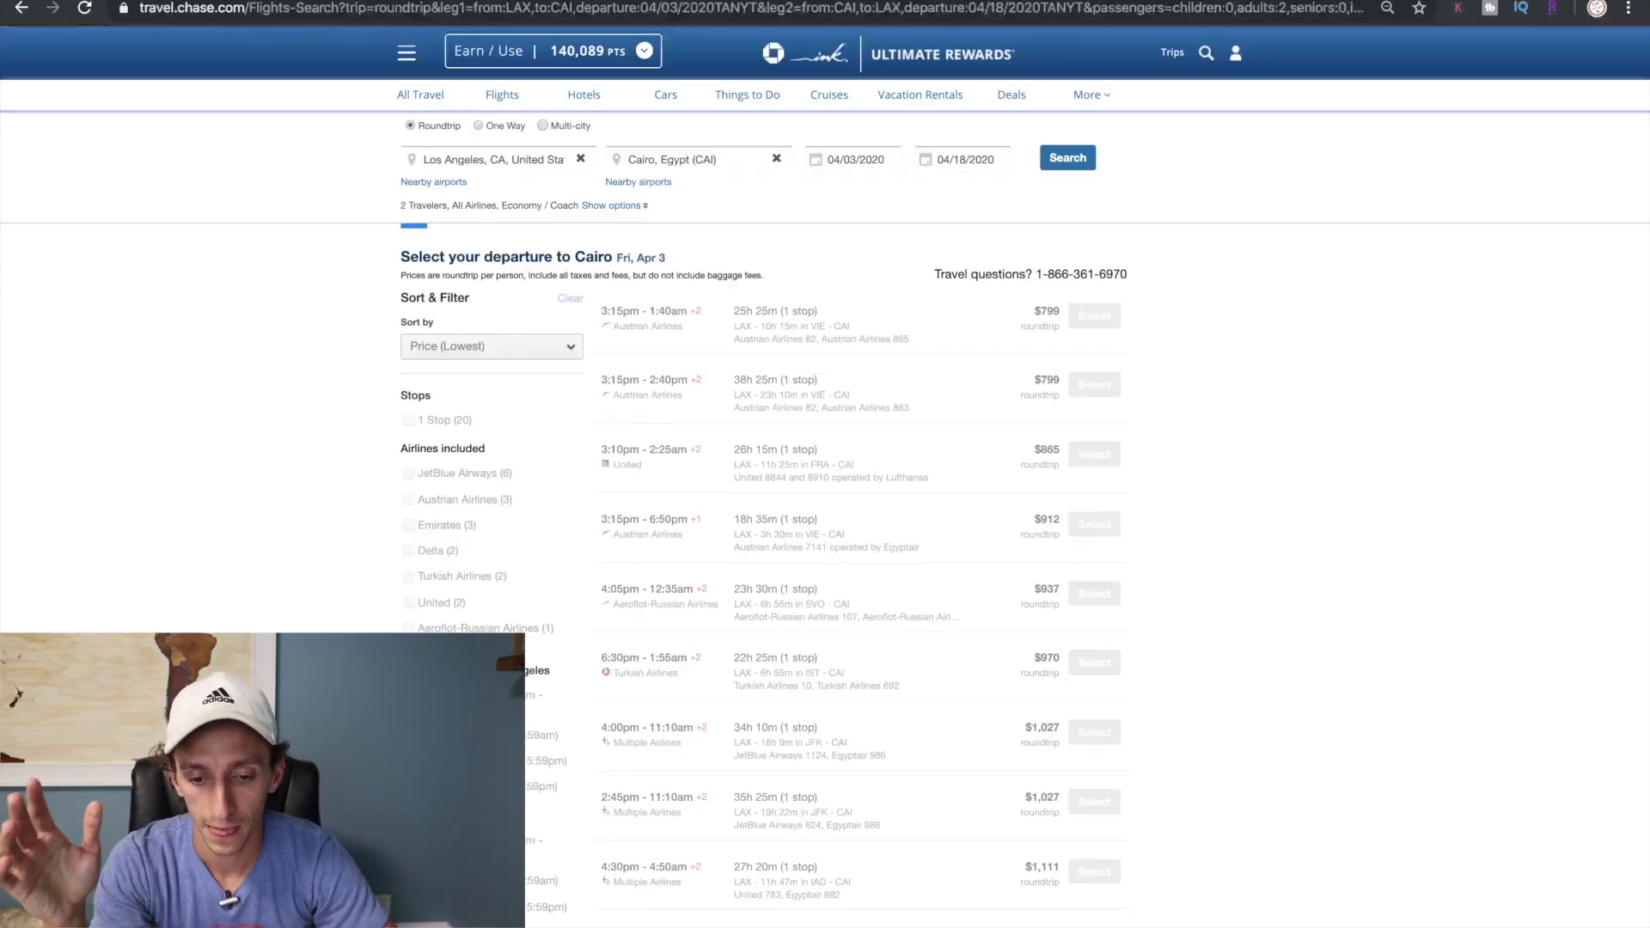